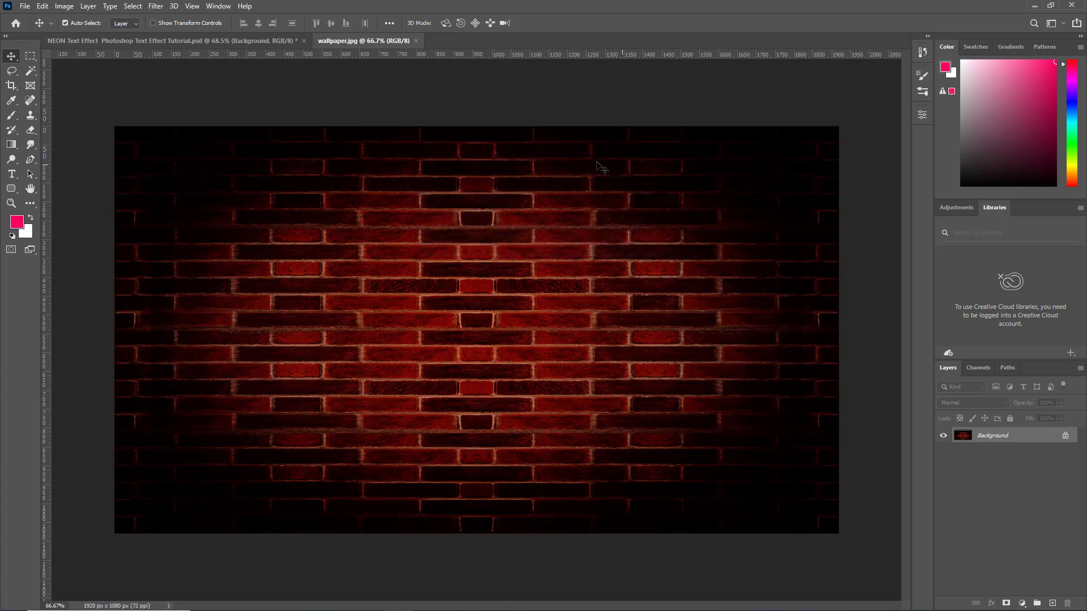
# Close the wallpaper.jpg image and save the NEON Text Effect document.
pyautogui.click(229, 43)
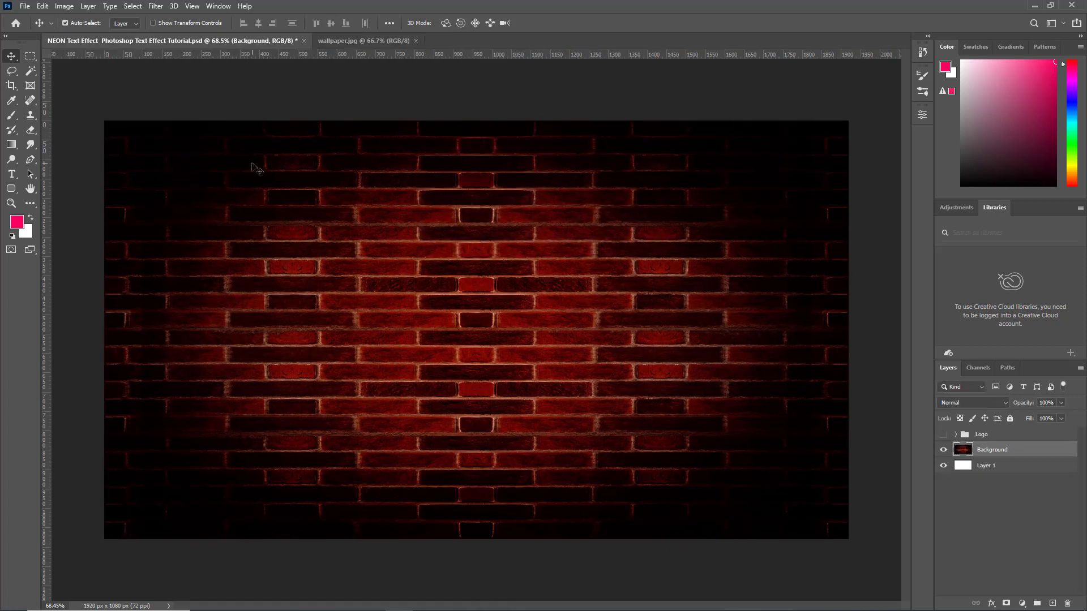
pyautogui.click(359, 43)
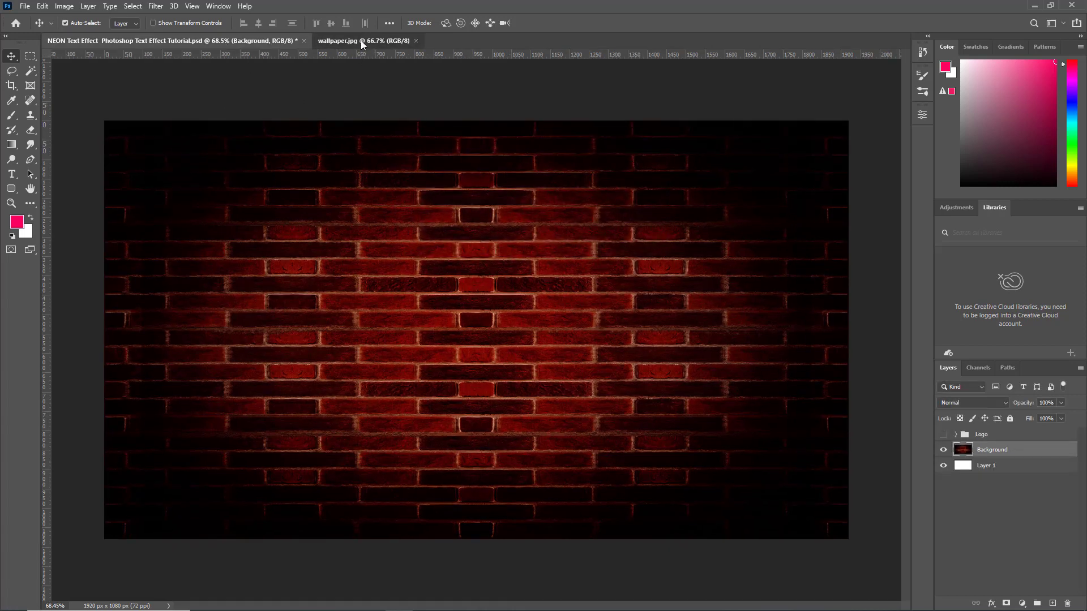
pyautogui.click(416, 41)
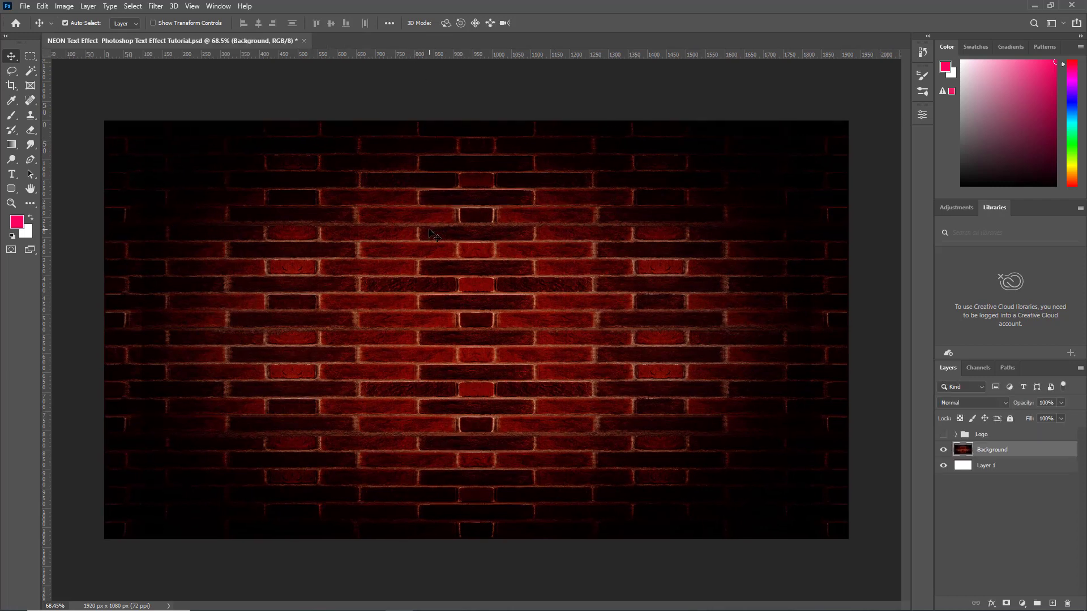
pyautogui.press('ctrl')
pyautogui.hotkey('ctrl', 's')
# Add a new layer above Background and start a text object on the brick wall.
pyautogui.click(1053, 604)
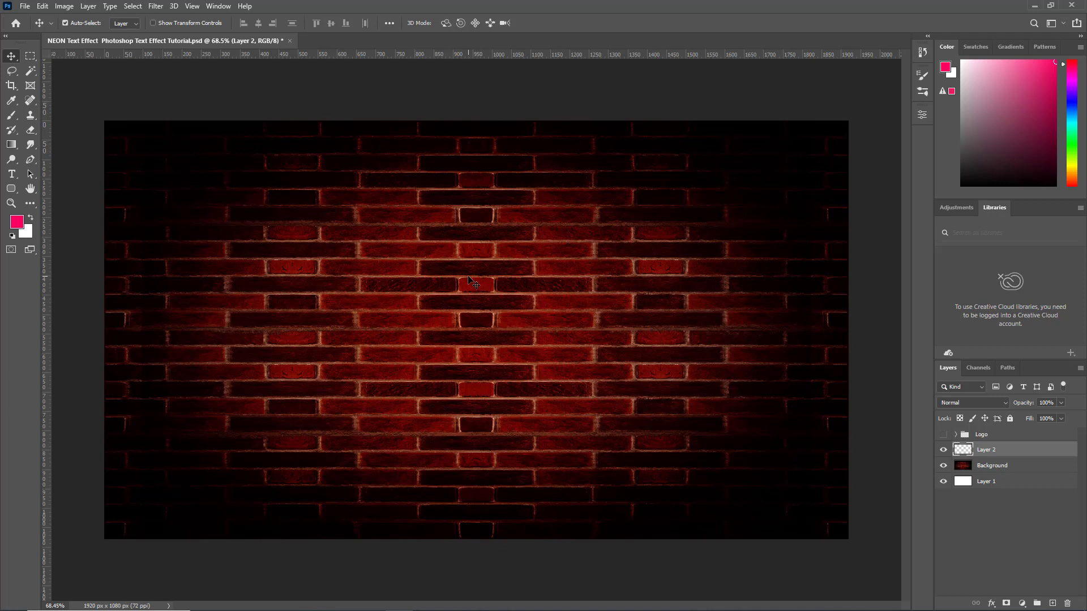
pyautogui.click(12, 175)
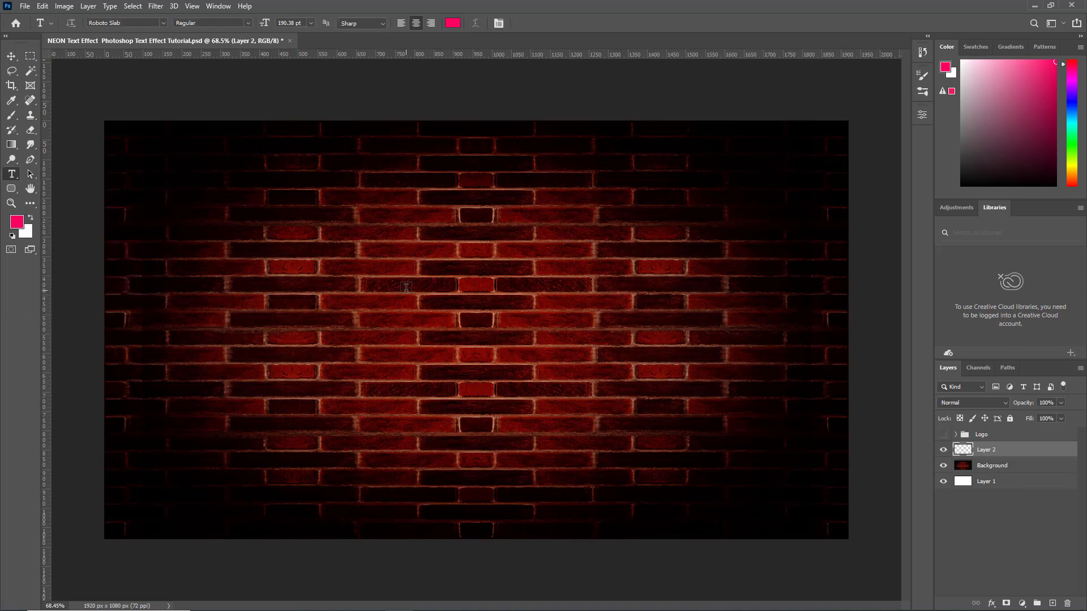
pyautogui.click(396, 297)
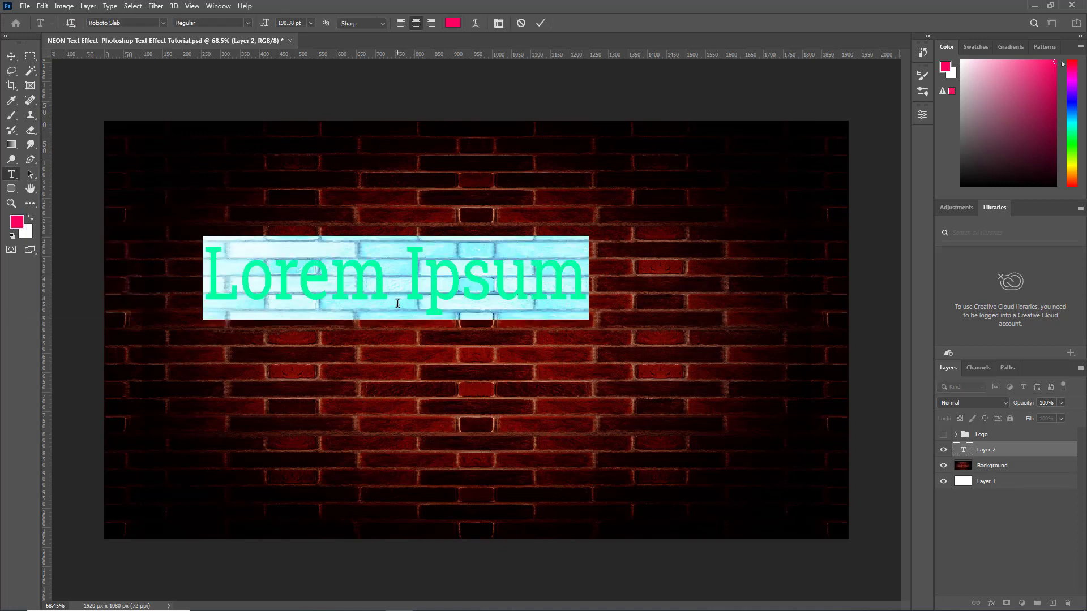
pyautogui.click(390, 285)
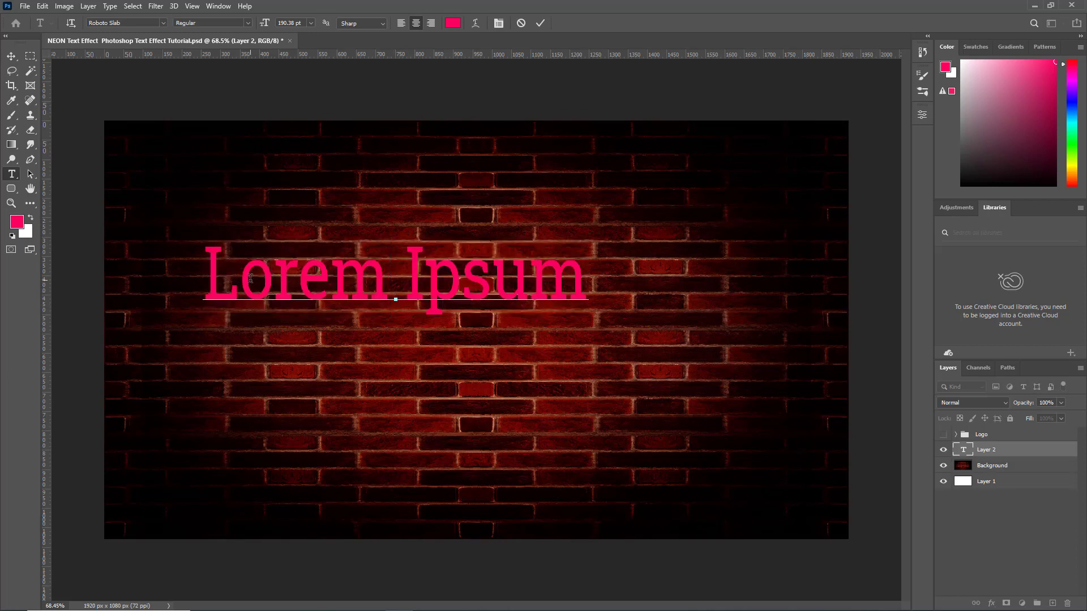
# Set the colour of the whole placeholder text to white (ffffff).
pyautogui.hotkey('ctrl', 'a')
pyautogui.click(453, 23)
pyautogui.write('ffffff')
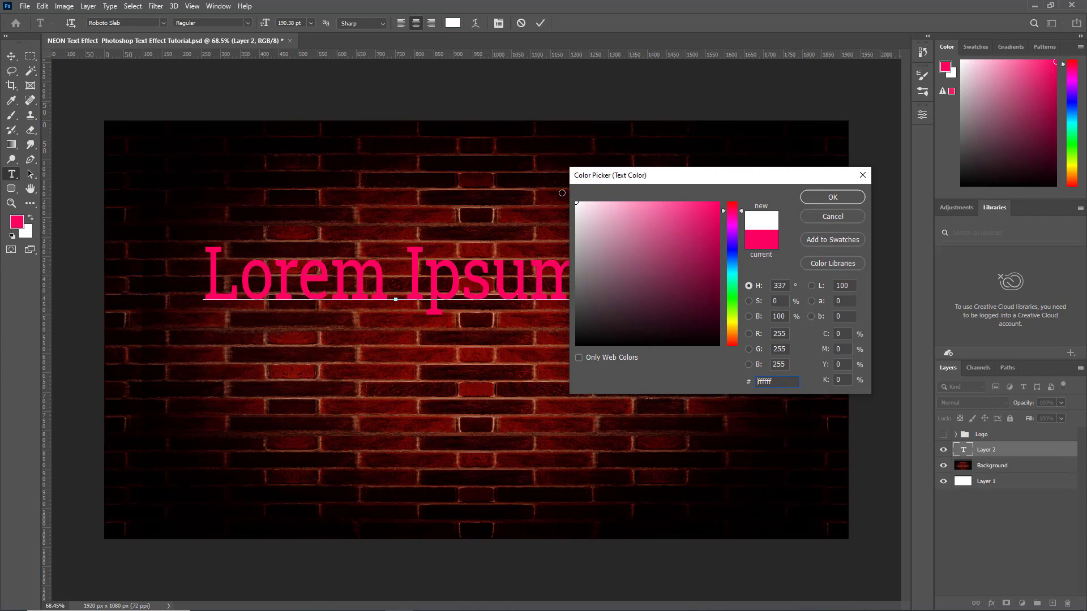
pyautogui.click(836, 196)
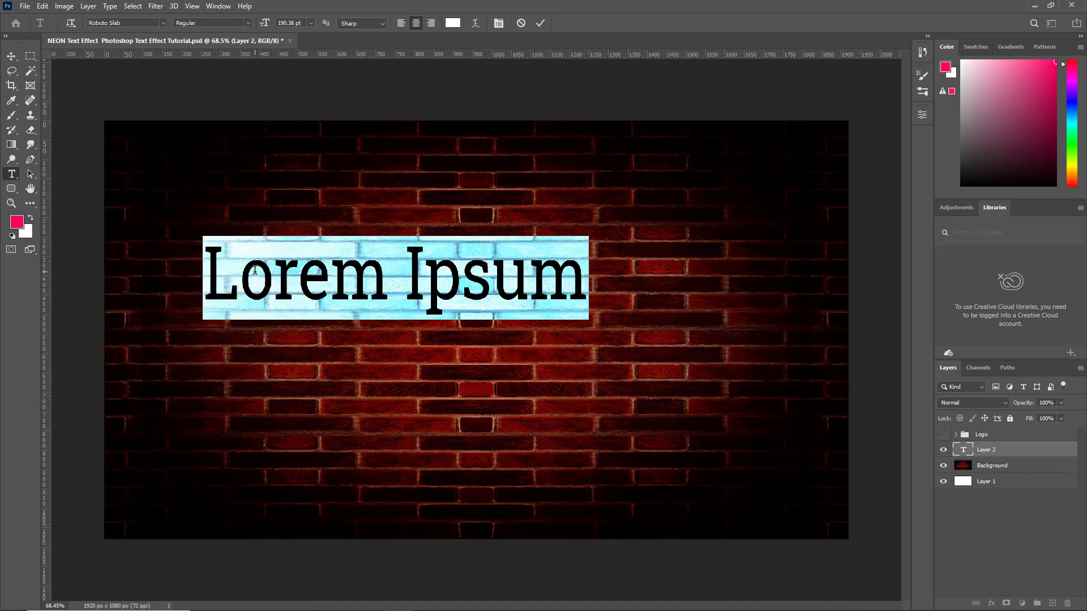
# Replace the placeholder text with LAS on the first line and VEGAS on the second.
pyautogui.write('LAS')
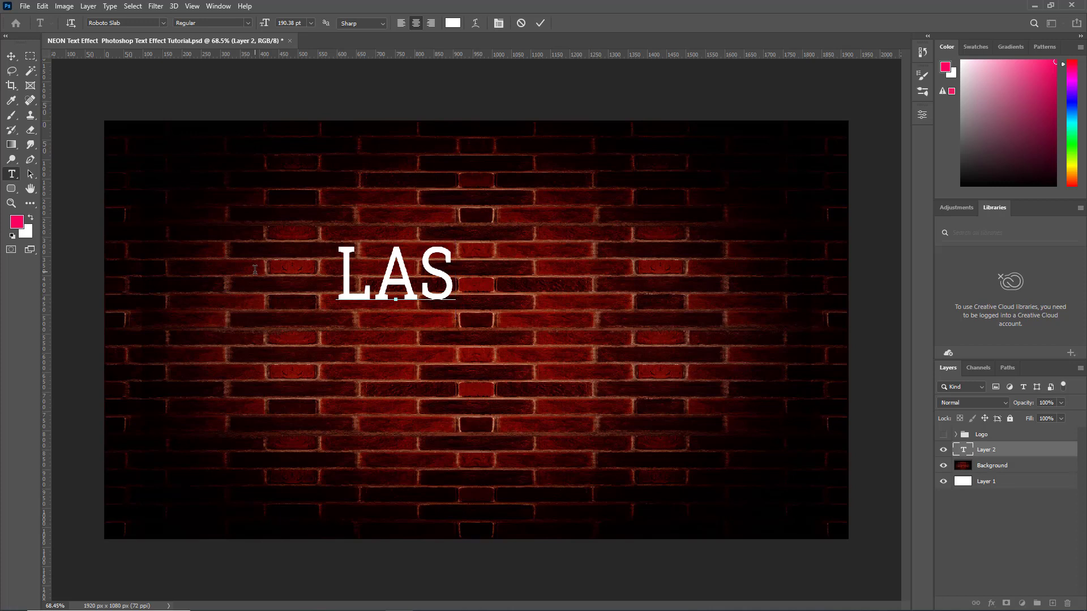
pyautogui.press('Return')
pyautogui.write('VE')
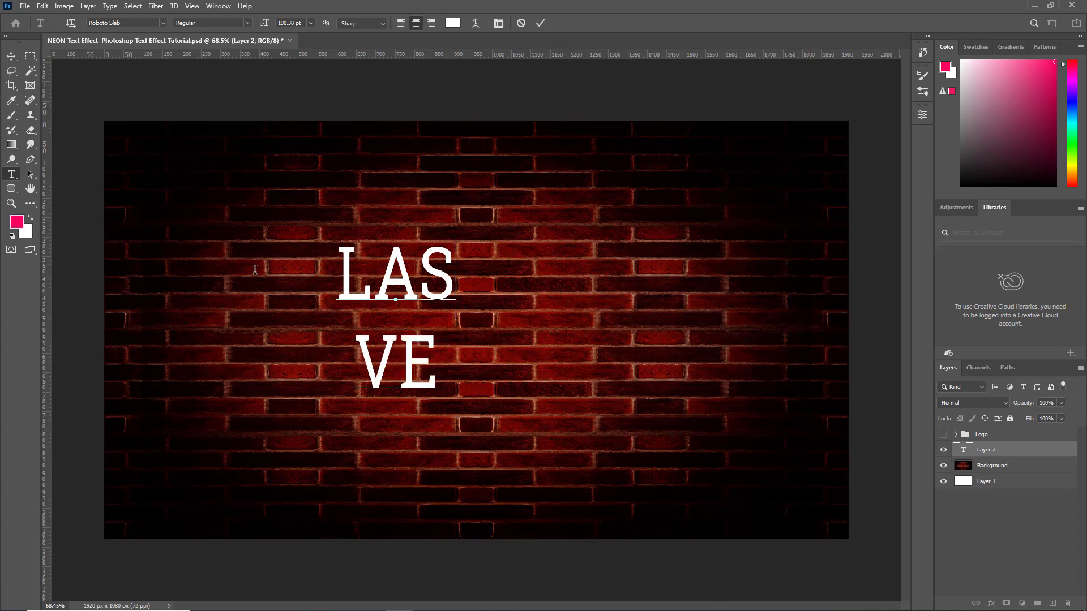
pyautogui.write('GAS')
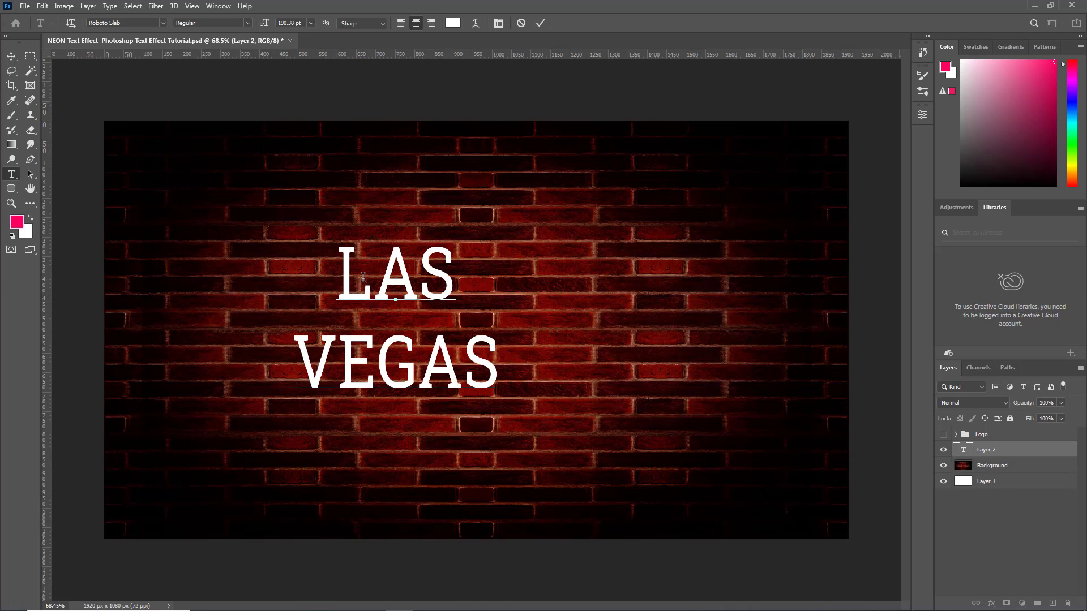
# Change the font of both text lines to Arial.
pyautogui.moveTo(339, 261); pyautogui.dragTo(501, 356)
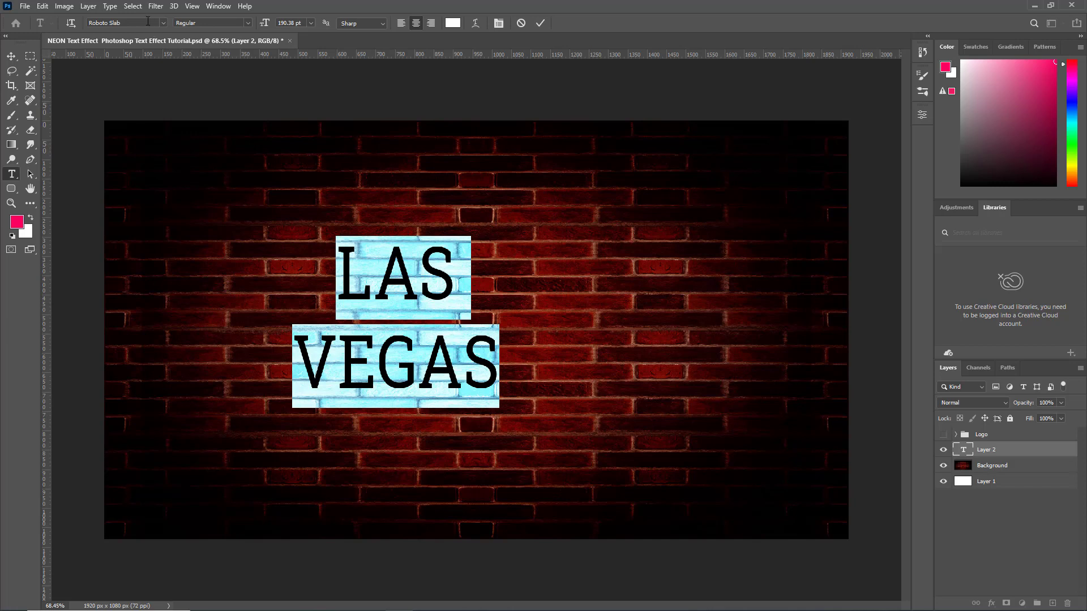
pyautogui.click(148, 21)
pyautogui.doubleClick(147, 23)
pyautogui.doubleClick(147, 22)
pyautogui.doubleClick(147, 23)
pyautogui.click(146, 23)
pyautogui.doubleClick(122, 24)
pyautogui.press('Down')
pyautogui.press('Down')
pyautogui.press('Down')
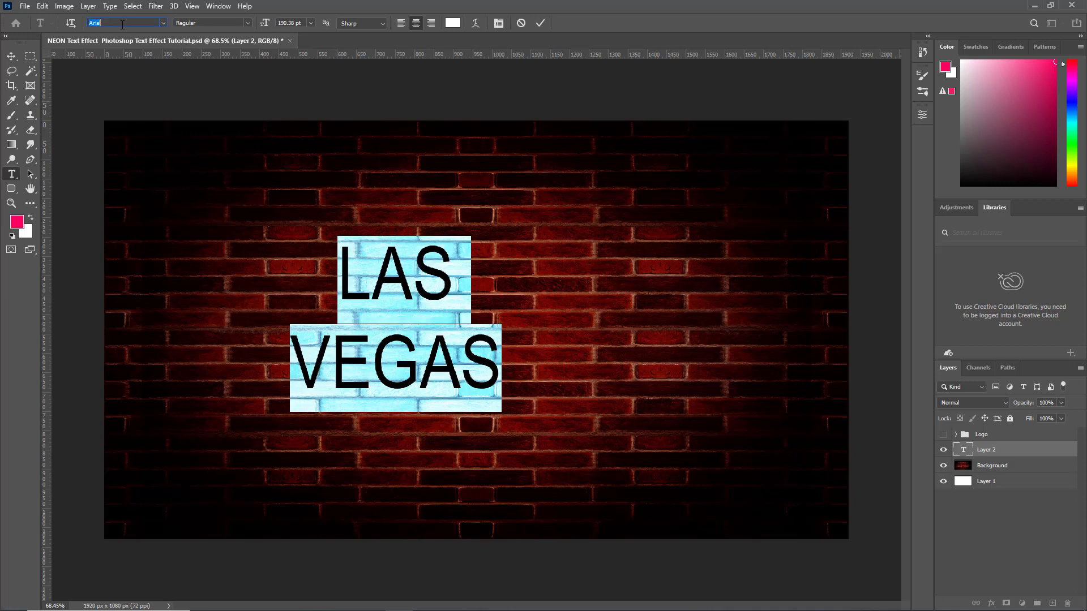
pyautogui.write('Arial')
# Commit the LAS VEGAS text and move it close to the centre of the brick wall.
pyautogui.click(11, 56)
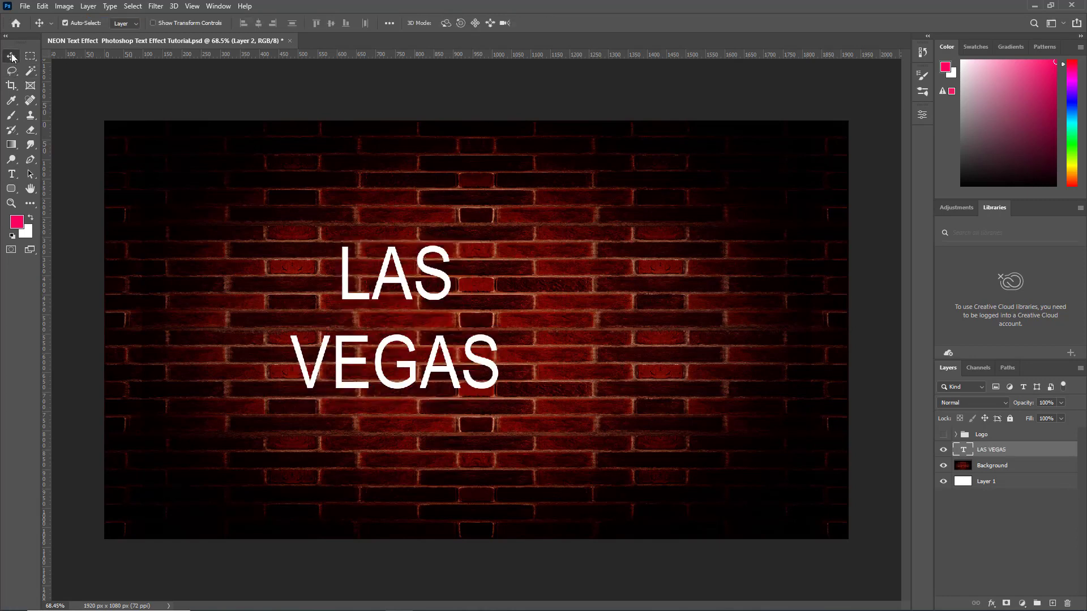
pyautogui.moveTo(435, 272); pyautogui.dragTo(487, 261)
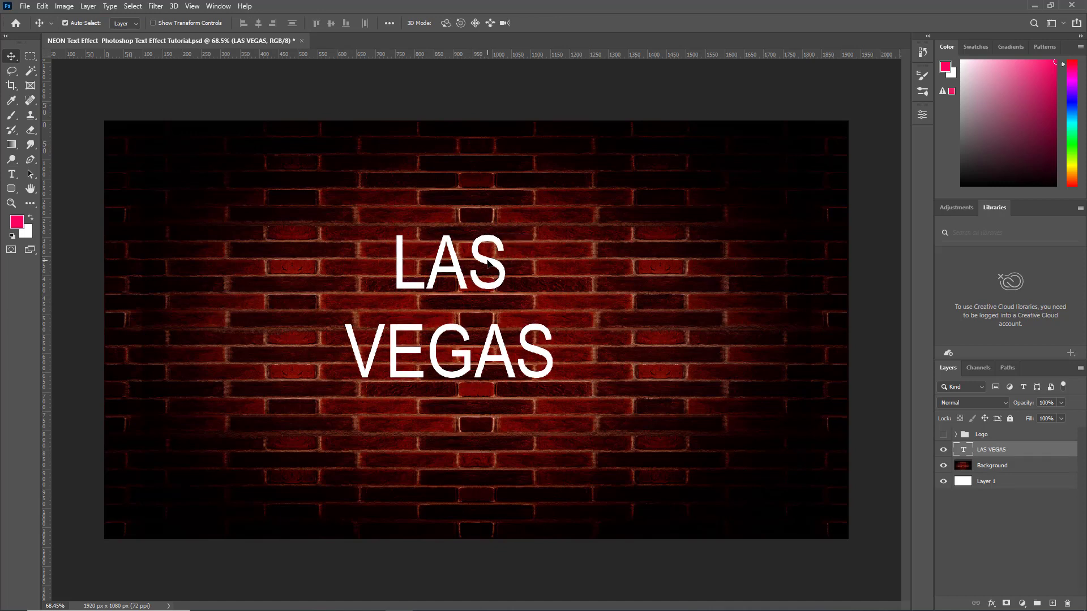
pyautogui.moveTo(527, 348); pyautogui.dragTo(539, 354)
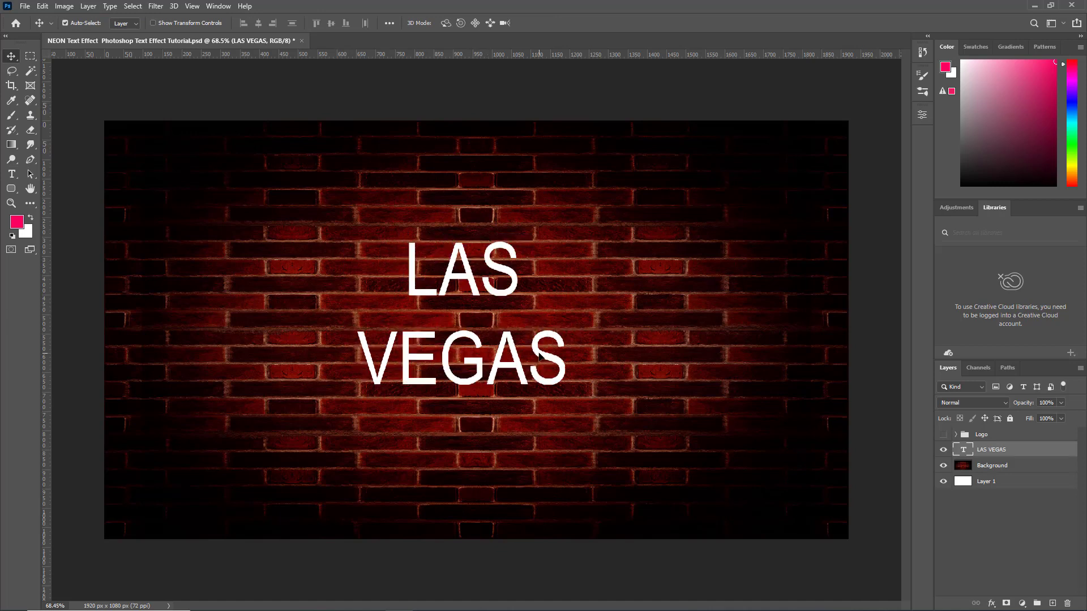
# Reopen the LAS VEGAS text for editing, show its character properties and select both lines.
pyautogui.click(11, 174)
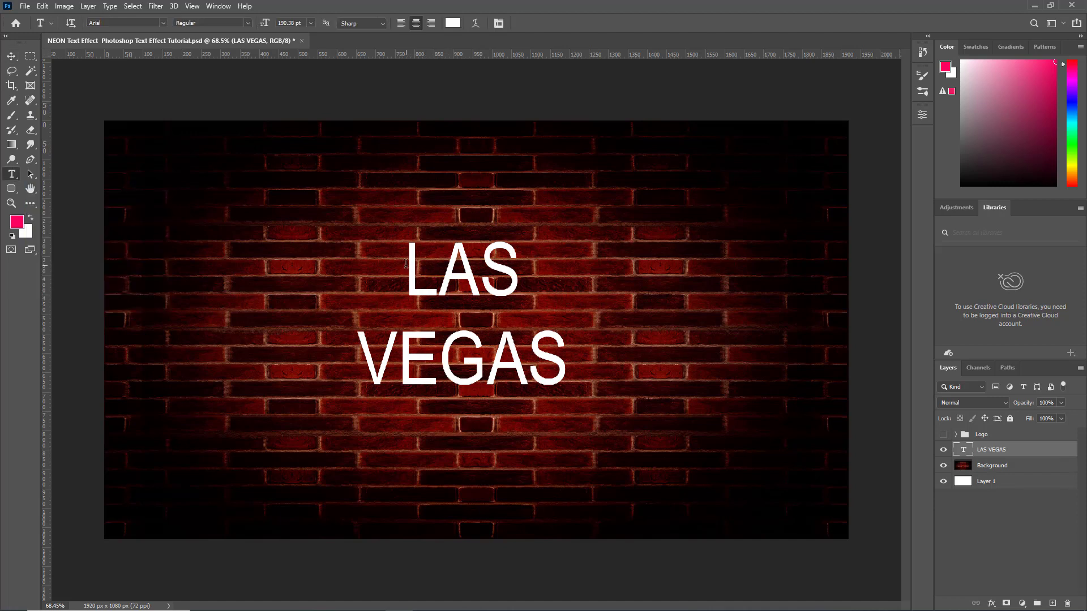
pyautogui.click(424, 268)
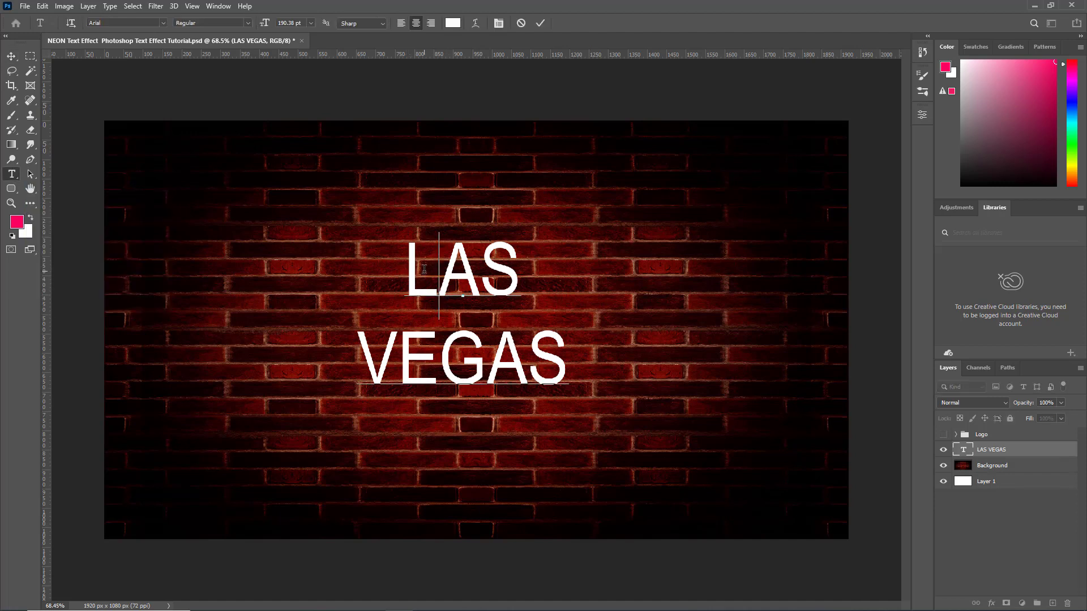
pyautogui.click(922, 116)
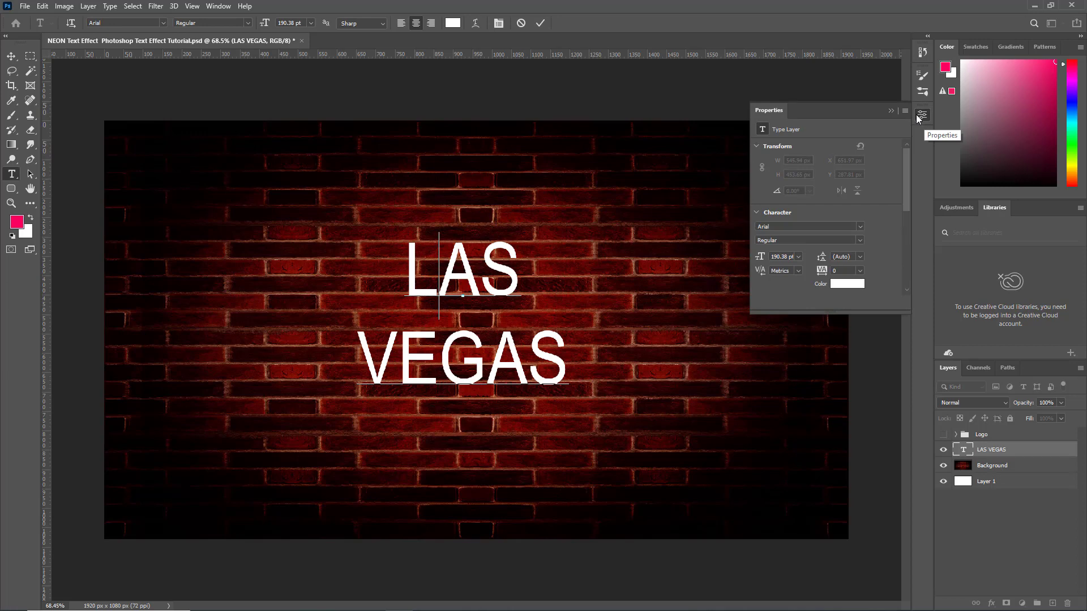
pyautogui.click(219, 6)
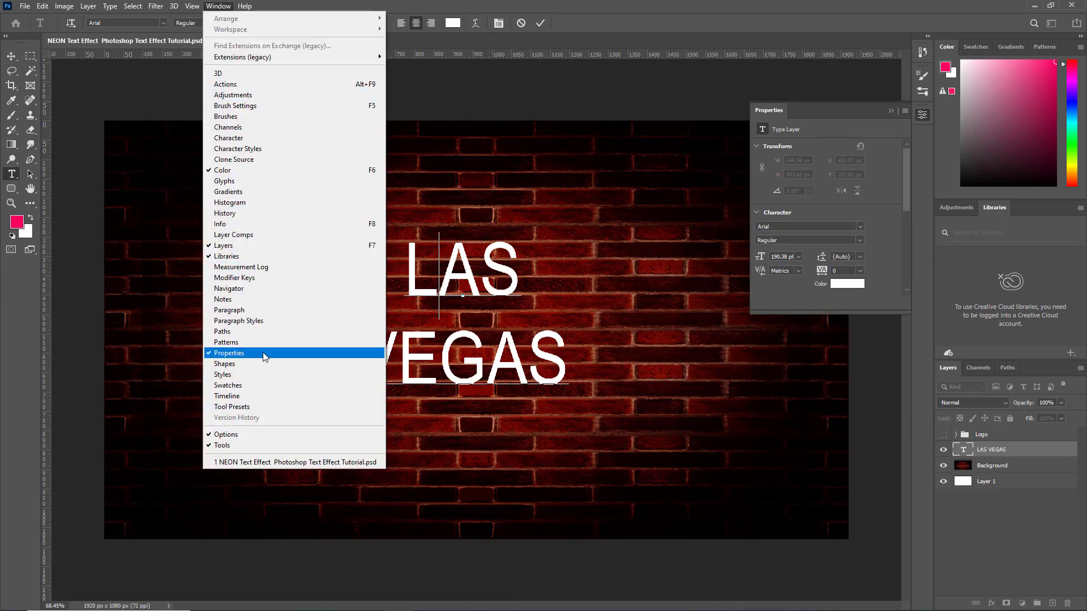
pyautogui.click(816, 200)
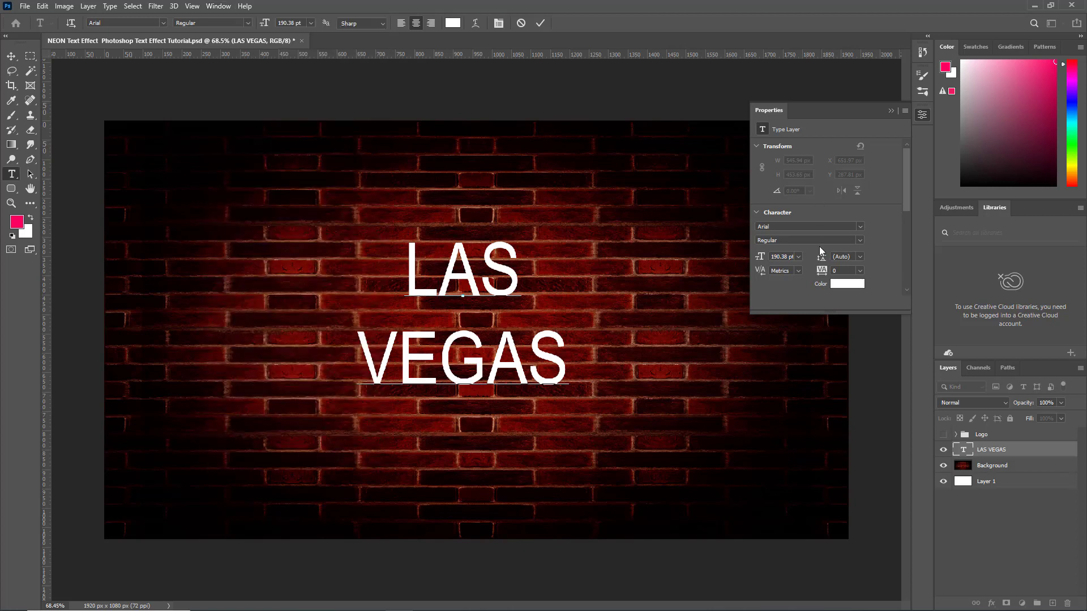
pyautogui.click(861, 256)
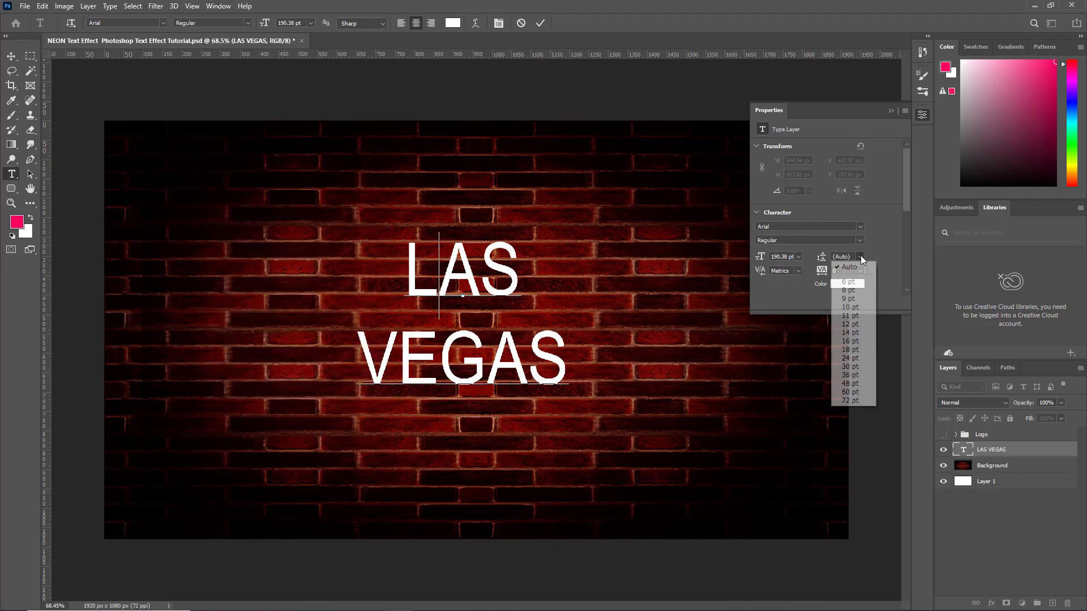
pyautogui.click(482, 282)
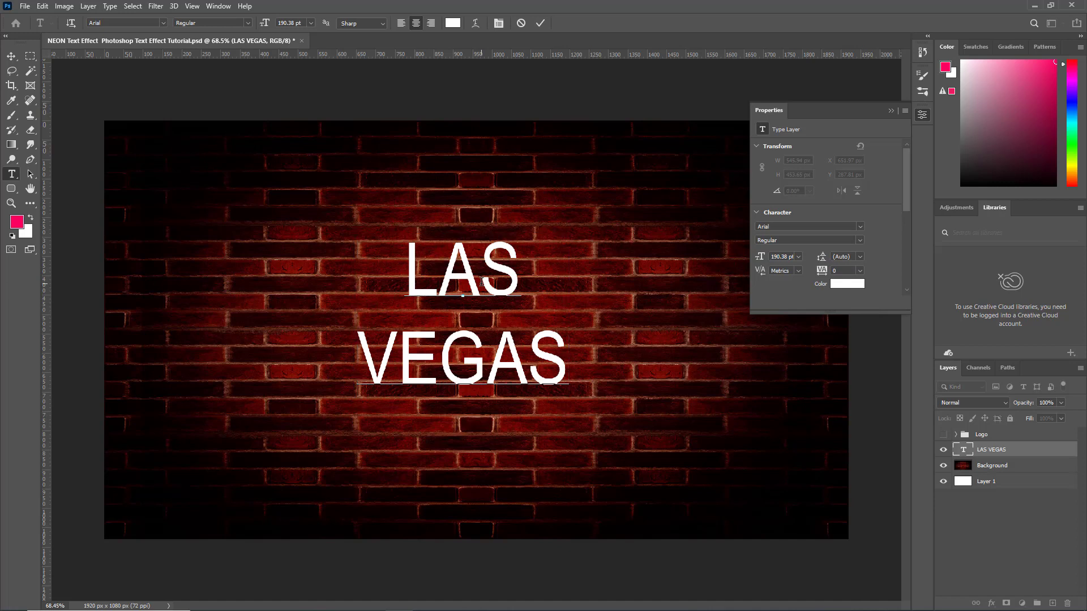
pyautogui.moveTo(409, 274); pyautogui.dragTo(559, 362)
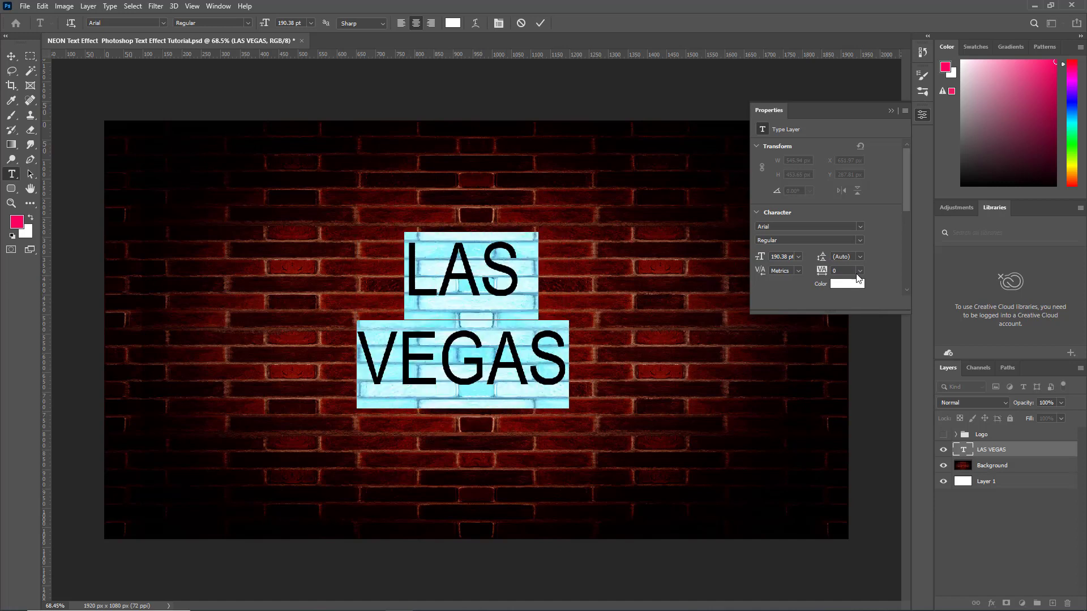
# Try leading values of 24 pt, 72 pt and 100 pt on the two selected text lines.
pyautogui.click(860, 256)
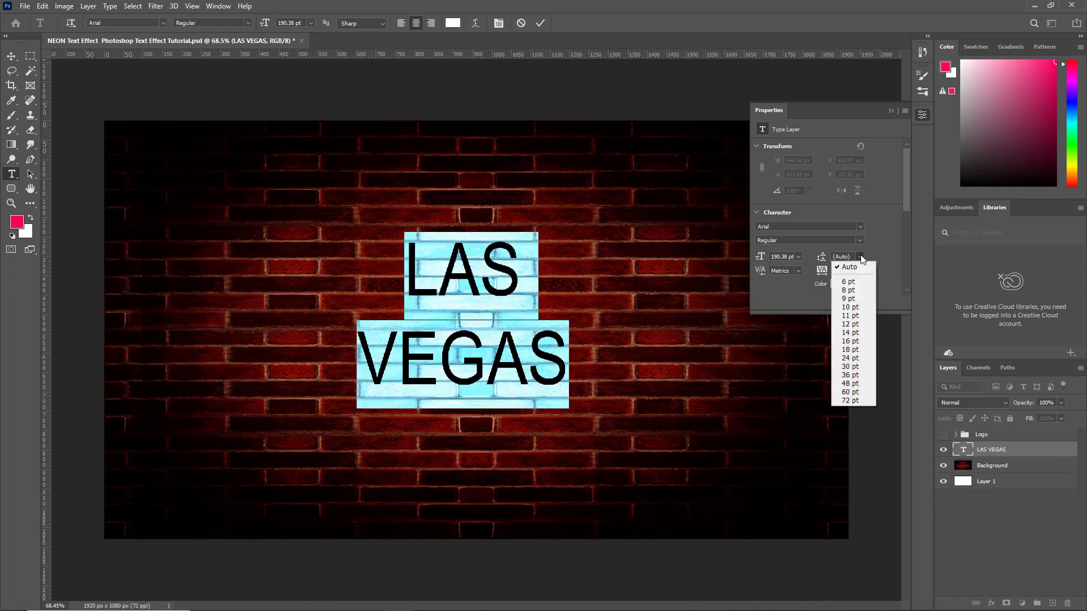
pyautogui.click(849, 358)
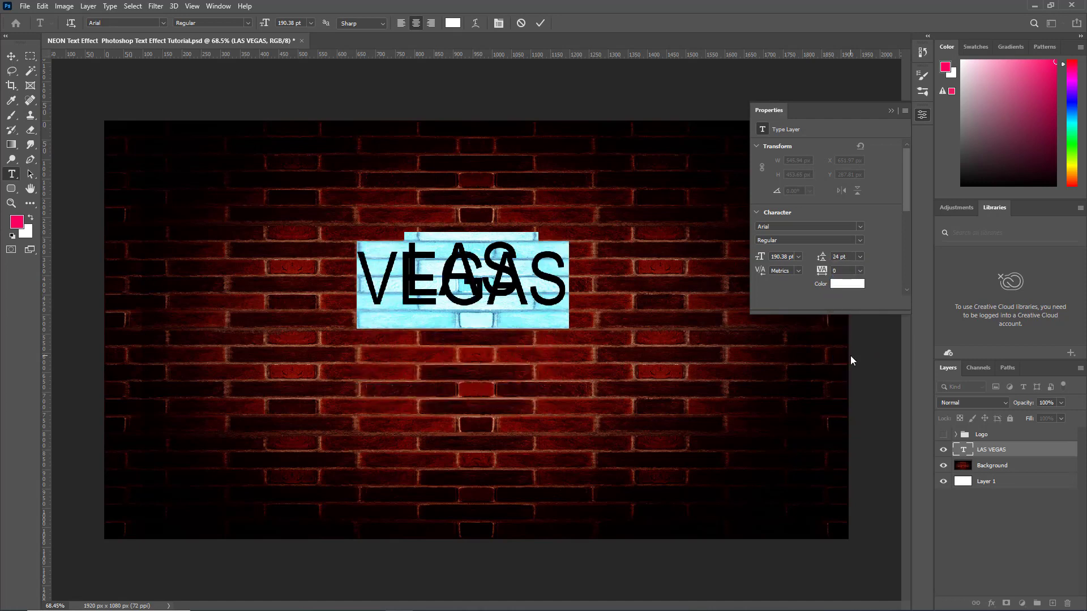
pyautogui.click(859, 257)
pyautogui.click(844, 400)
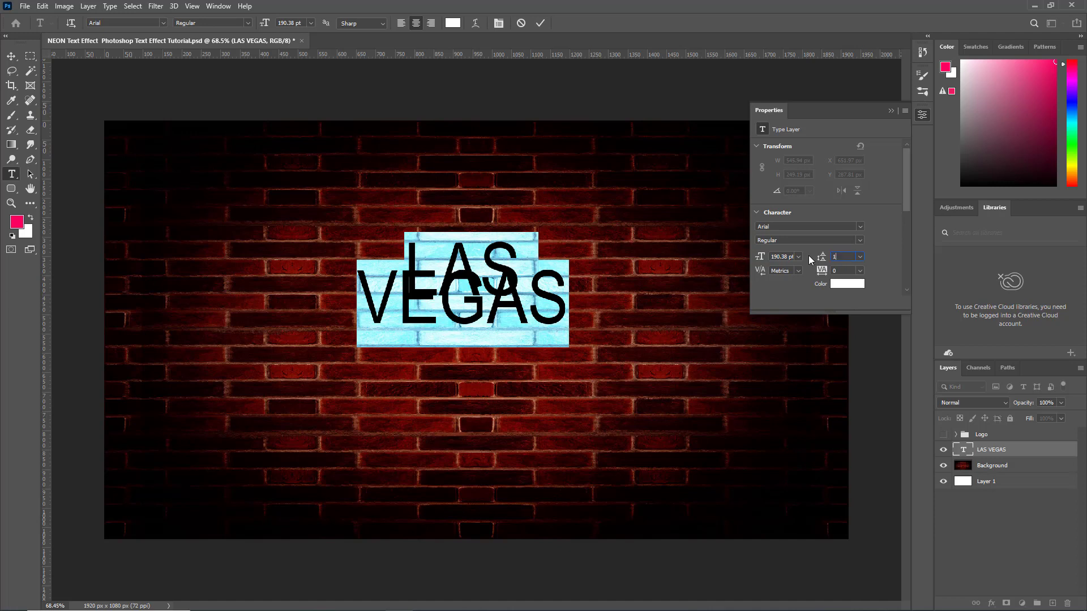
pyautogui.press('Return')
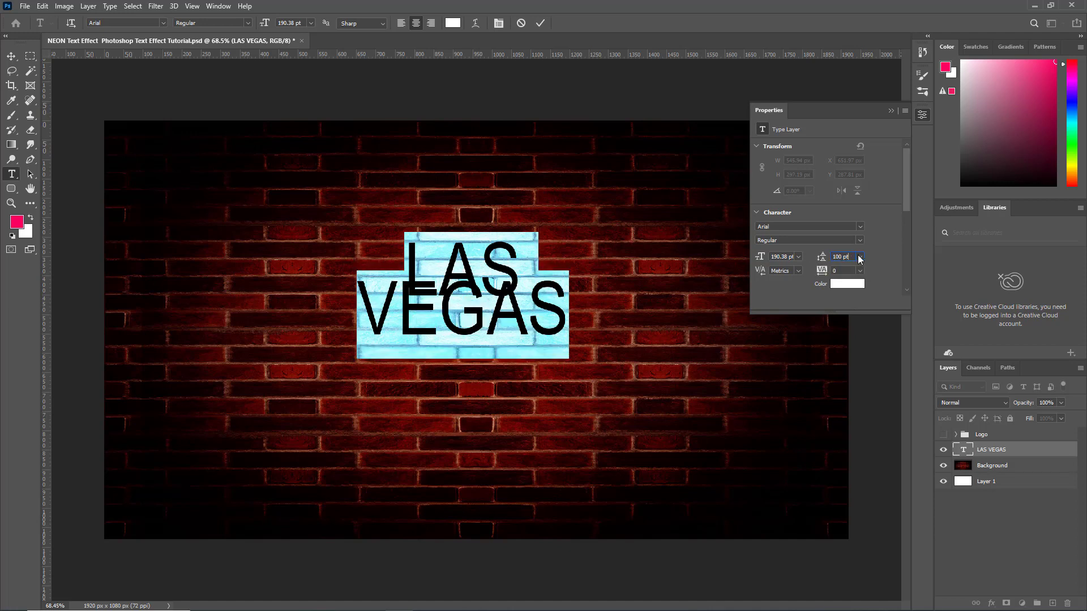
# Try wider leading values of 130 pt, 150 pt and 160 pt on the LAS VEGAS text.
pyautogui.click(819, 259)
pyautogui.write('130')
pyautogui.press('Return')
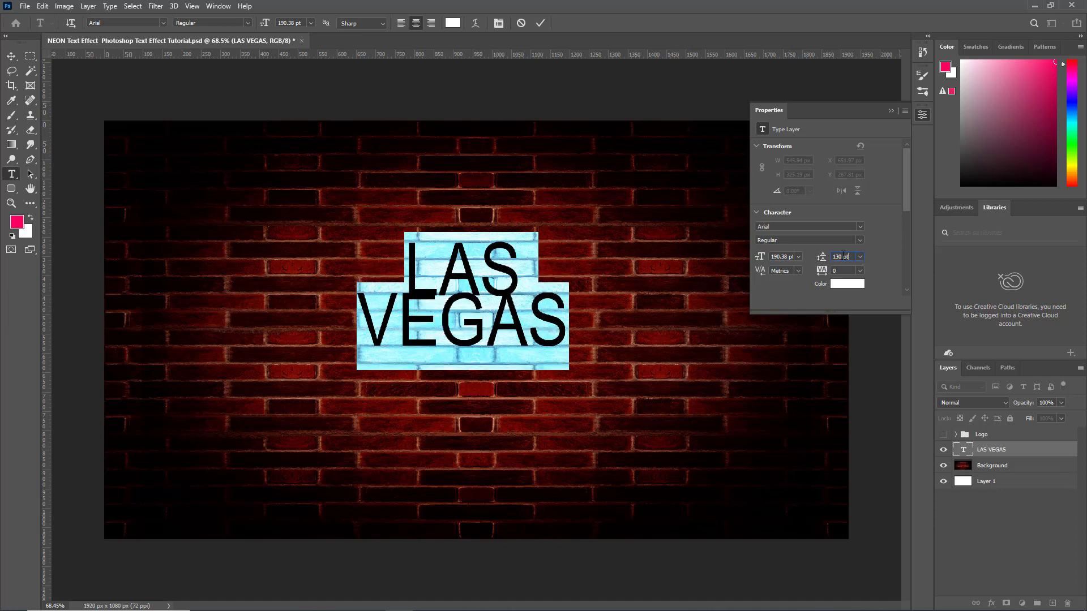
pyautogui.click(820, 259)
pyautogui.write('150')
pyautogui.press('Return')
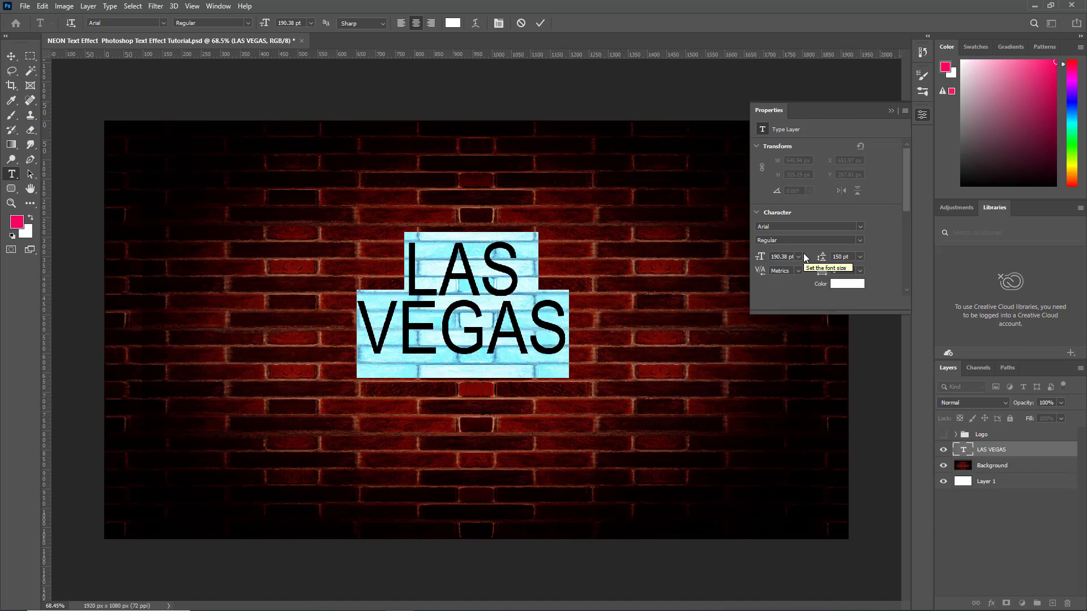
pyautogui.click(806, 255)
pyautogui.write('160')
pyautogui.press('Return')
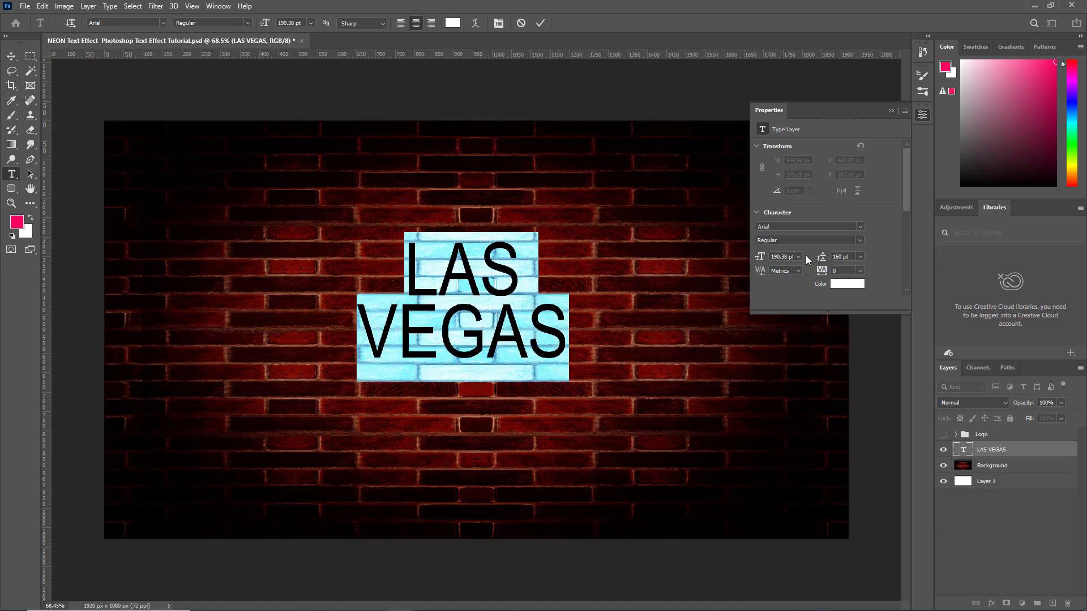
# Set the leading of the LAS VEGAS text to 180 pt and finish editing the text.
pyautogui.click(853, 257)
pyautogui.write('180')
pyautogui.press('Return')
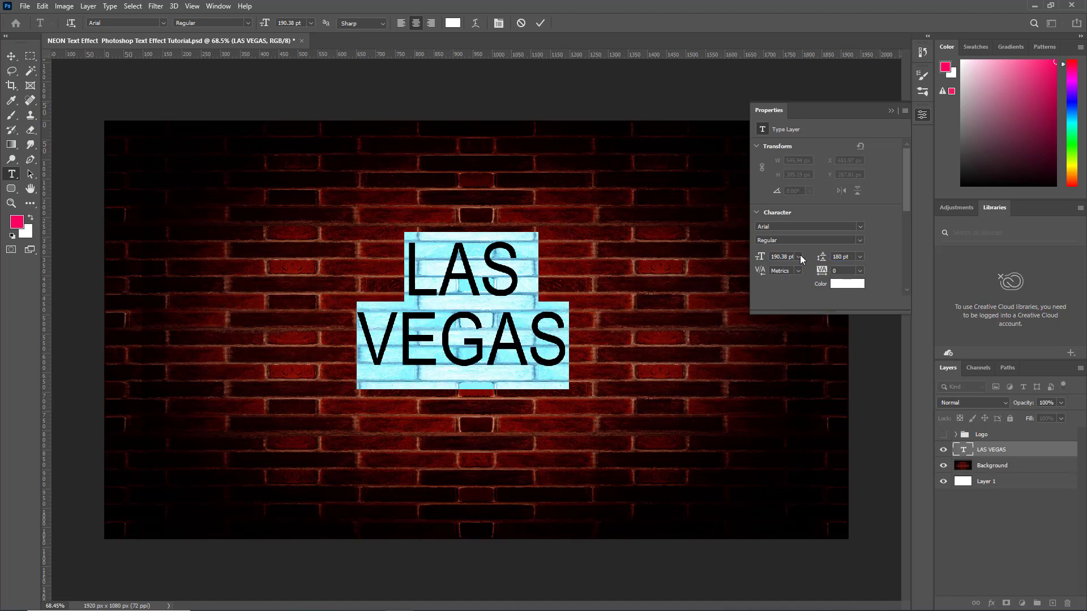
pyautogui.click(410, 279)
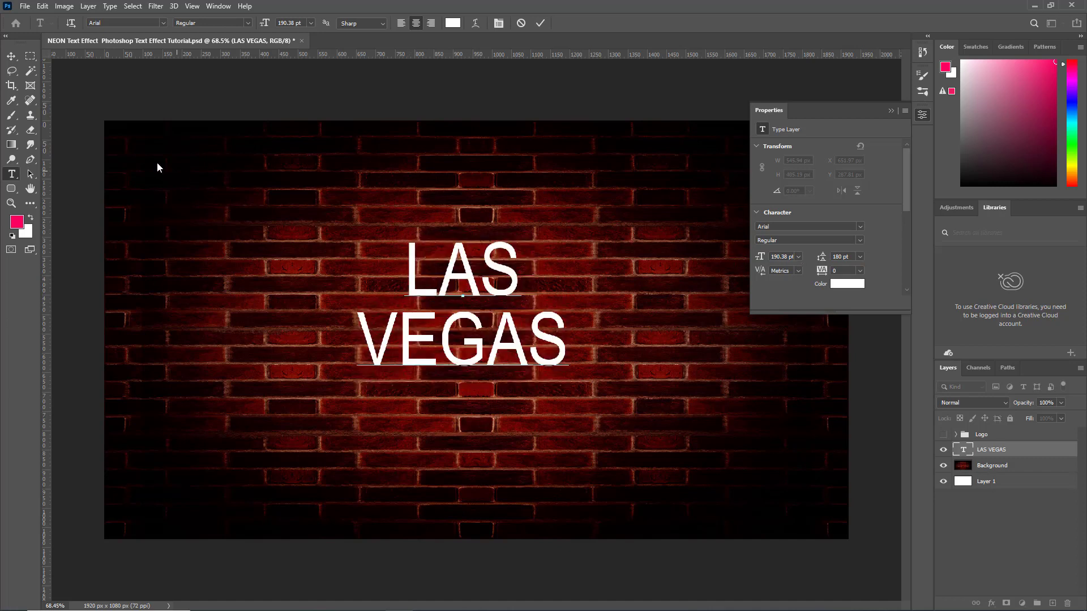
pyautogui.click(14, 59)
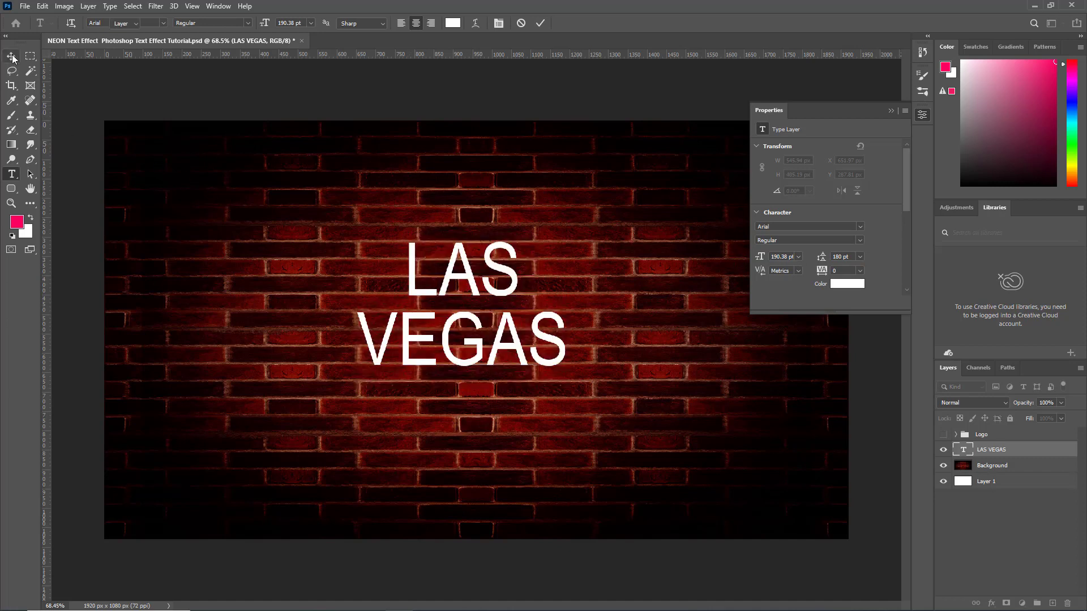
# Collapse the text properties and move the LAS VEGAS text slightly lower on the brick wall.
pyautogui.click(890, 111)
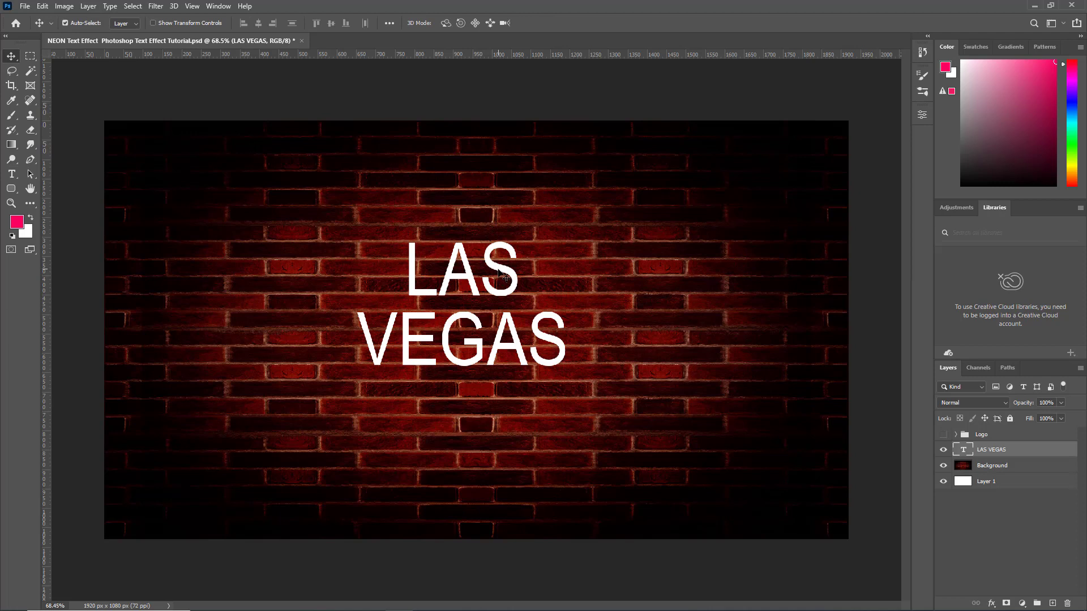
pyautogui.moveTo(501, 275); pyautogui.dragTo(498, 274)
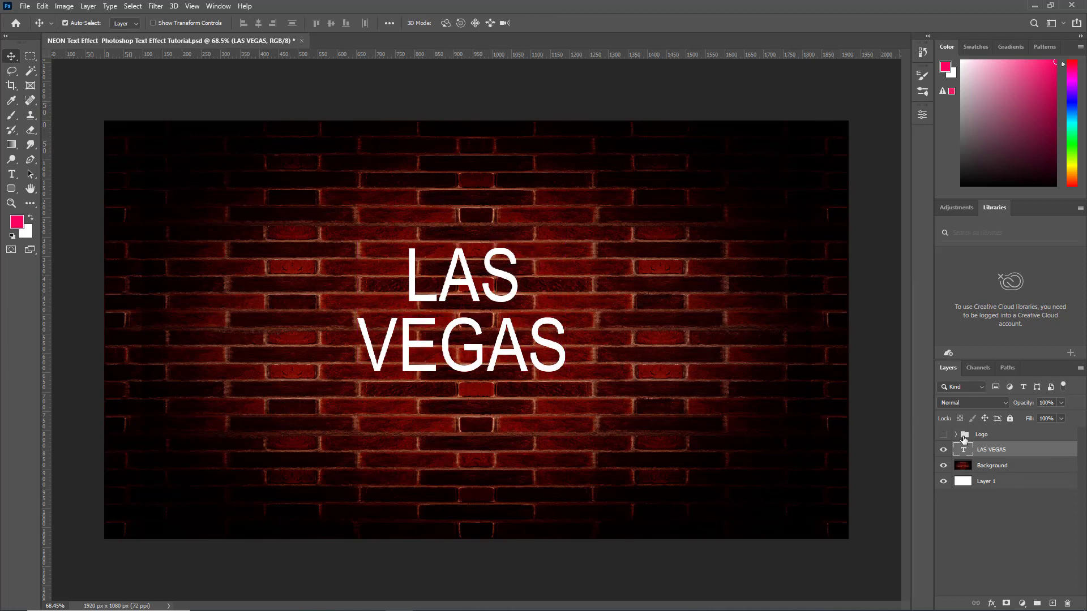
# Open the layer style of the LAS VEGAS text layer, enable Inner Glow and show its settings.
pyautogui.doubleClick(1033, 453)
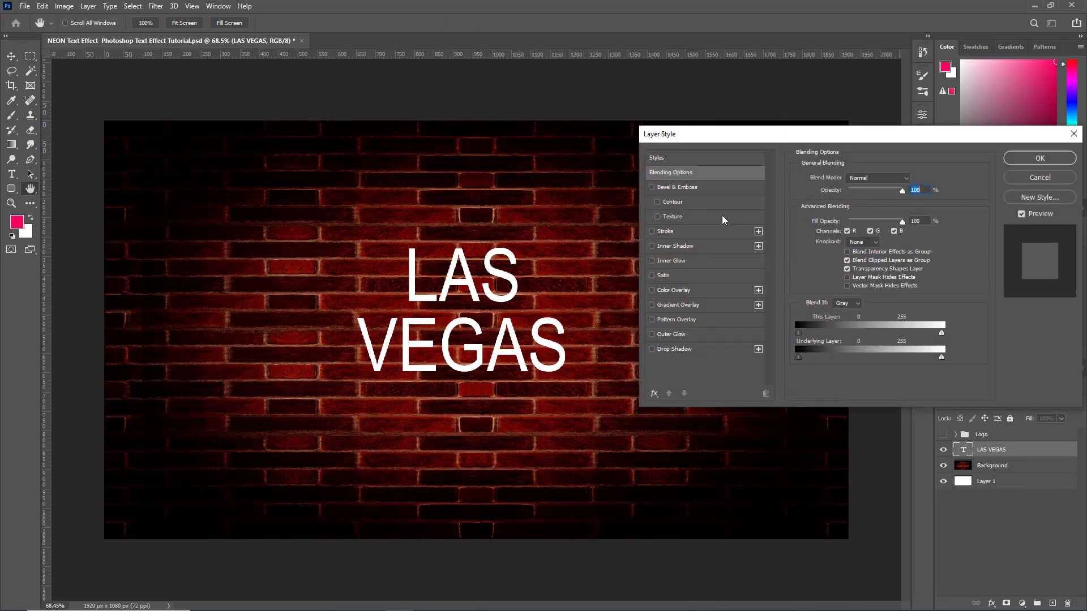
pyautogui.click(652, 261)
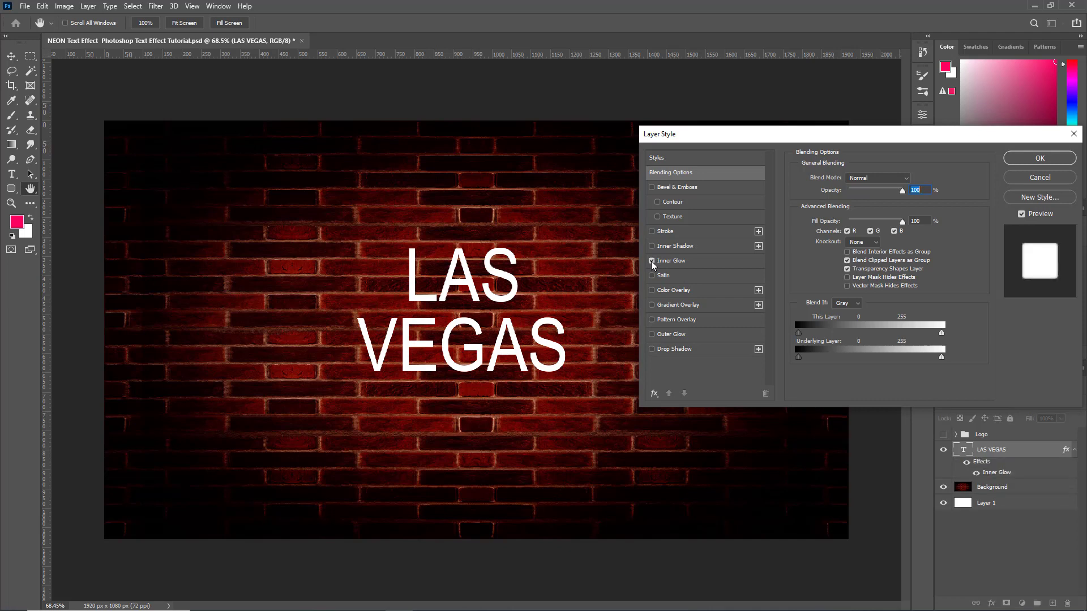
pyautogui.click(696, 263)
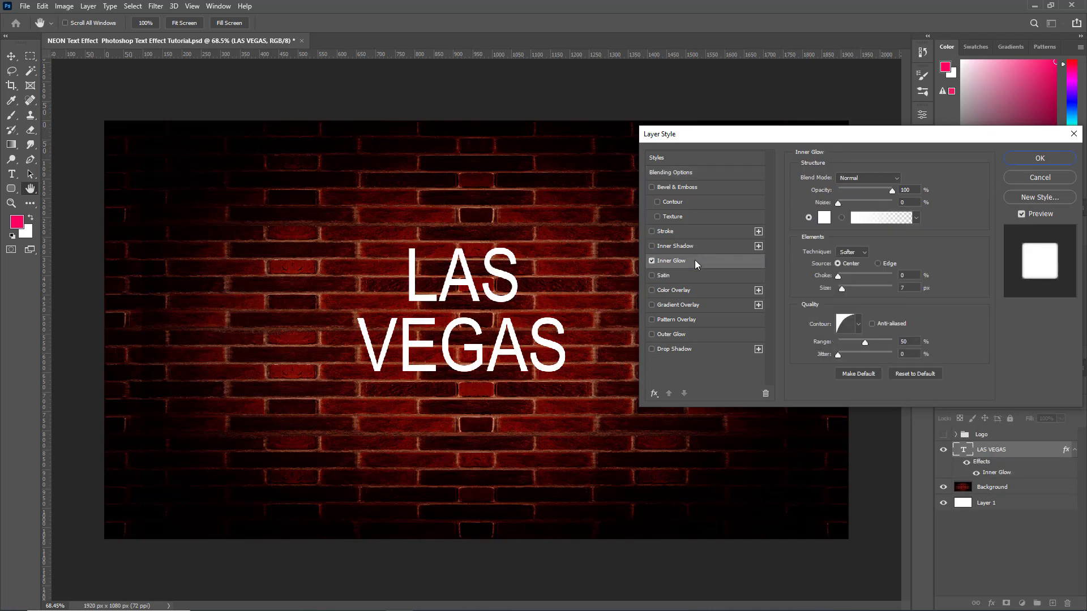
# Add a Color Overlay to the LAS VEGAS text in pink ff00c6 with the Normal blend mode.
pyautogui.click(651, 290)
pyautogui.click(689, 291)
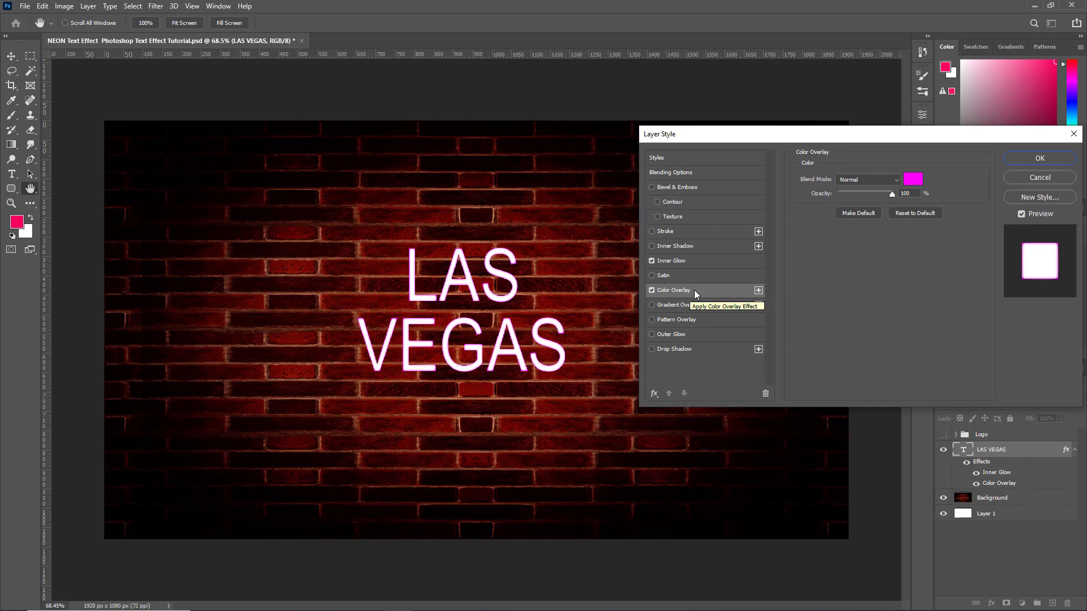
pyautogui.click(917, 179)
pyautogui.moveTo(743, 227); pyautogui.dragTo(740, 223)
pyautogui.moveTo(718, 207); pyautogui.dragTo(721, 198)
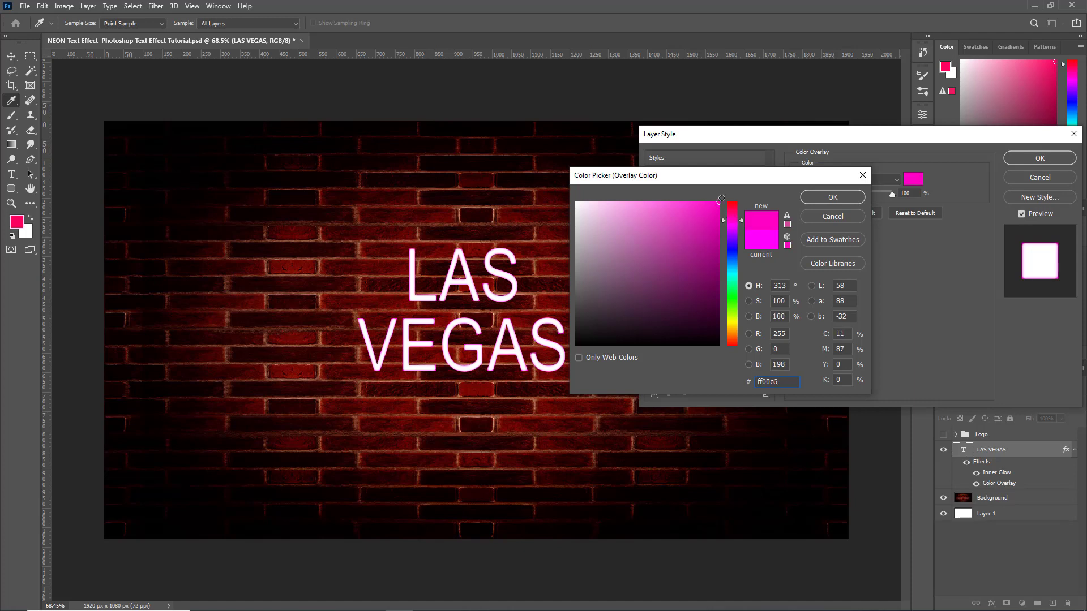
pyautogui.click(825, 195)
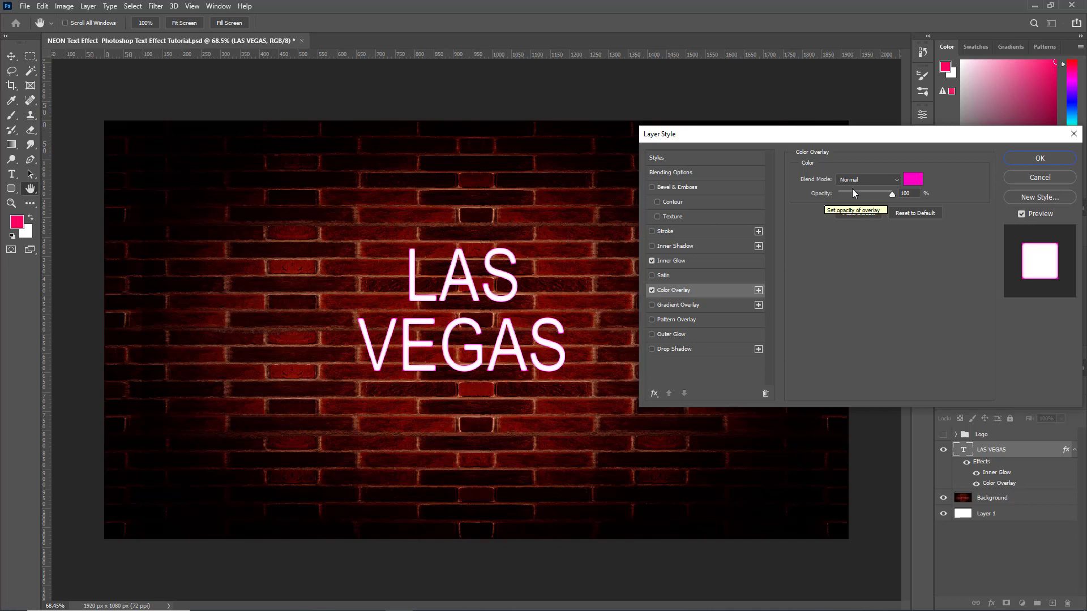
pyautogui.click(870, 179)
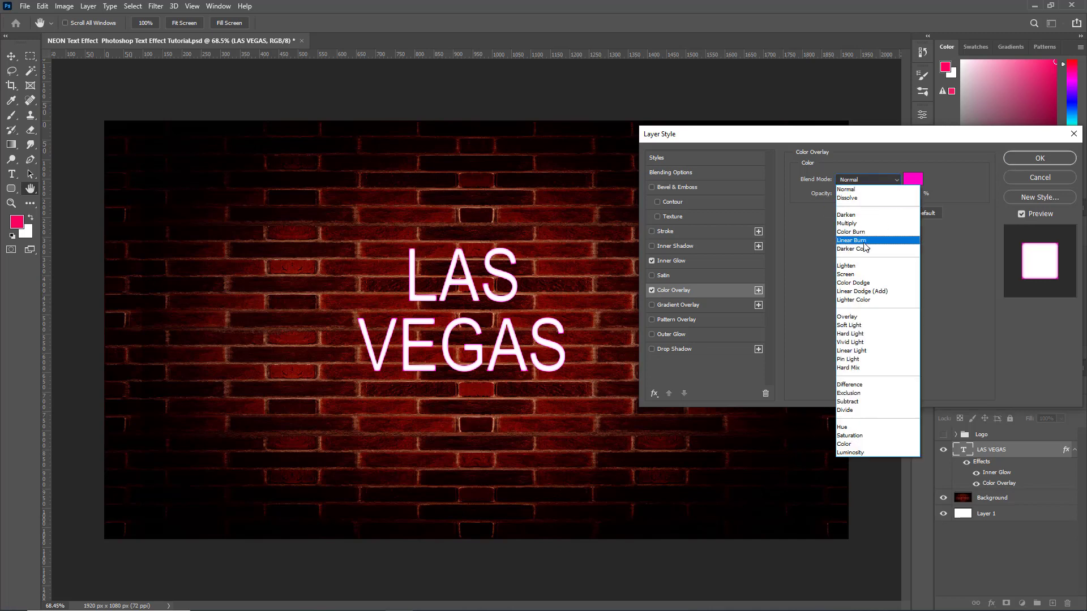
pyautogui.click(864, 190)
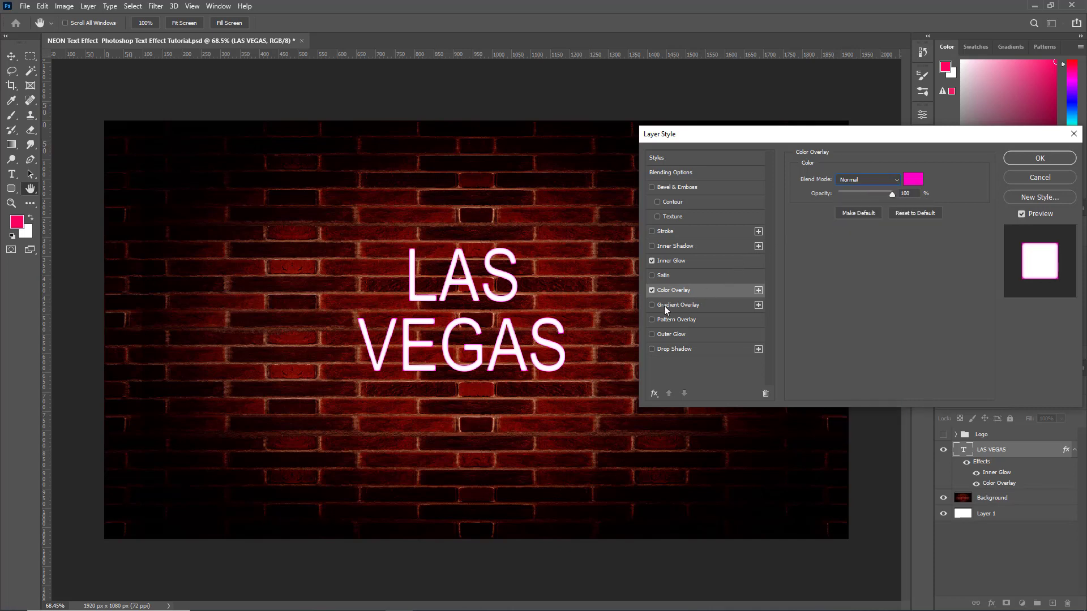
# Add an Outer Glow to the LAS VEGAS text and give it the straight diagonal contour preset.
pyautogui.click(652, 335)
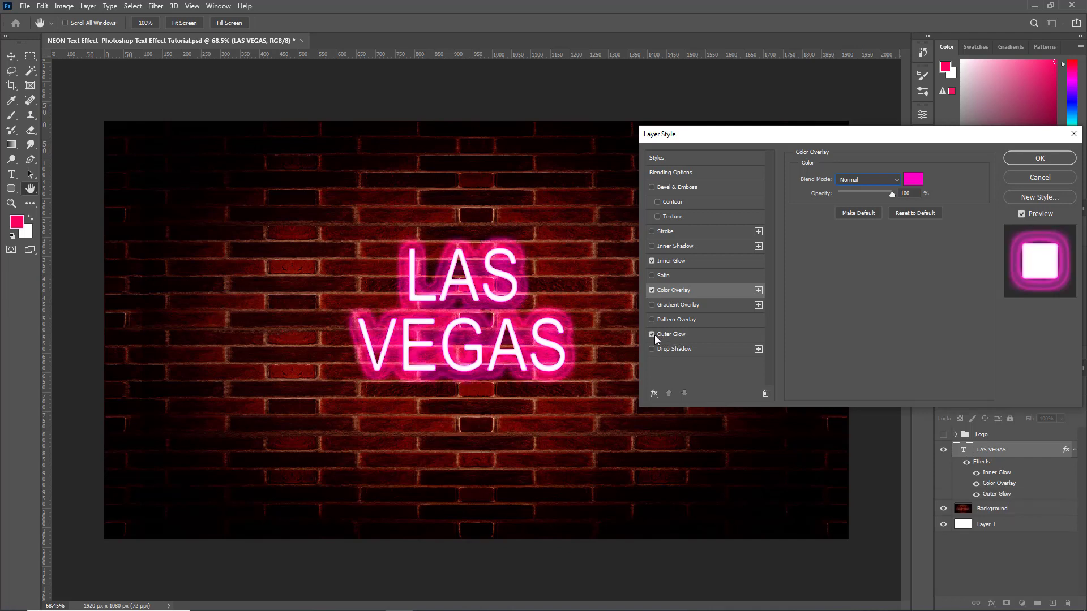
pyautogui.click(695, 335)
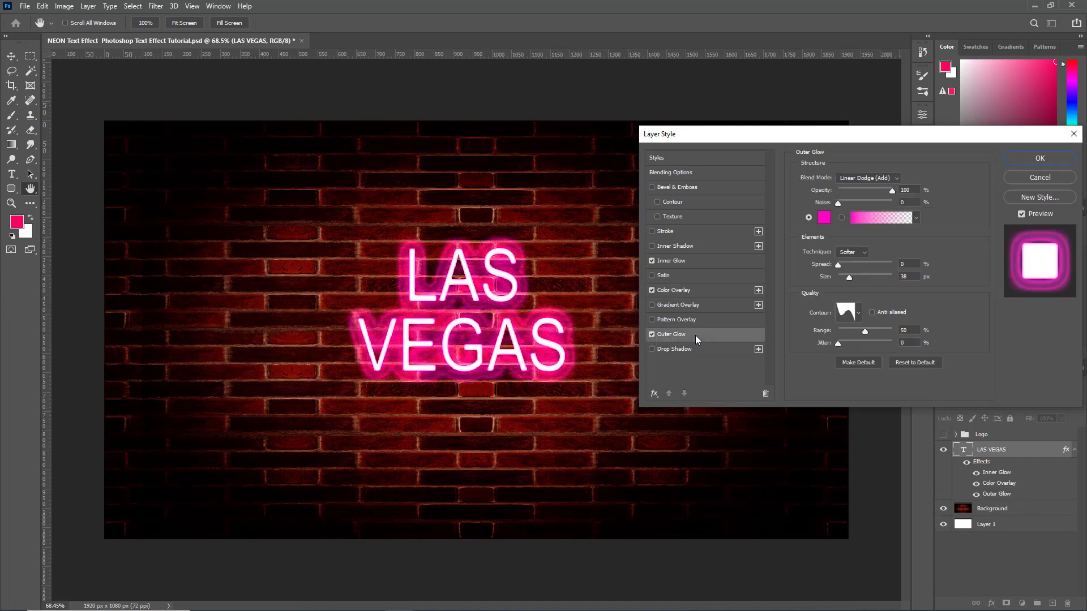
pyautogui.click(858, 313)
pyautogui.click(790, 340)
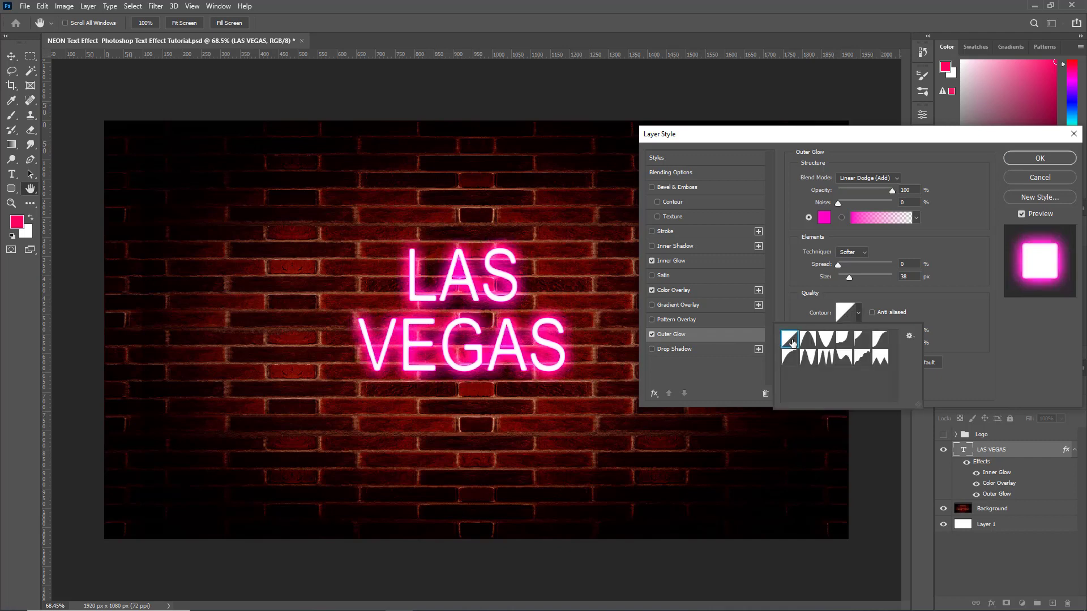
pyautogui.click(860, 289)
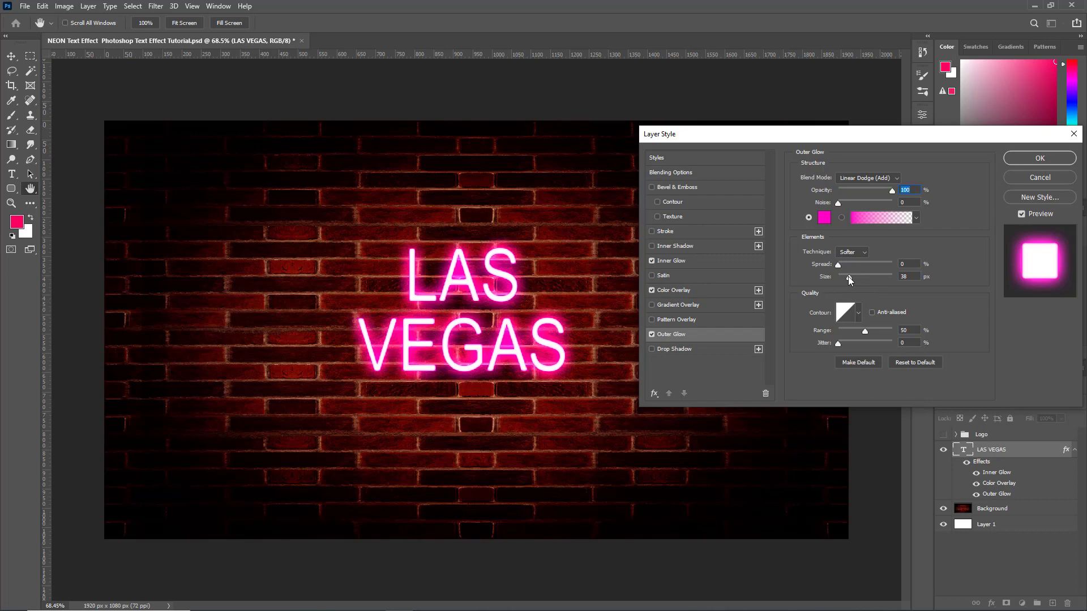
# Set the Outer Glow color to purple c003fe and its size to 21 px.
pyautogui.click(825, 221)
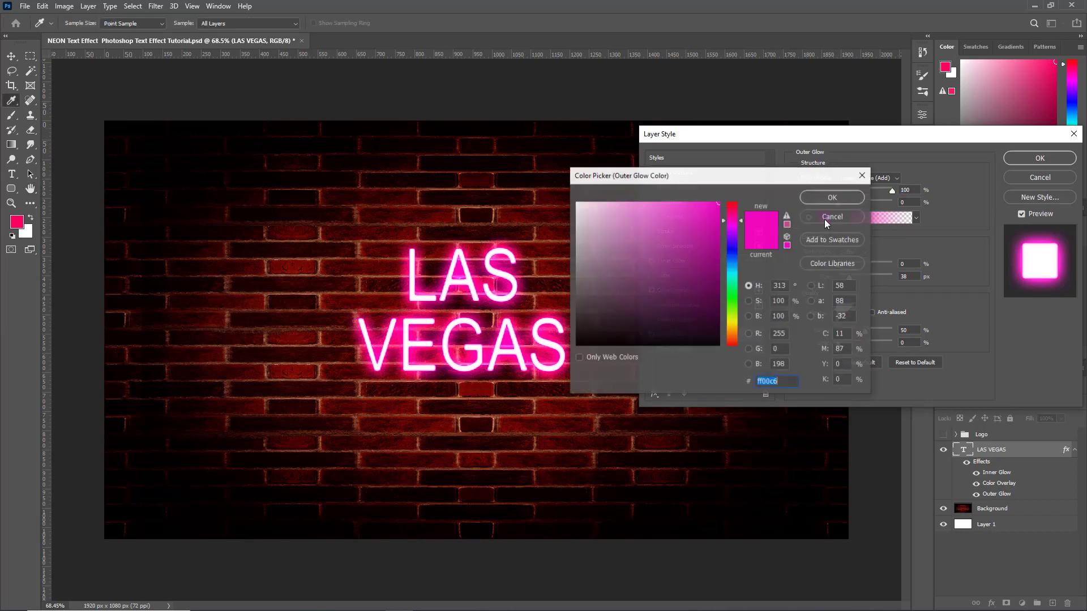
pyautogui.click(732, 232)
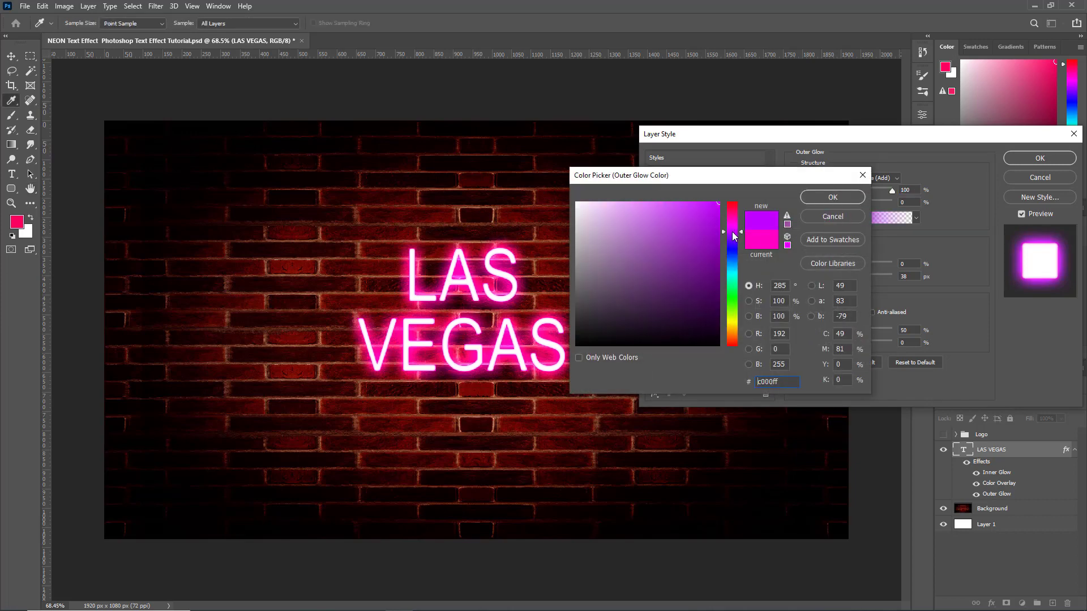
pyautogui.click(719, 200)
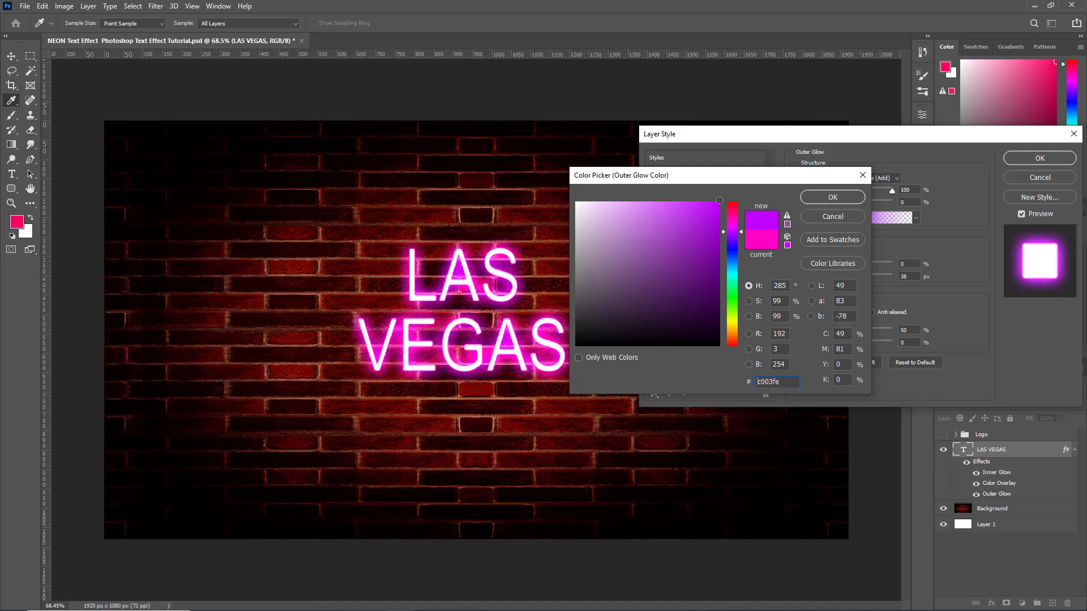
pyautogui.click(814, 198)
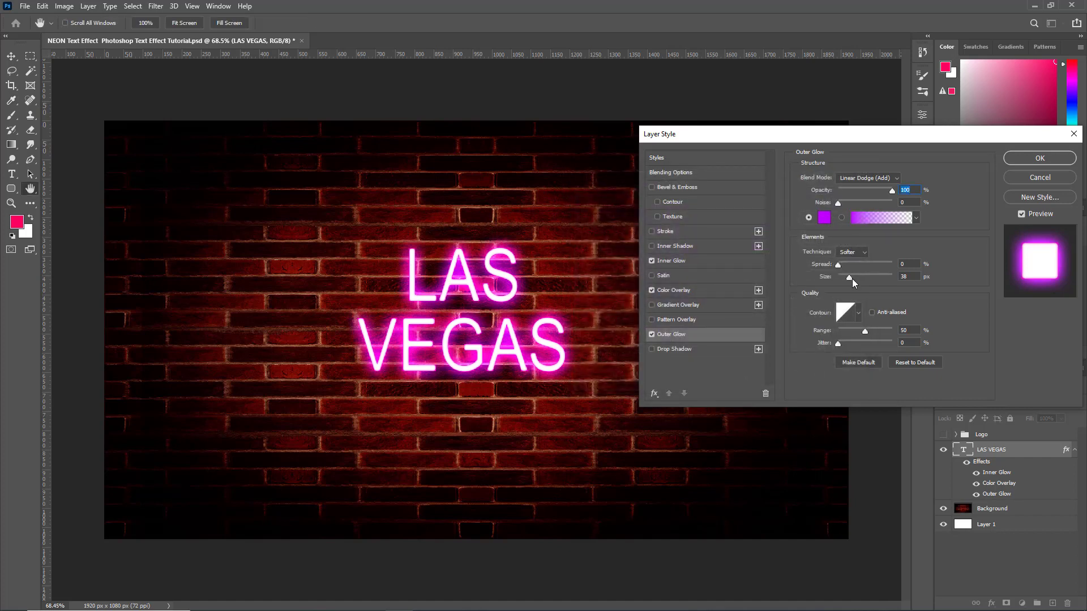
pyautogui.moveTo(850, 277); pyautogui.dragTo(846, 281)
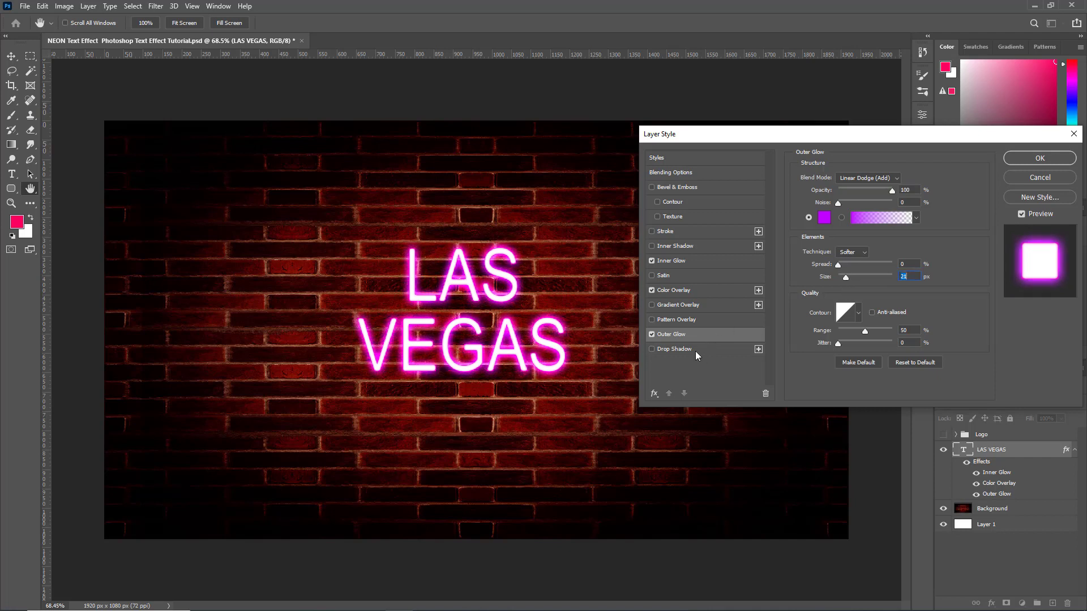
# Try the other contour presets on the Outer Glow, ending on the straight diagonal one.
pyautogui.click(858, 314)
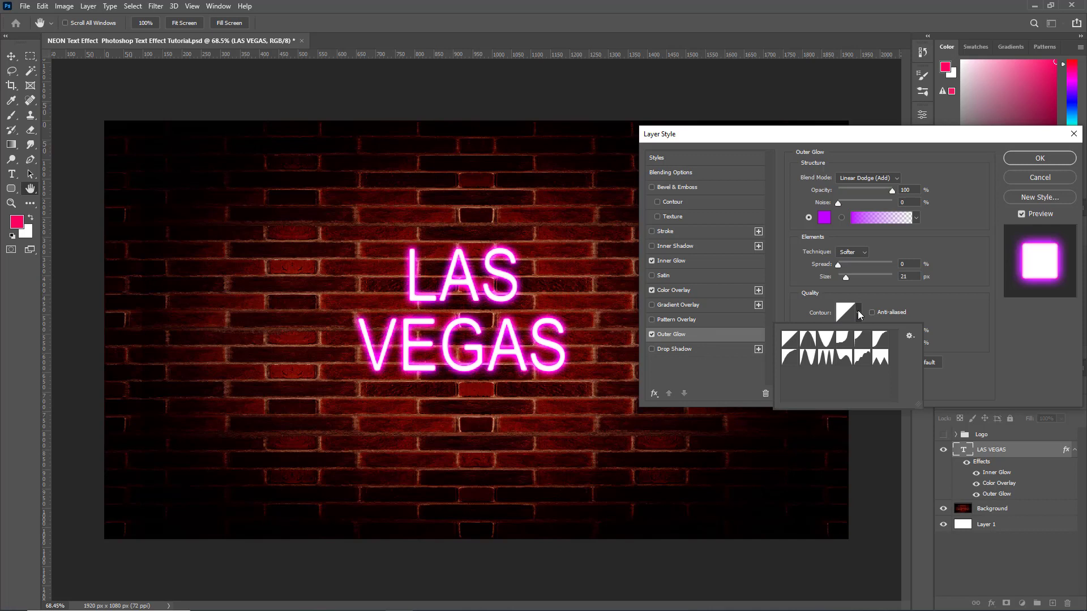
pyautogui.click(807, 338)
pyautogui.click(825, 338)
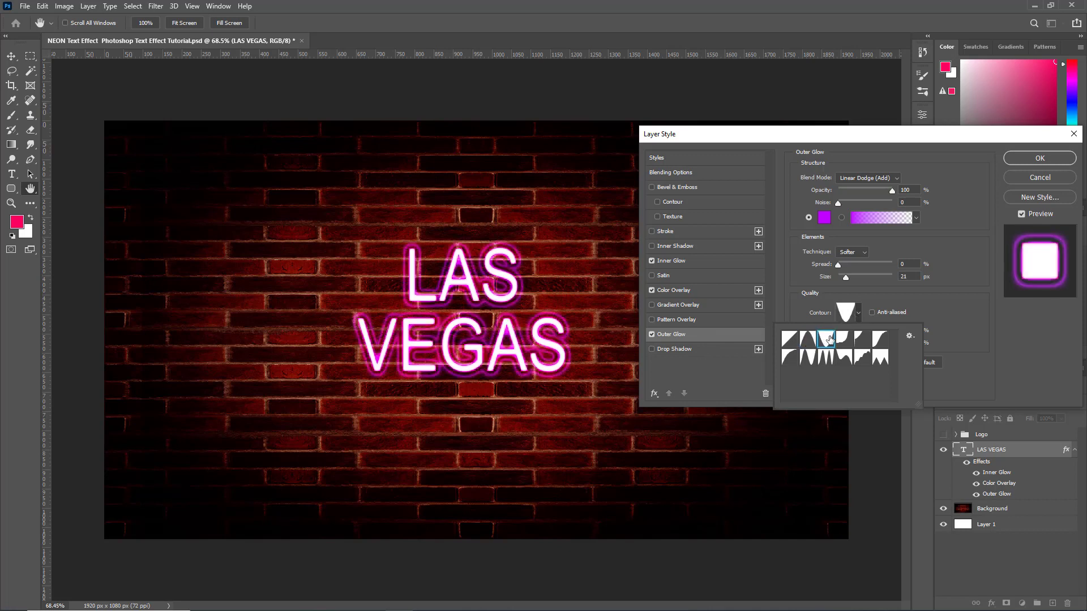
pyautogui.click(843, 339)
pyautogui.click(861, 339)
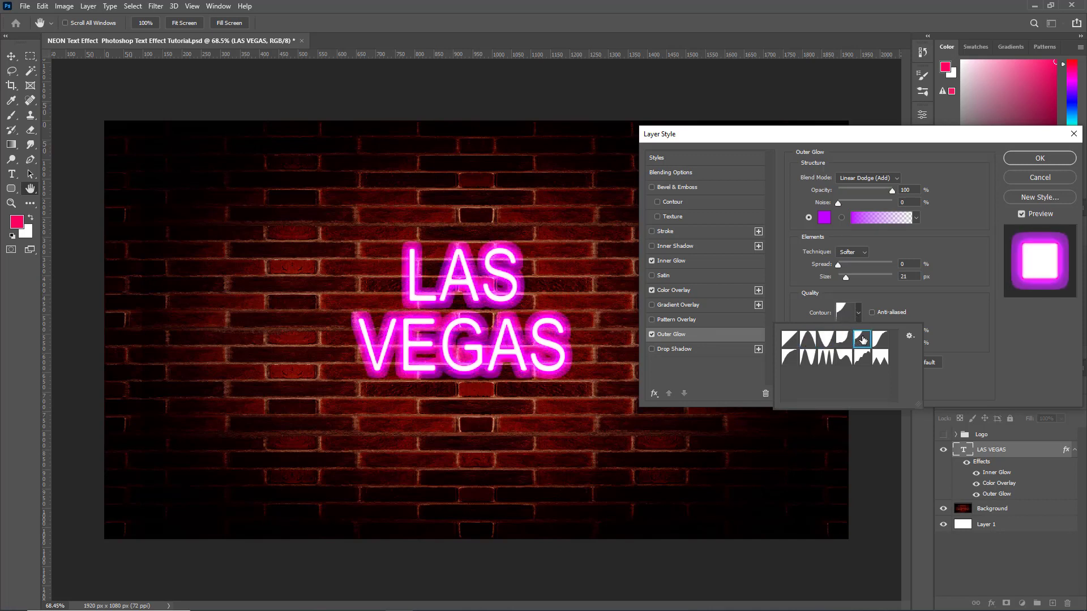
pyautogui.click(880, 340)
pyautogui.click(880, 356)
pyautogui.click(861, 357)
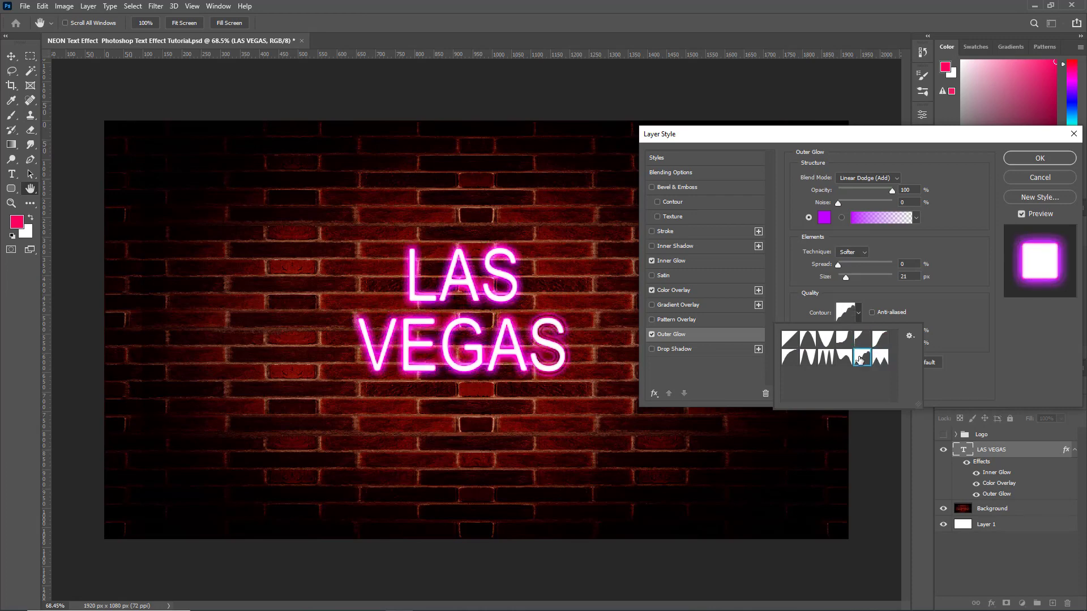
pyautogui.click(837, 359)
pyautogui.click(825, 358)
pyautogui.click(806, 357)
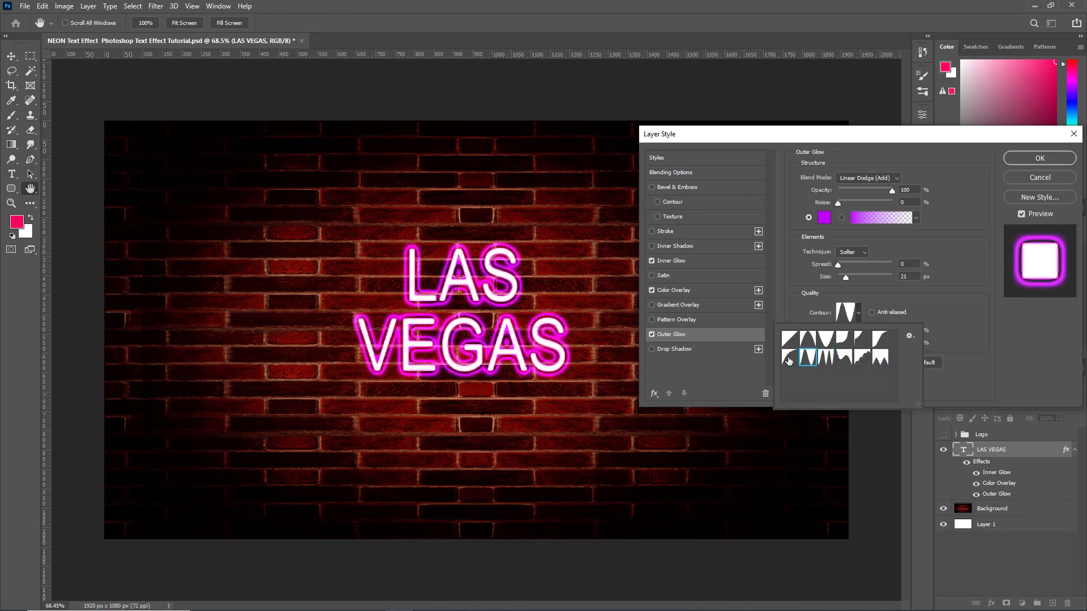
pyautogui.click(791, 358)
pyautogui.click(848, 341)
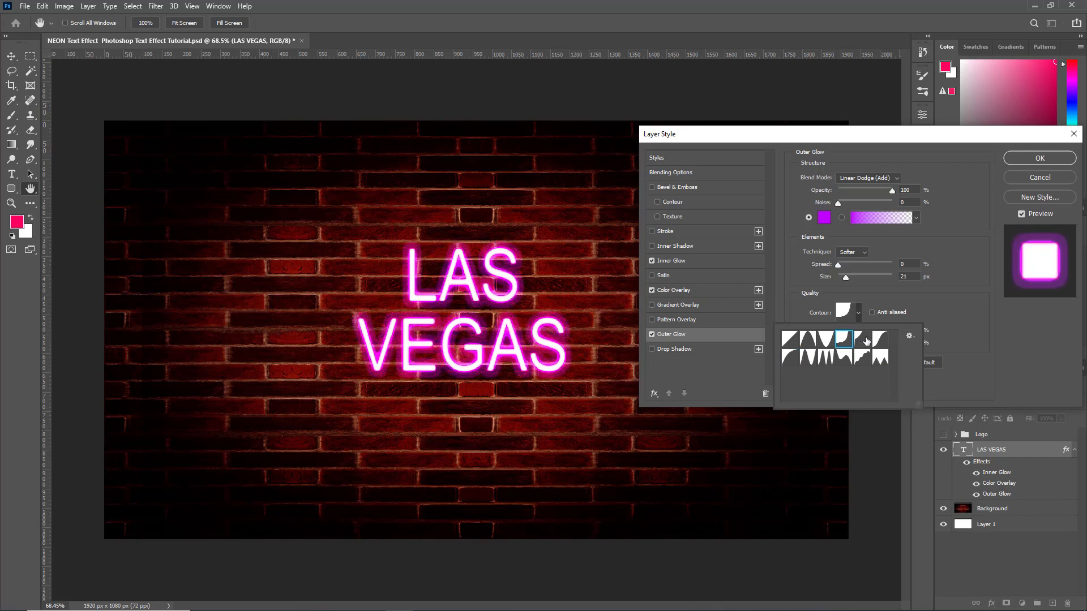
pyautogui.click(864, 340)
pyautogui.click(842, 340)
pyautogui.click(826, 340)
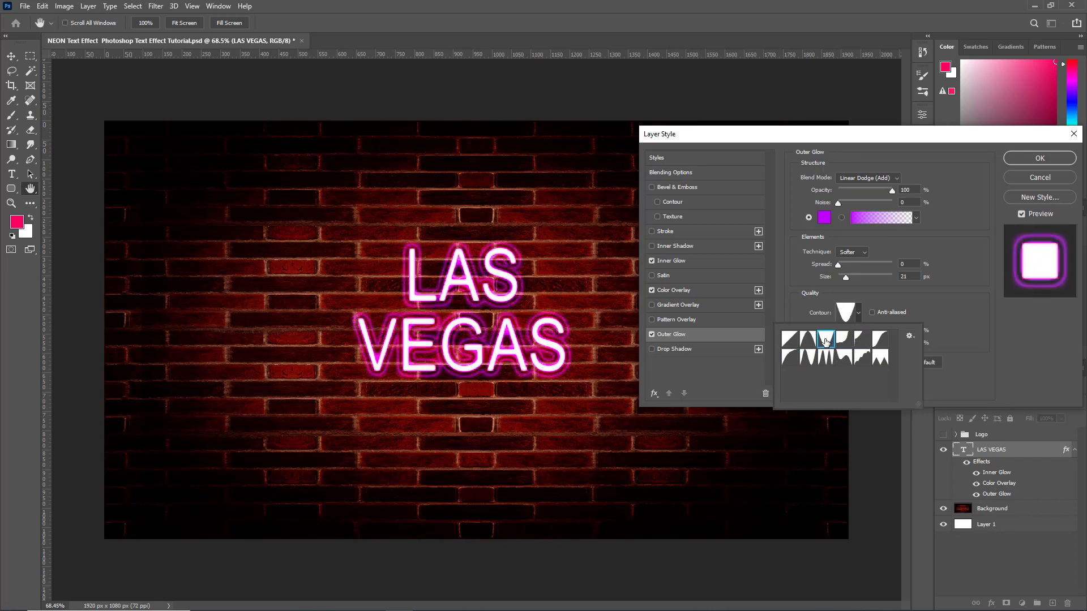
pyautogui.click(808, 340)
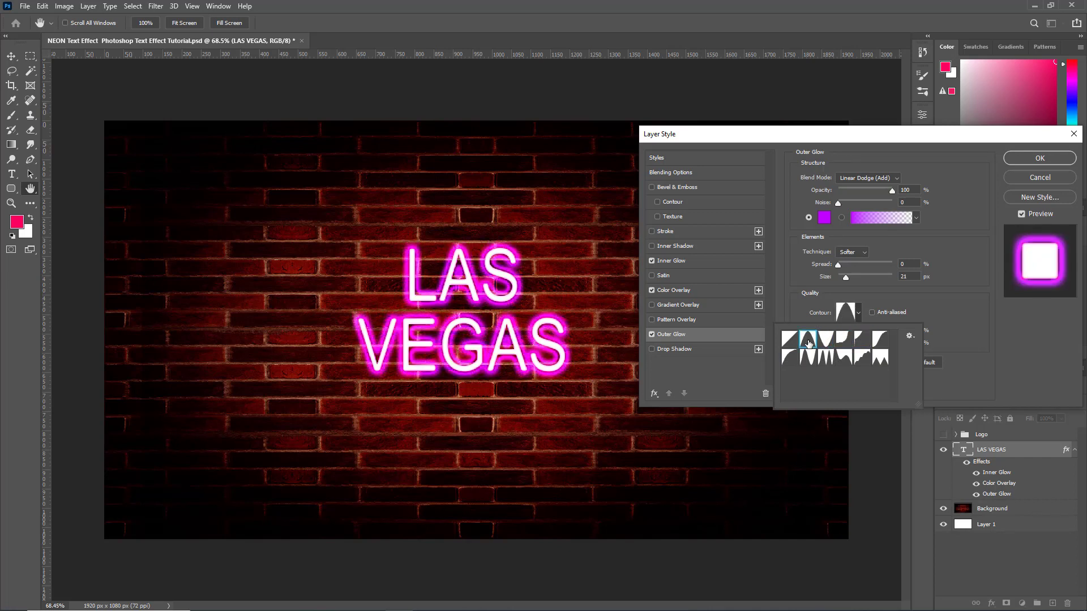
pyautogui.click(824, 341)
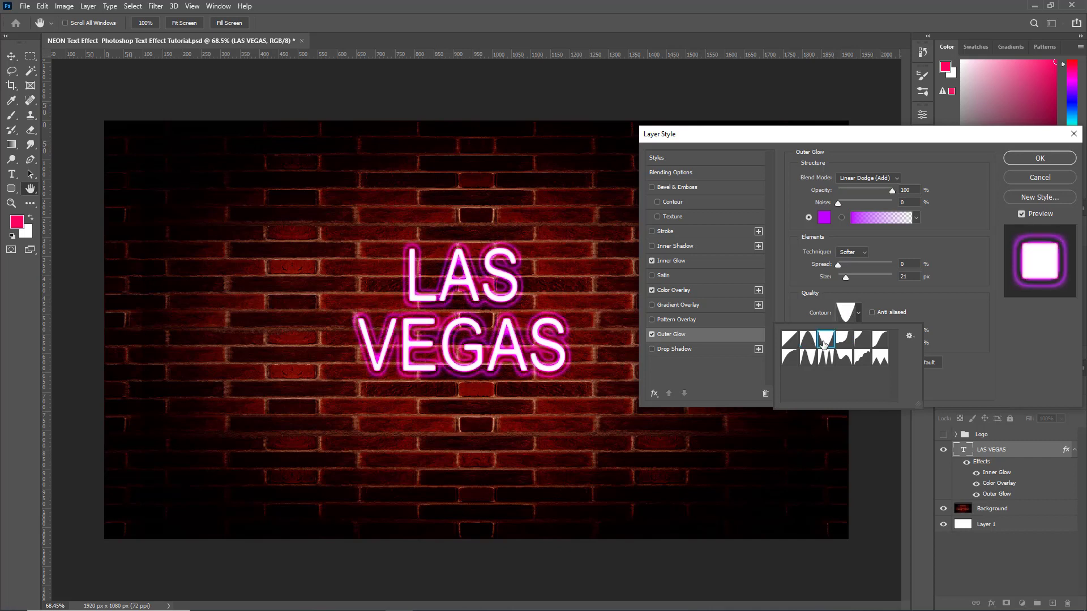
pyautogui.click(788, 340)
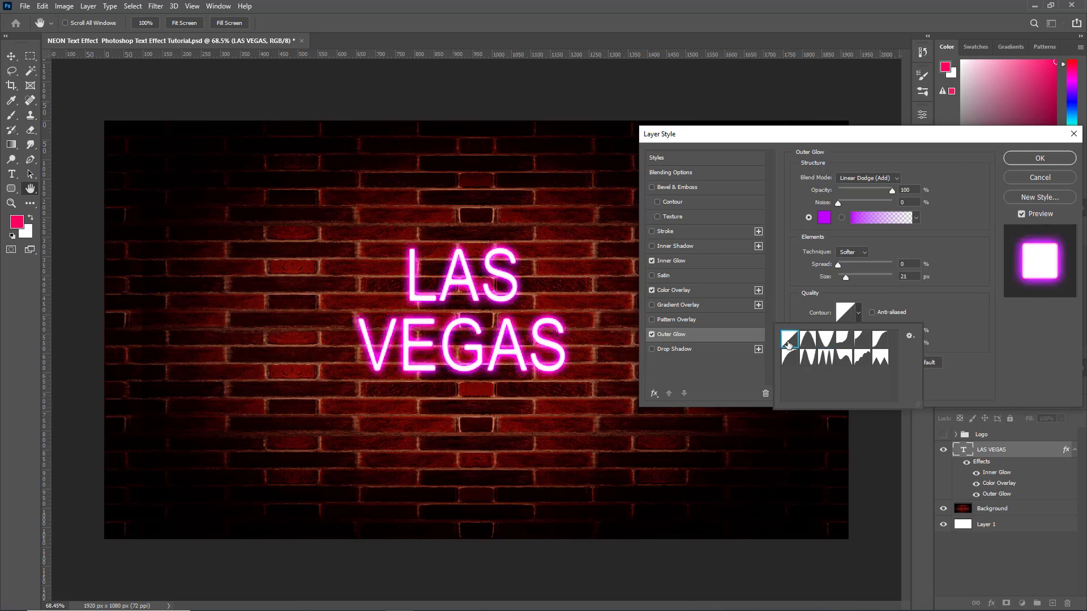
pyautogui.click(922, 297)
# Set the Outer Glow size to 16 px and its range to 38%.
pyautogui.moveTo(850, 279); pyautogui.dragTo(844, 284)
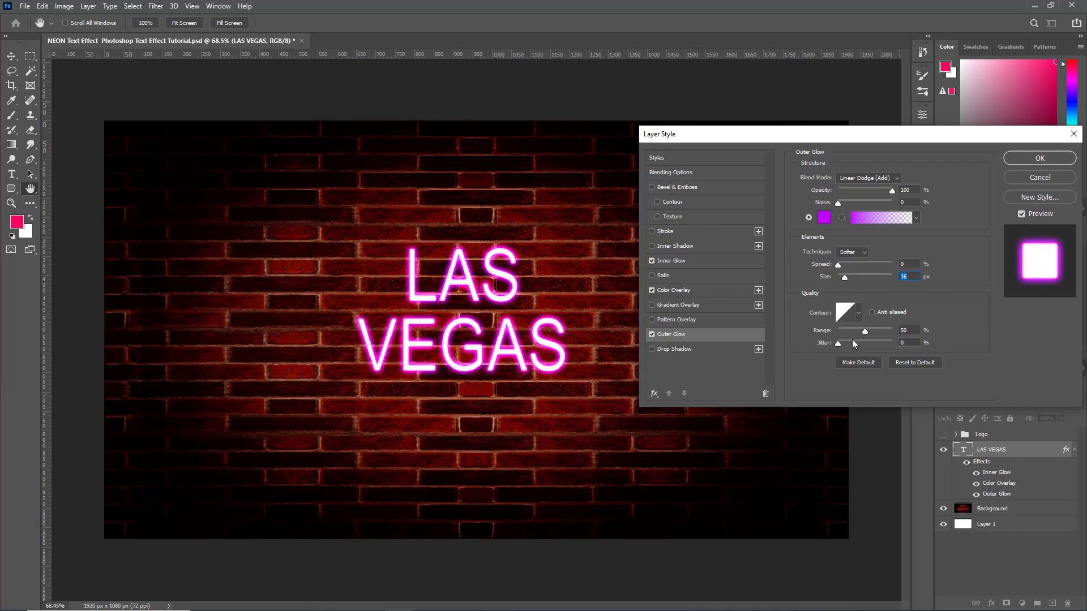
pyautogui.moveTo(871, 330)
pyautogui.mouseDown()
pyautogui.moveTo(888, 333)
pyautogui.moveTo(849, 340)
pyautogui.moveTo(858, 334)
pyautogui.mouseUp()
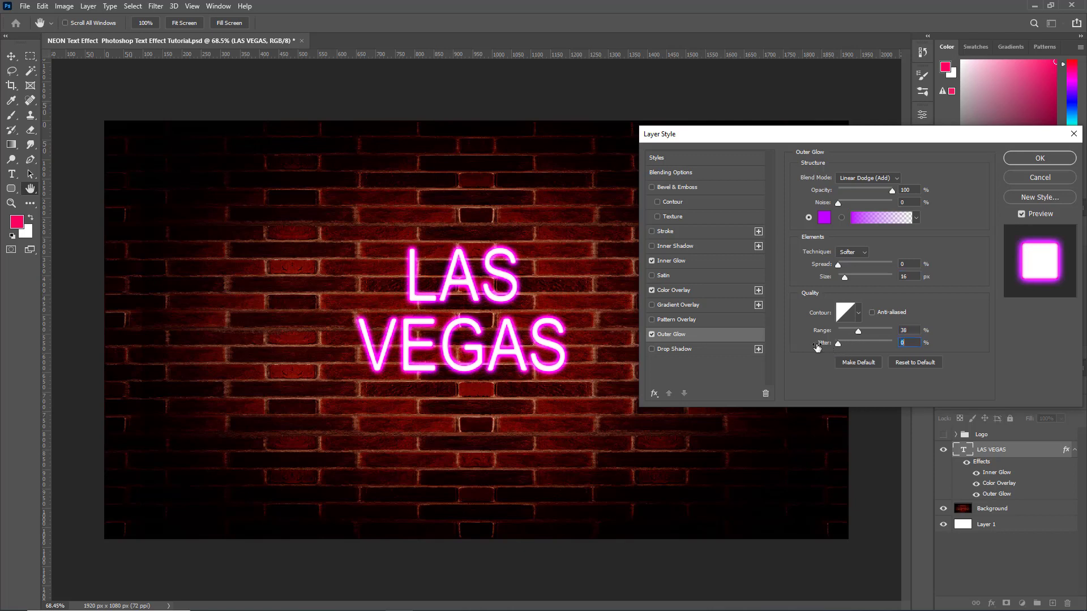
# Add a Drop Shadow to the LAS VEGAS text and set its color to black 000000.
pyautogui.click(698, 349)
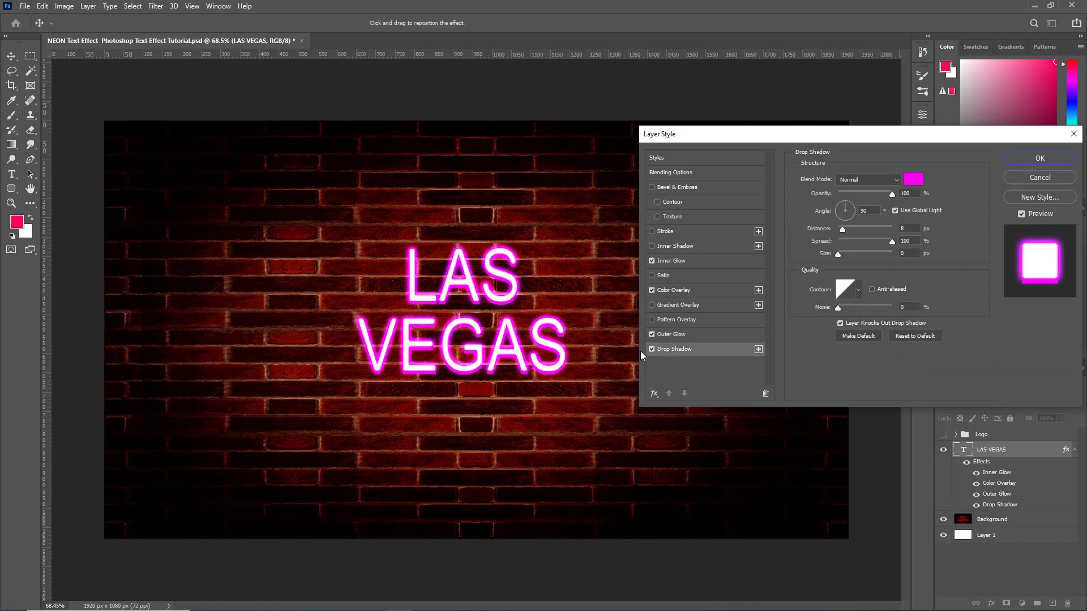
pyautogui.click(913, 179)
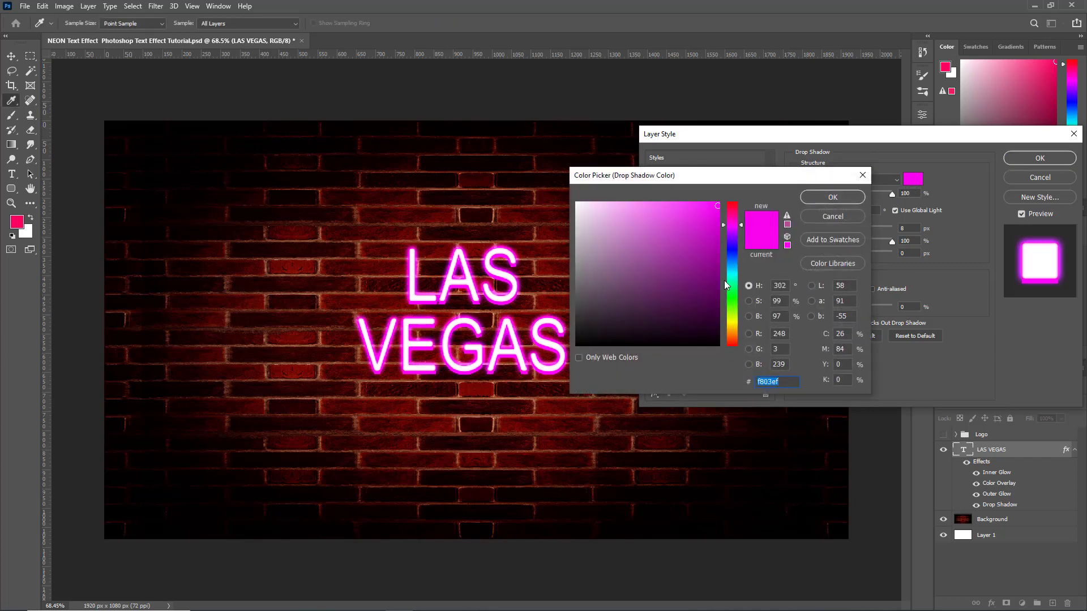
pyautogui.click(724, 344)
pyautogui.moveTo(723, 344); pyautogui.dragTo(732, 356)
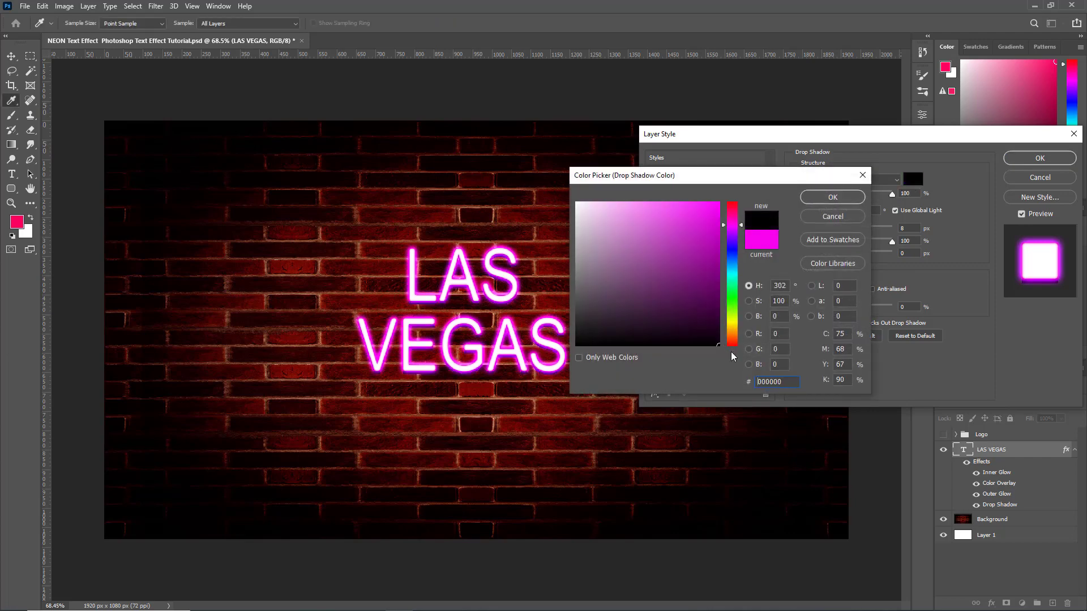
pyautogui.click(839, 198)
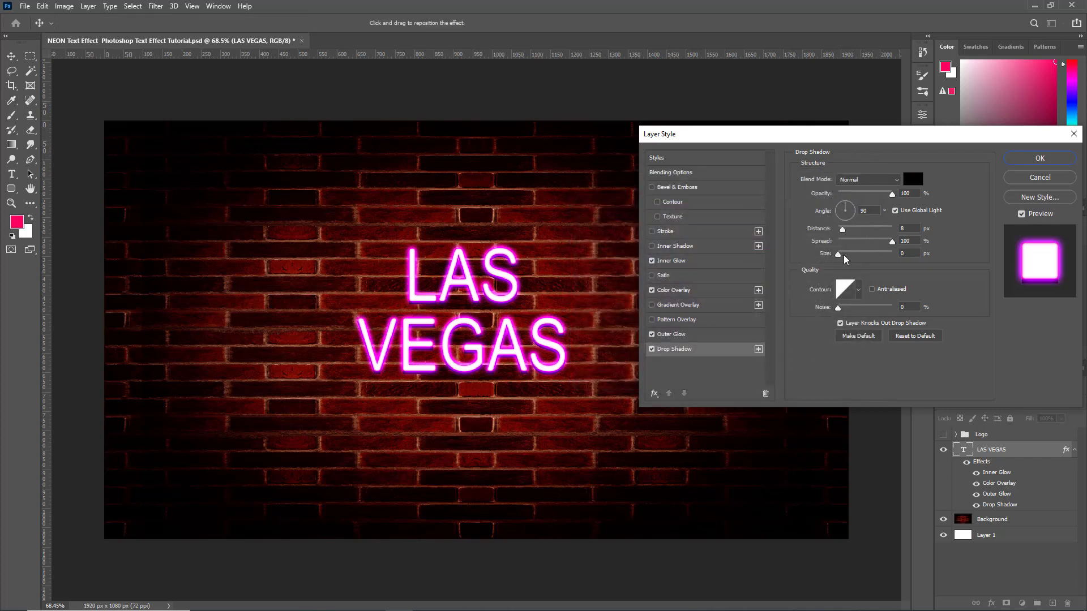
# Set the Drop Shadow distance to 21 px, spread to 6% and size to 38 px.
pyautogui.moveTo(840, 255)
pyautogui.mouseDown()
pyautogui.moveTo(849, 254)
pyautogui.moveTo(834, 262)
pyautogui.mouseUp()
pyautogui.moveTo(893, 244); pyautogui.dragTo(842, 247)
pyautogui.click(828, 245)
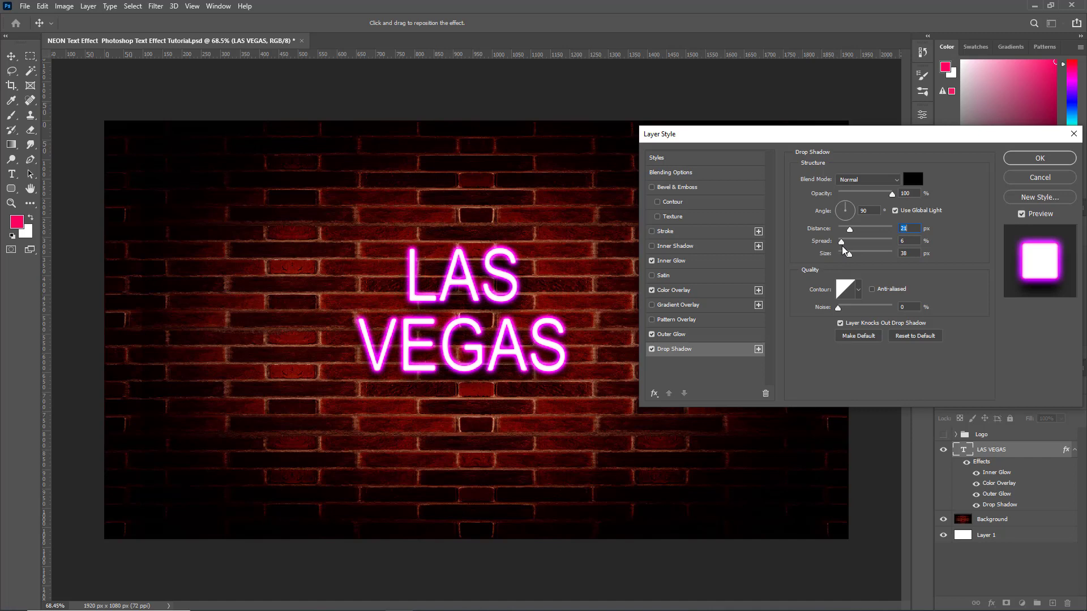
pyautogui.press('Tab')
# Try enabling a Gradient Overlay on the text and switch it off again, then test the Inner Glow size, leaving it at 6 px.
pyautogui.click(652, 306)
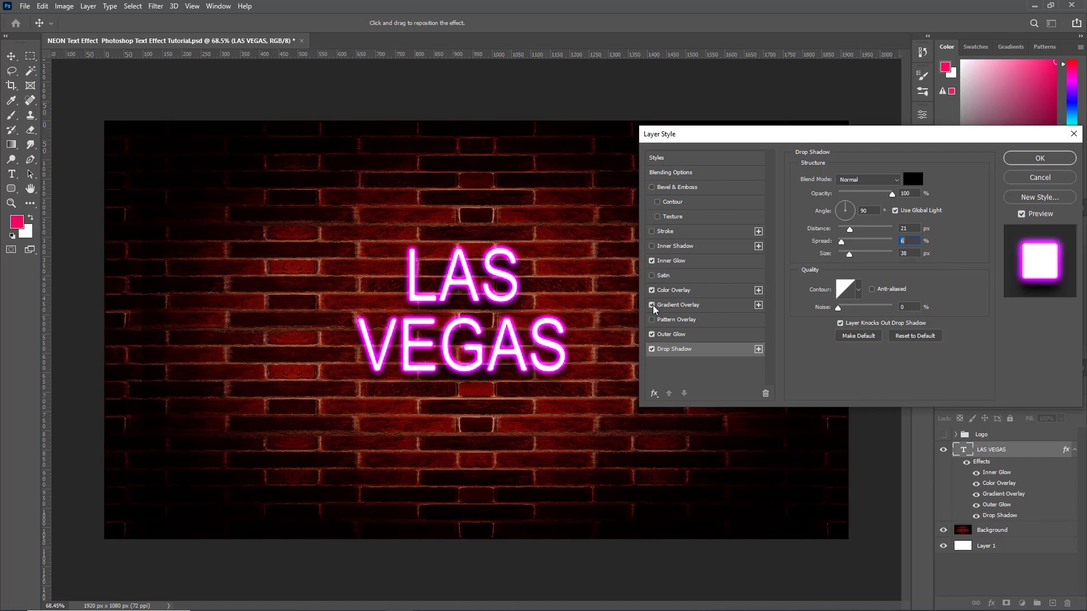
pyautogui.click(652, 306)
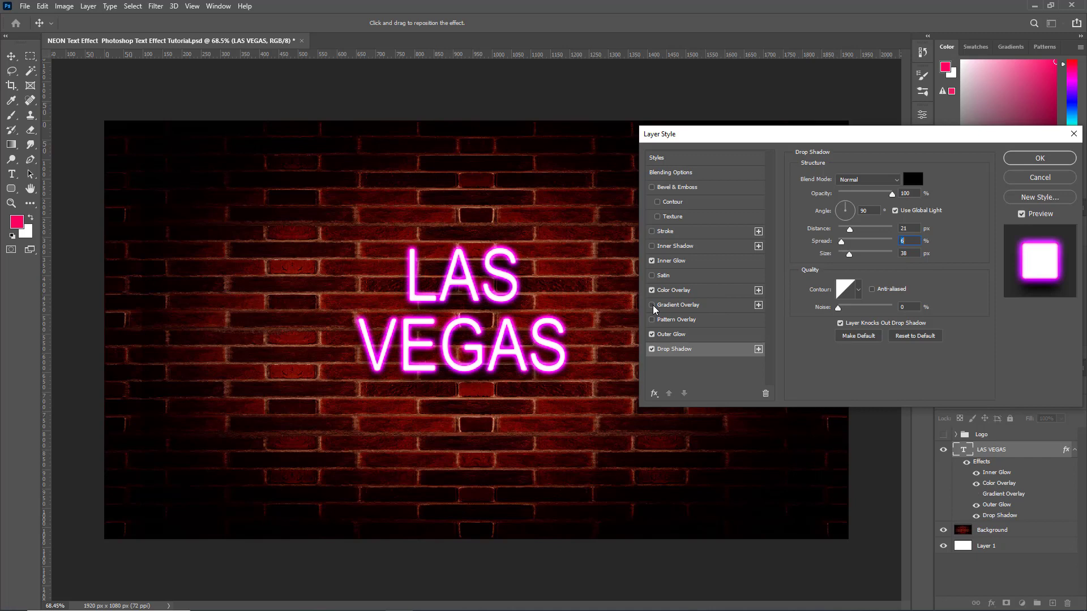
pyautogui.click(705, 262)
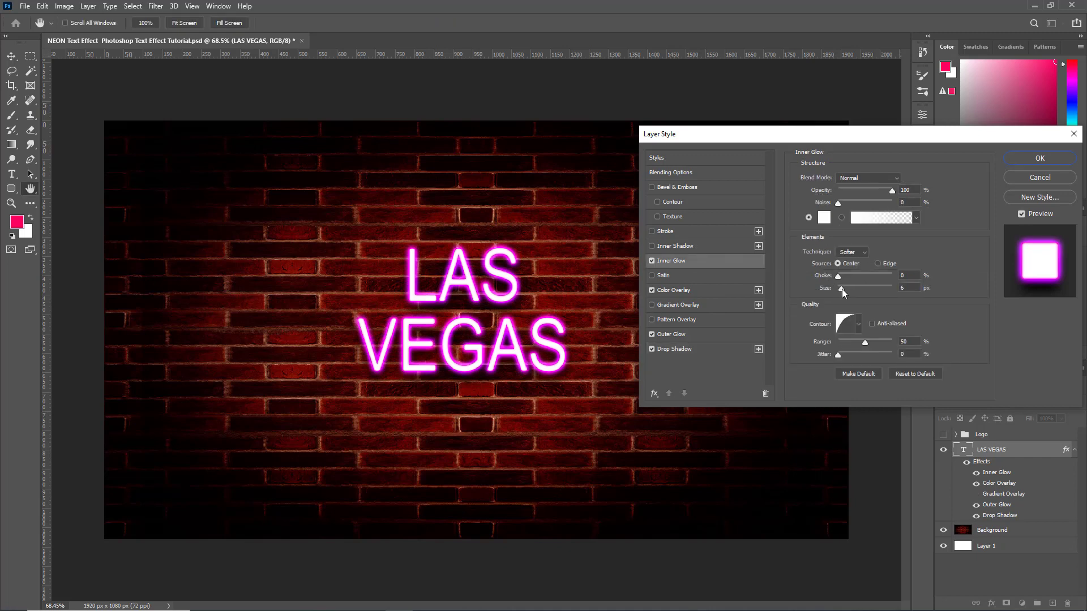
pyautogui.moveTo(841, 289); pyautogui.dragTo(841, 294)
pyautogui.click(842, 293)
# Try Bevel & Emboss on the text with a size of 0 px, toggling it to compare, and leave it off.
pyautogui.click(652, 188)
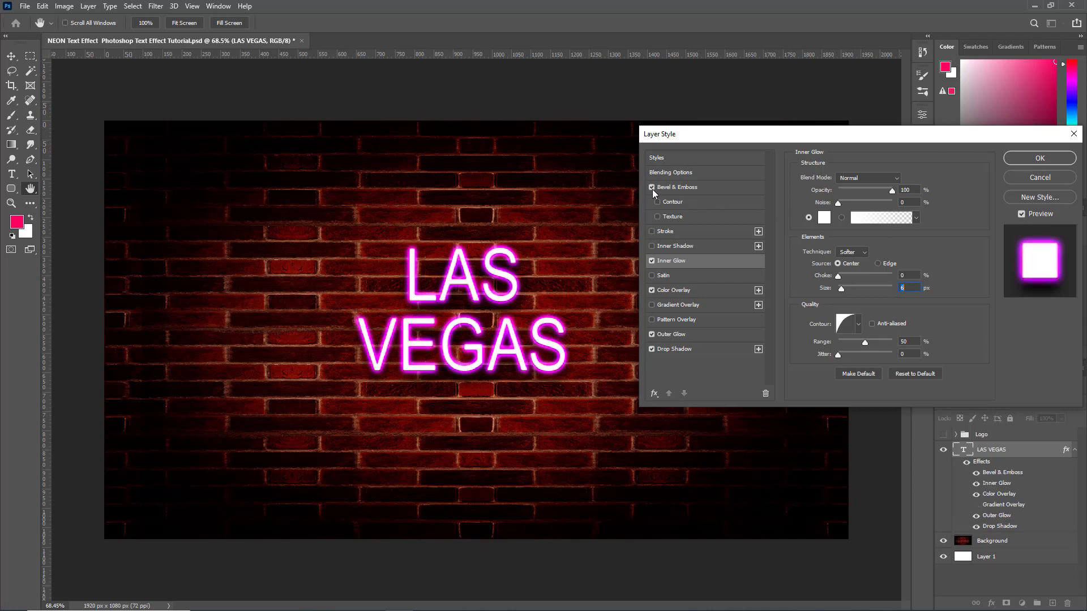
pyautogui.click(697, 187)
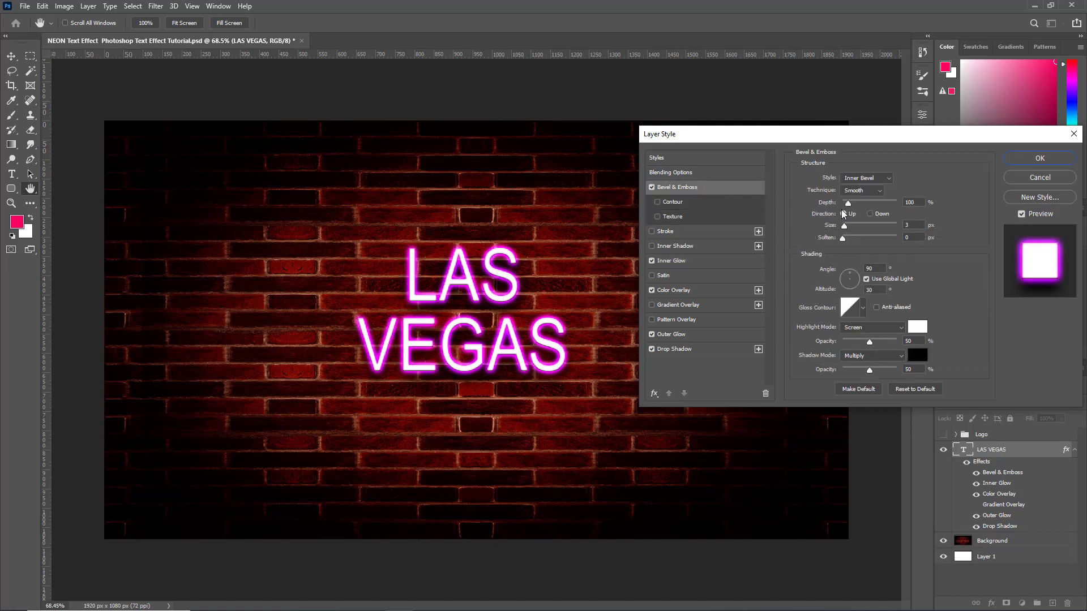
pyautogui.moveTo(844, 226)
pyautogui.mouseDown()
pyautogui.moveTo(865, 228)
pyautogui.moveTo(834, 243)
pyautogui.mouseUp()
pyautogui.click(652, 187)
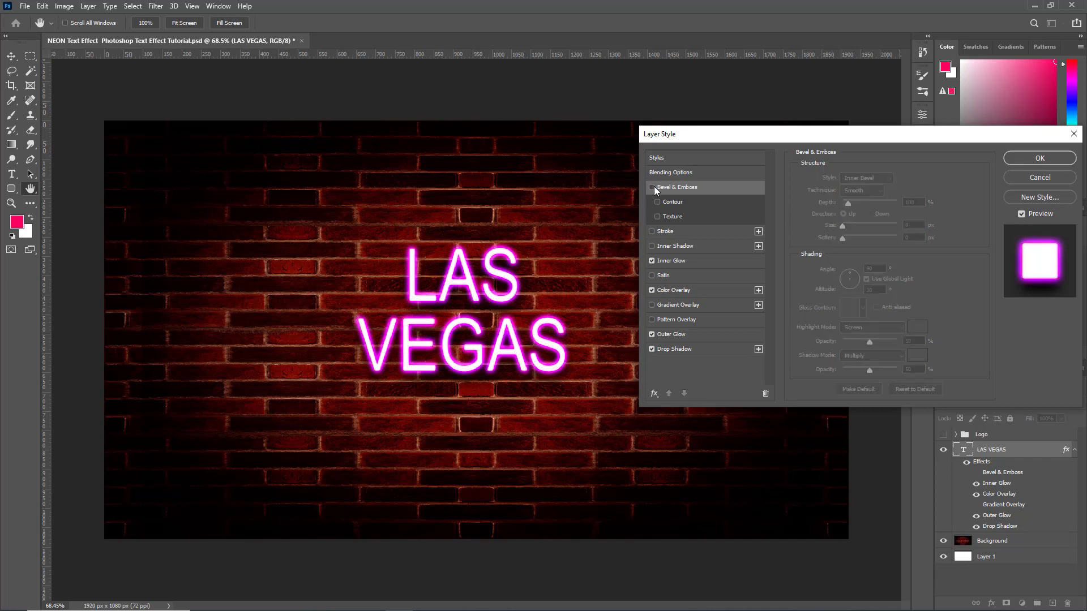
pyautogui.click(652, 187)
pyautogui.click(652, 187)
pyautogui.click(652, 187)
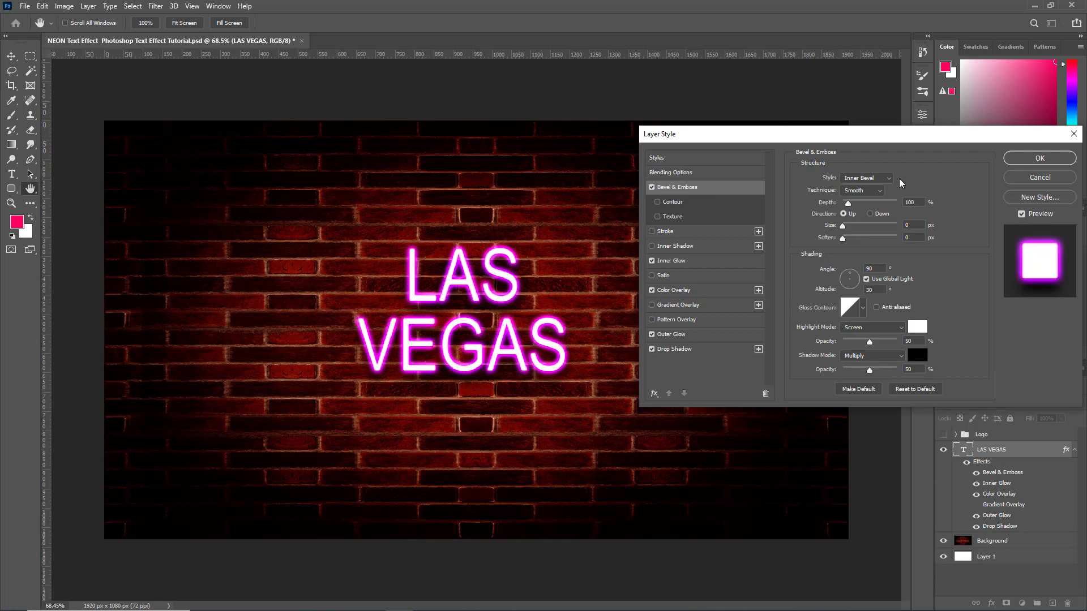
pyautogui.click(655, 188)
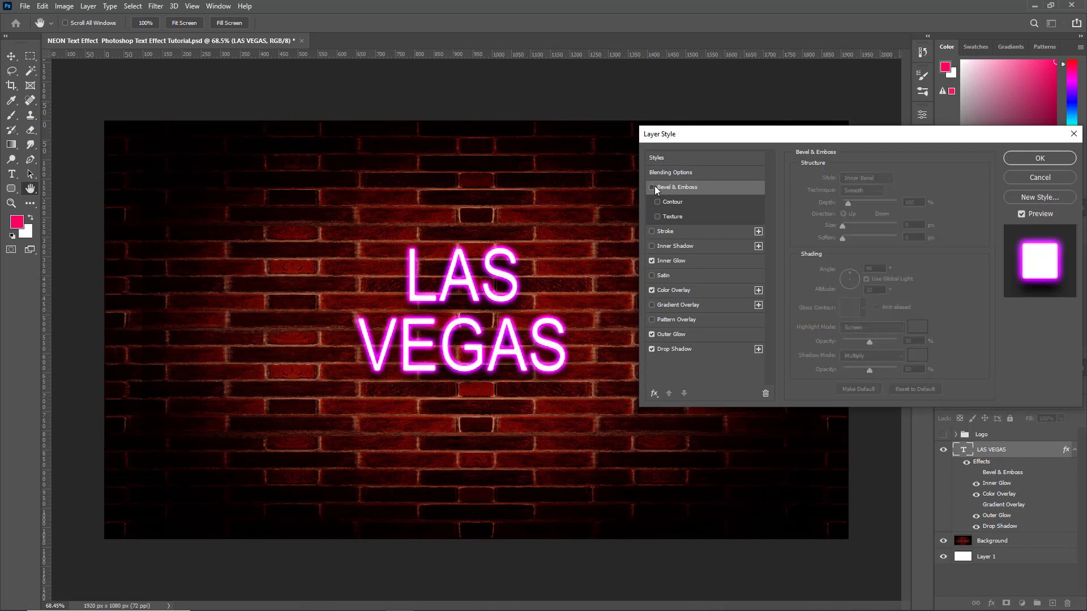
# Apply the layer style and duplicate the LAS VEGAS text layer as LAS VEGAS copy.
pyautogui.click(1031, 161)
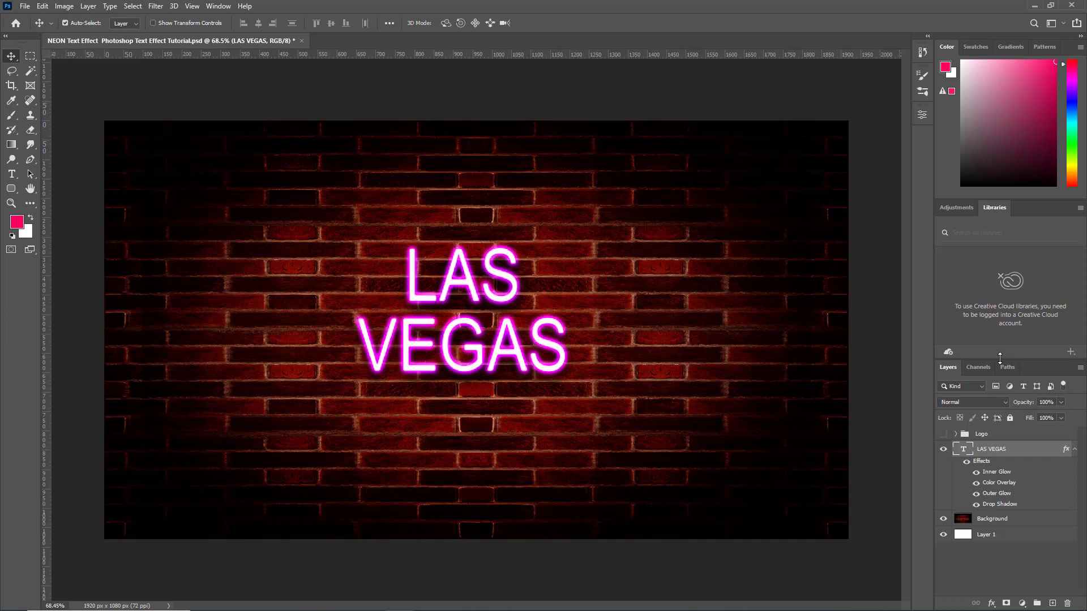
pyautogui.moveTo(994, 361); pyautogui.dragTo(983, 201)
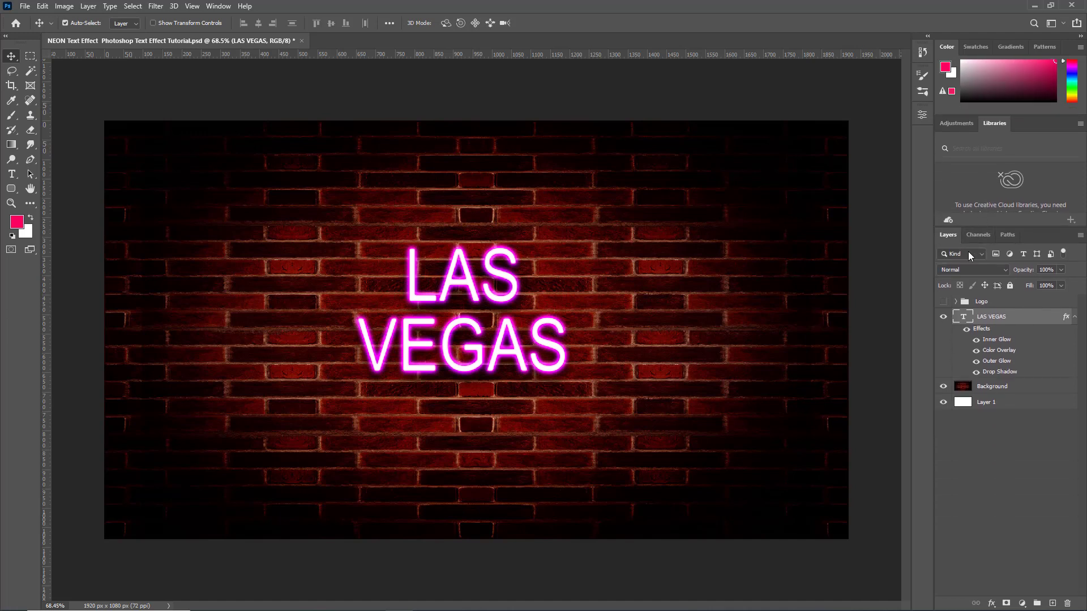
pyautogui.rightClick(1019, 320)
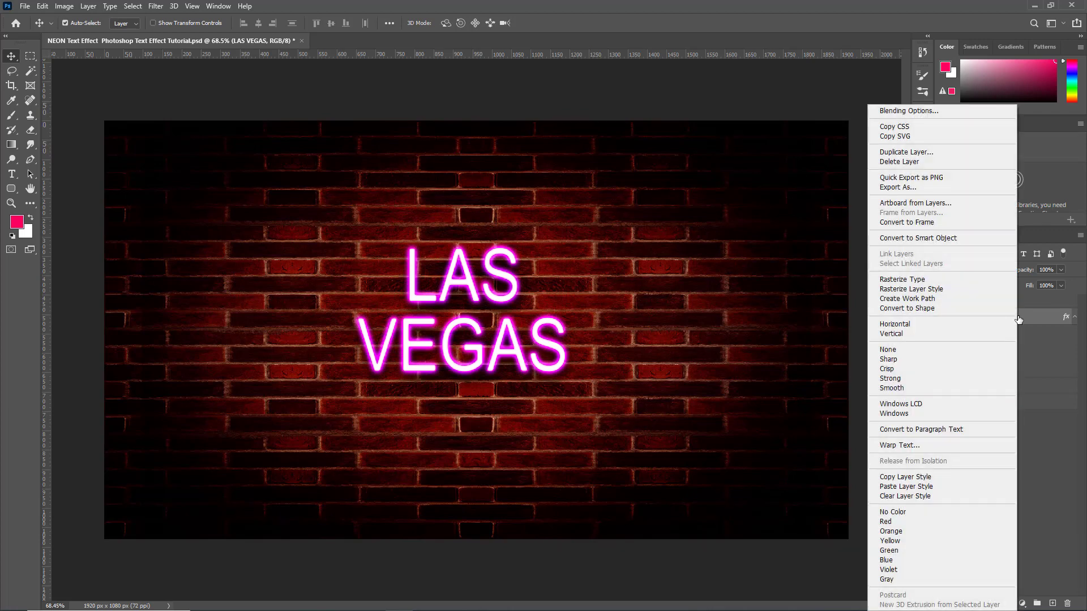
pyautogui.click(934, 155)
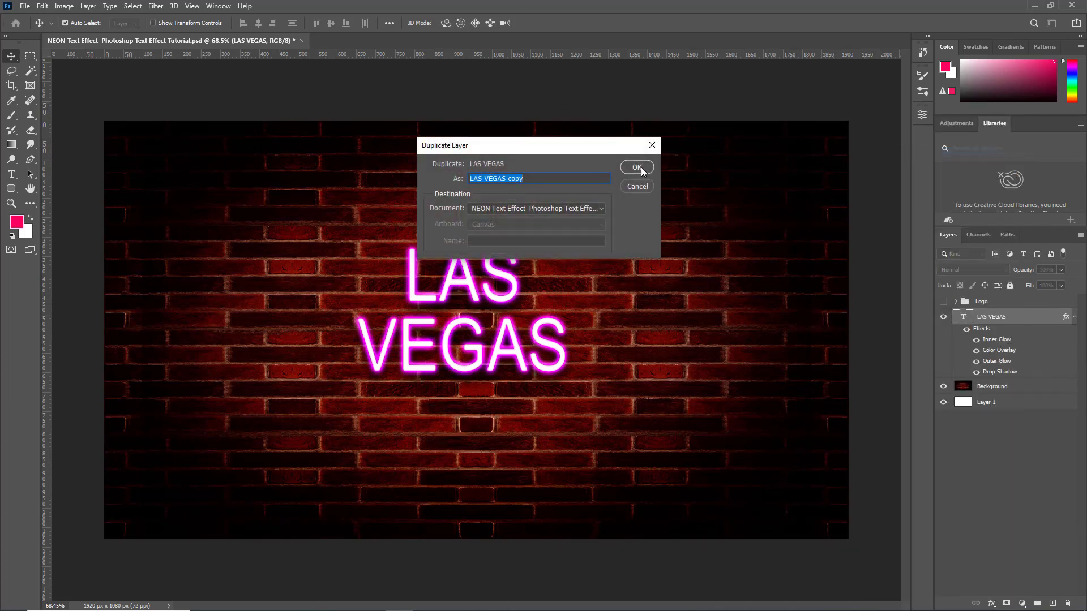
pyautogui.click(637, 167)
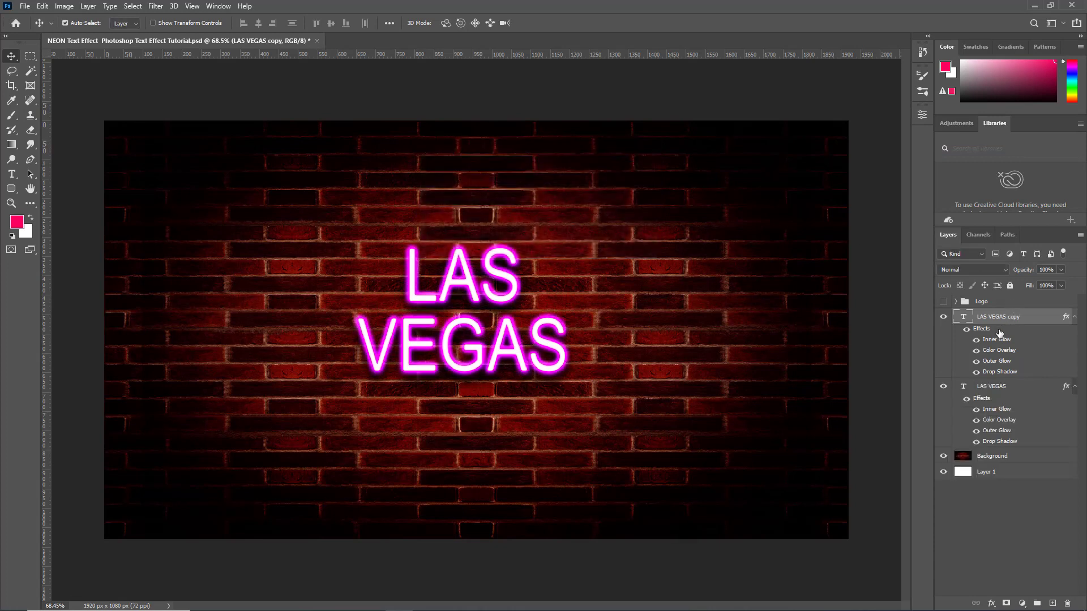
# Turn off the Inner Glow and Color Overlay on the original LAS VEGAS layer.
pyautogui.click(1023, 389)
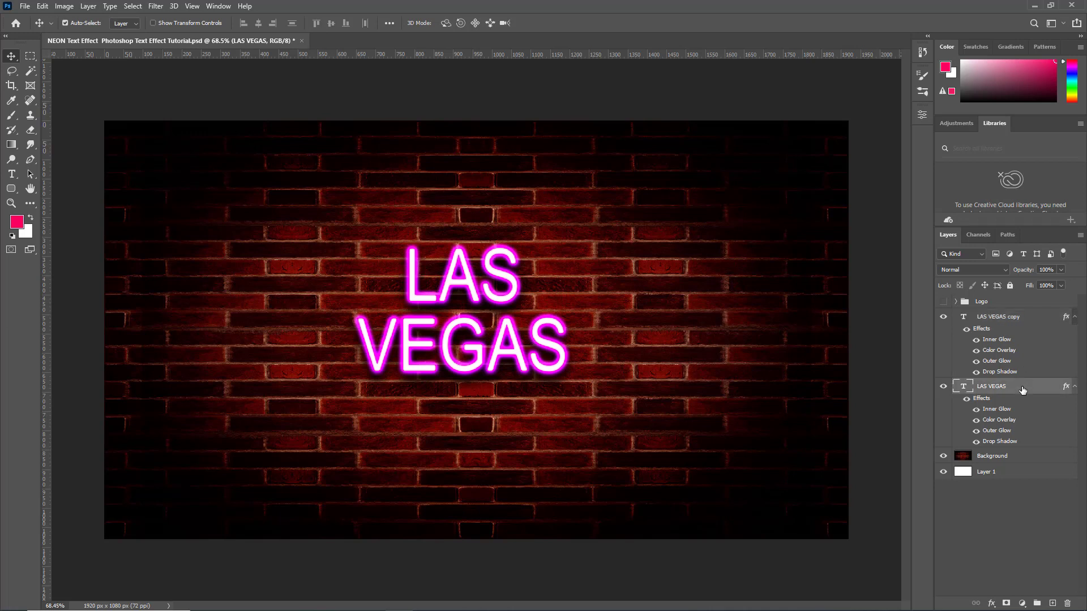
pyautogui.doubleClick(1023, 389)
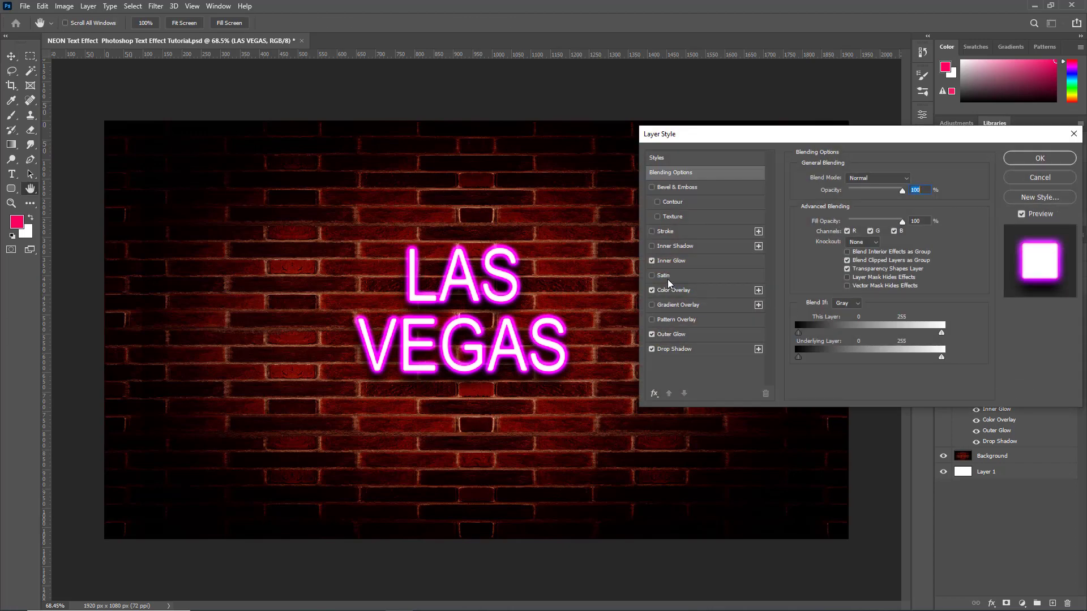
pyautogui.click(652, 261)
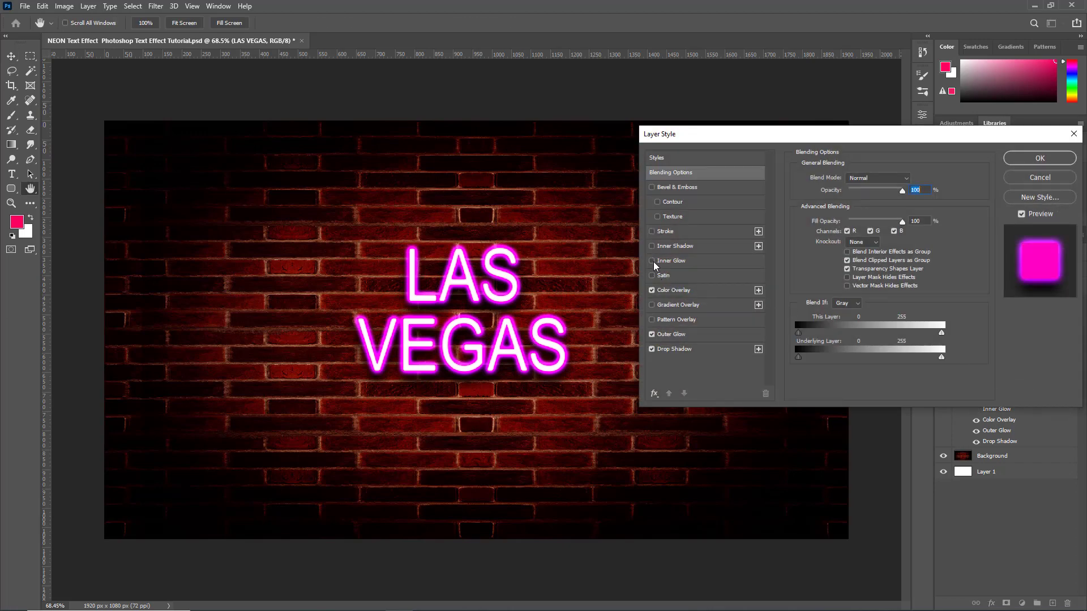
pyautogui.click(652, 290)
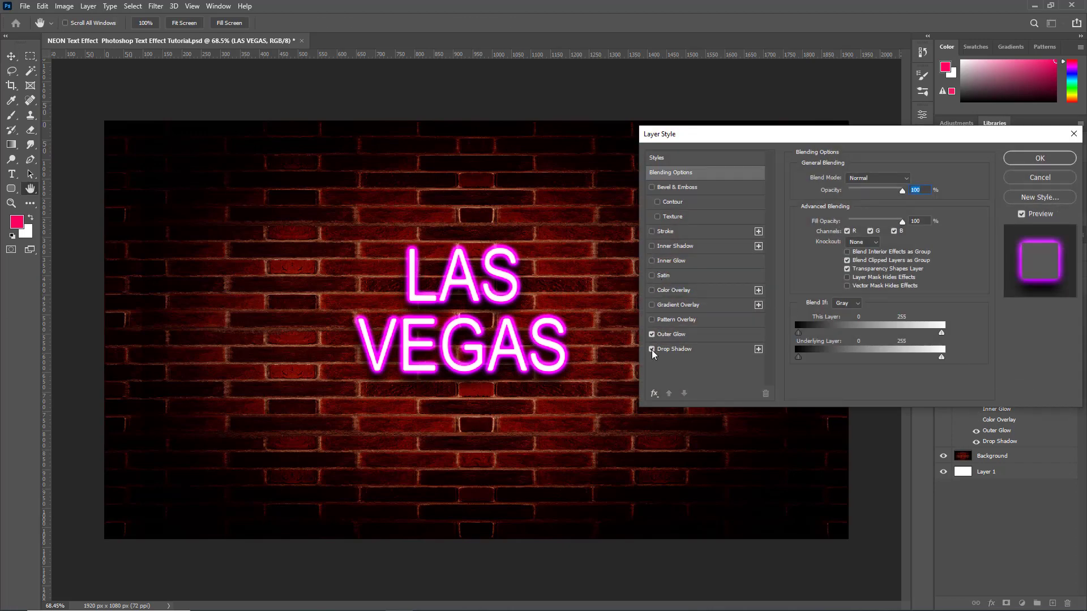
# Set the original layer's Outer Glow size to 120 px, comparing the Precise technique but keeping Softer.
pyautogui.click(718, 335)
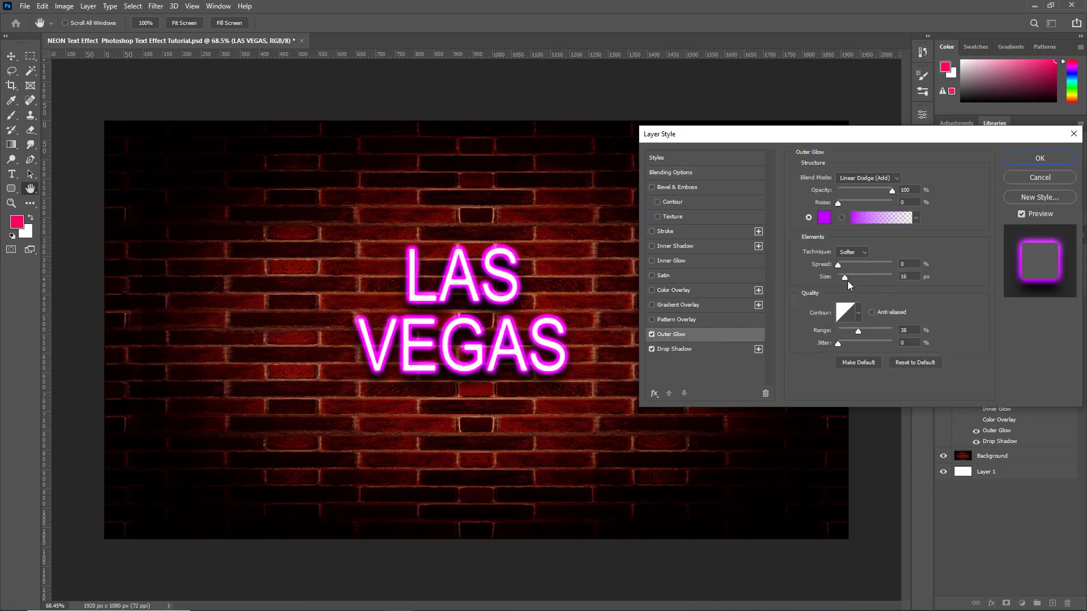
pyautogui.moveTo(846, 277)
pyautogui.mouseDown()
pyautogui.moveTo(861, 278)
pyautogui.moveTo(834, 271)
pyautogui.mouseUp()
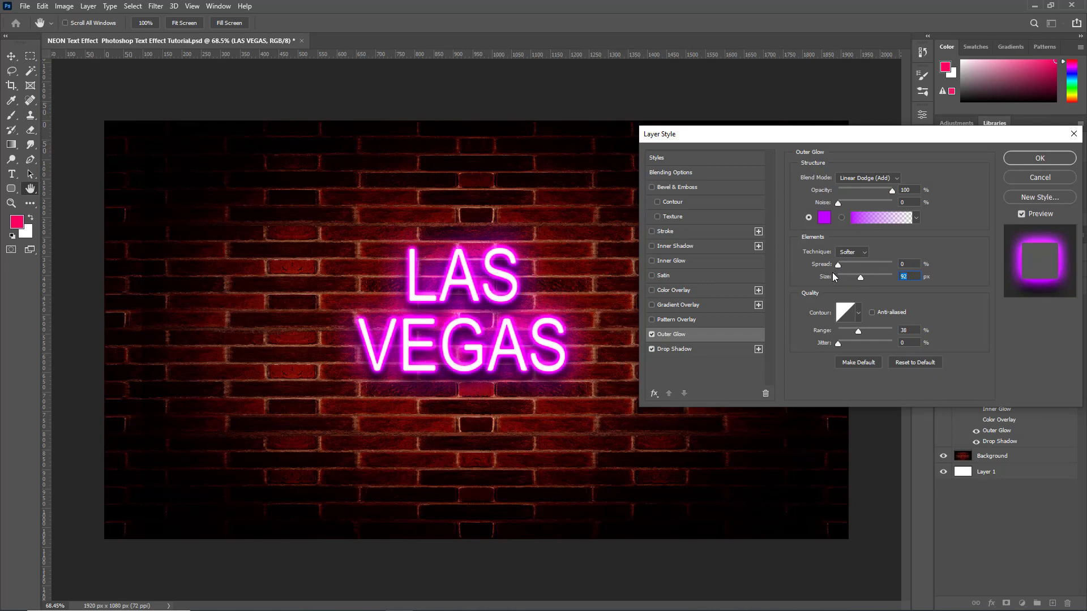
pyautogui.click(861, 254)
pyautogui.click(857, 269)
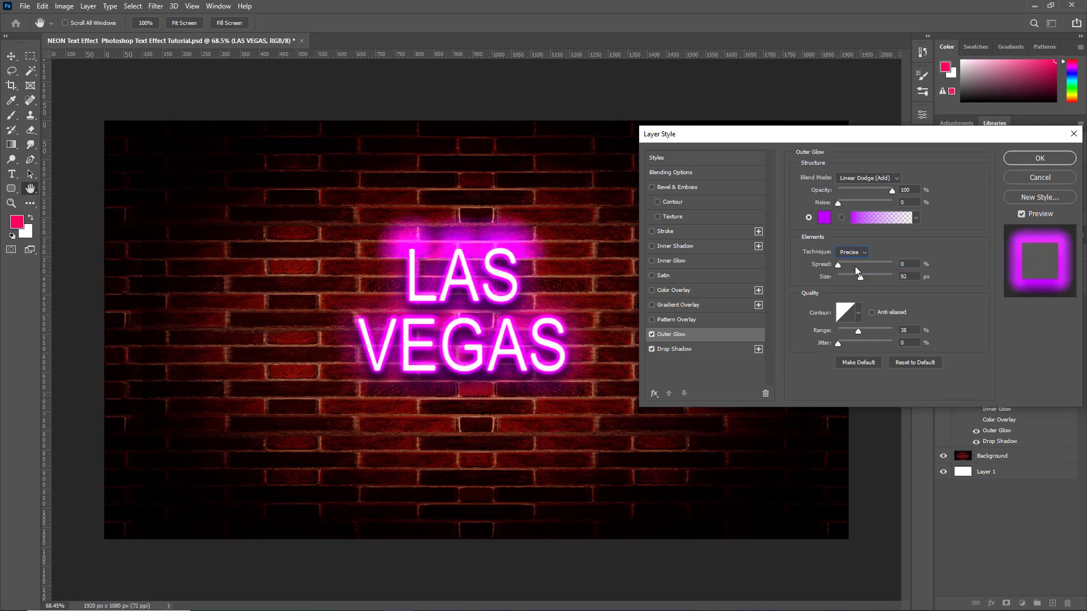
pyautogui.click(858, 253)
pyautogui.click(855, 262)
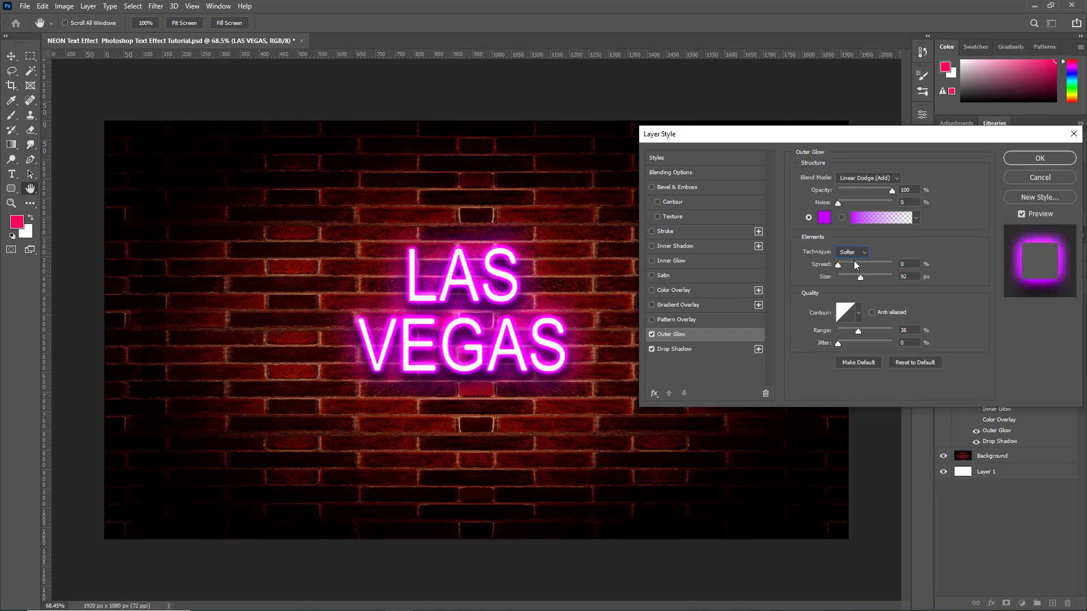
pyautogui.moveTo(862, 280); pyautogui.dragTo(865, 280)
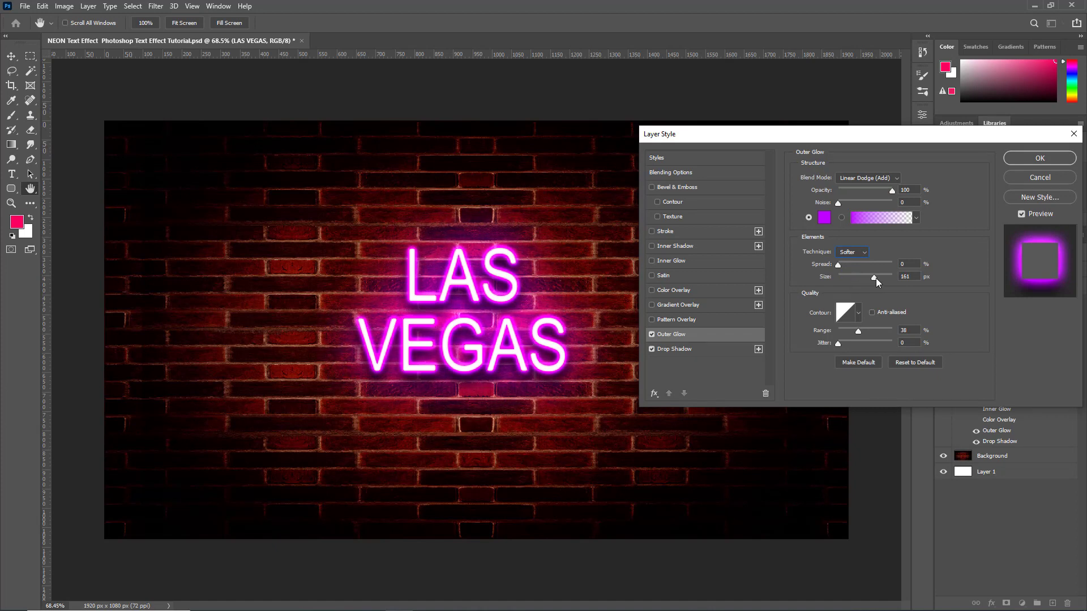
pyautogui.moveTo(877, 278); pyautogui.dragTo(866, 281)
# Turn off the Drop Shadow on the original LAS VEGAS layer and apply the style changes.
pyautogui.click(652, 349)
pyautogui.click(653, 349)
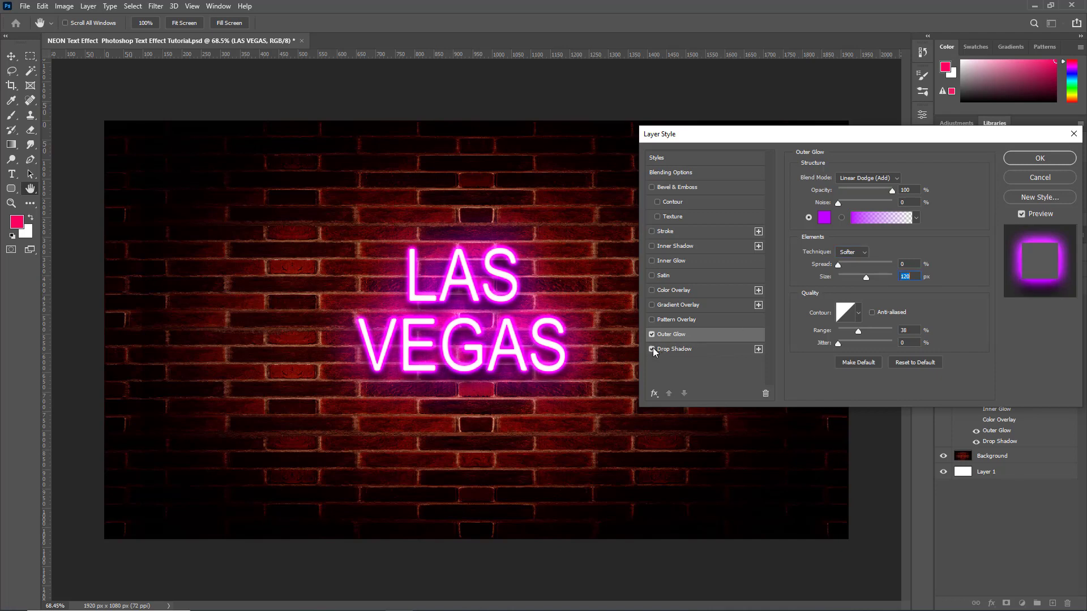
pyautogui.click(653, 349)
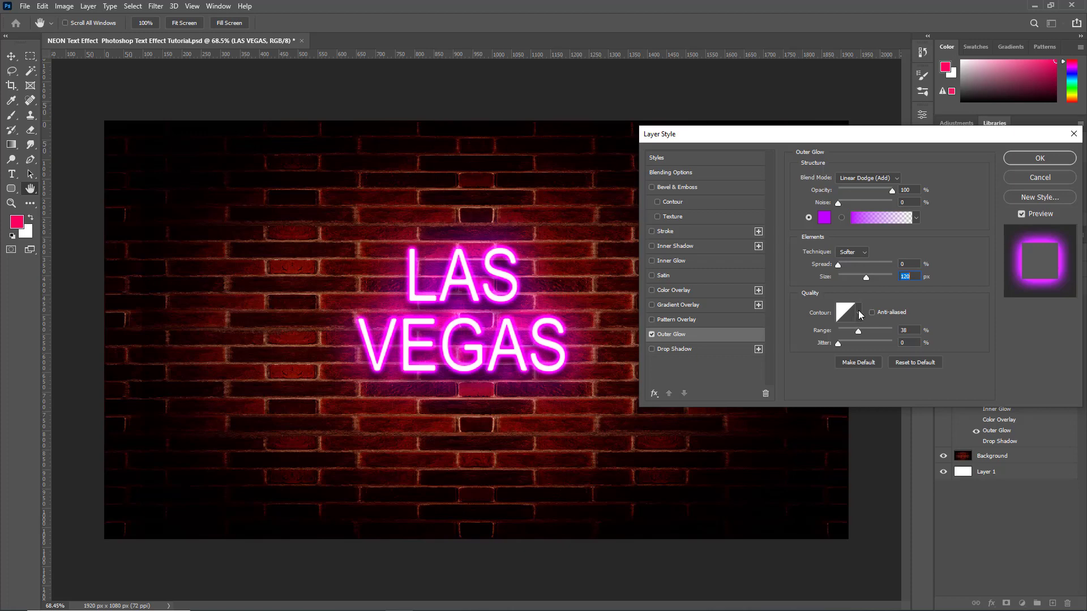
pyautogui.click(1035, 161)
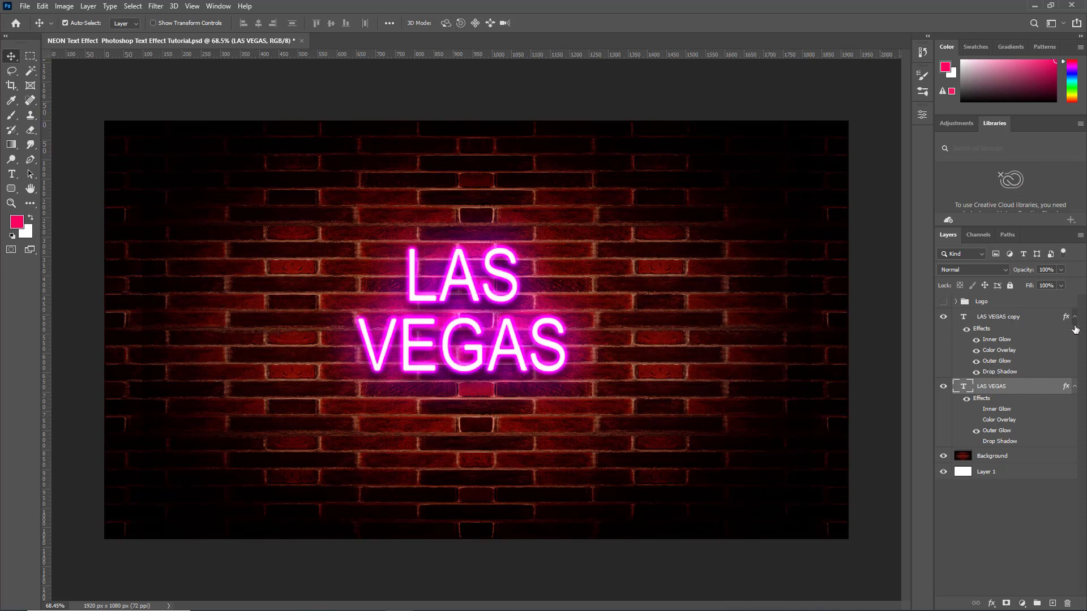
# Collapse both text layers' effect lists and add a new empty layer above LAS VEGAS copy.
pyautogui.click(1075, 324)
pyautogui.click(1075, 333)
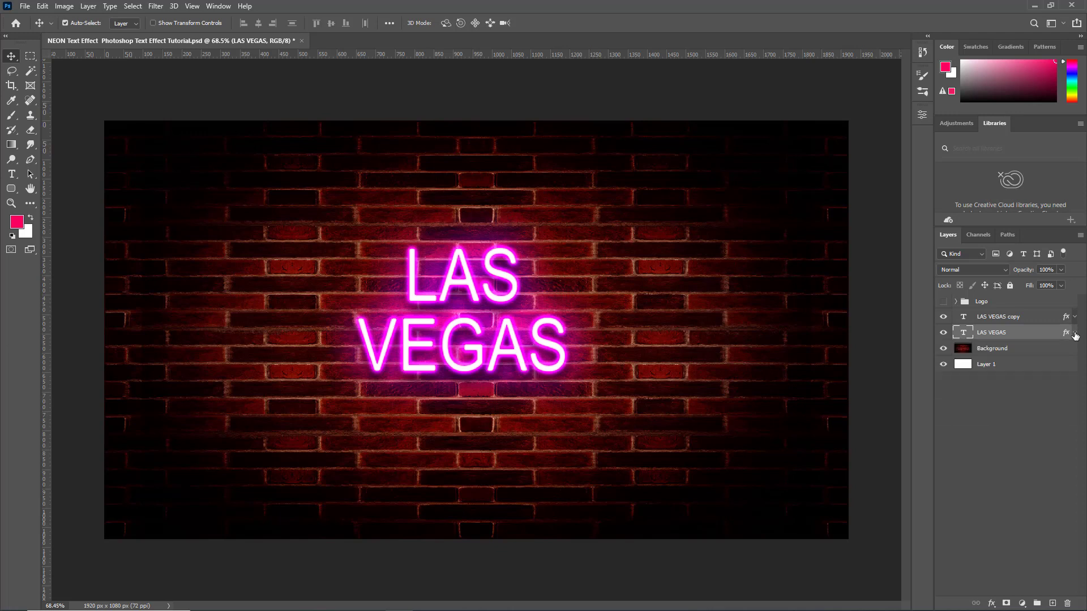
pyautogui.click(1006, 318)
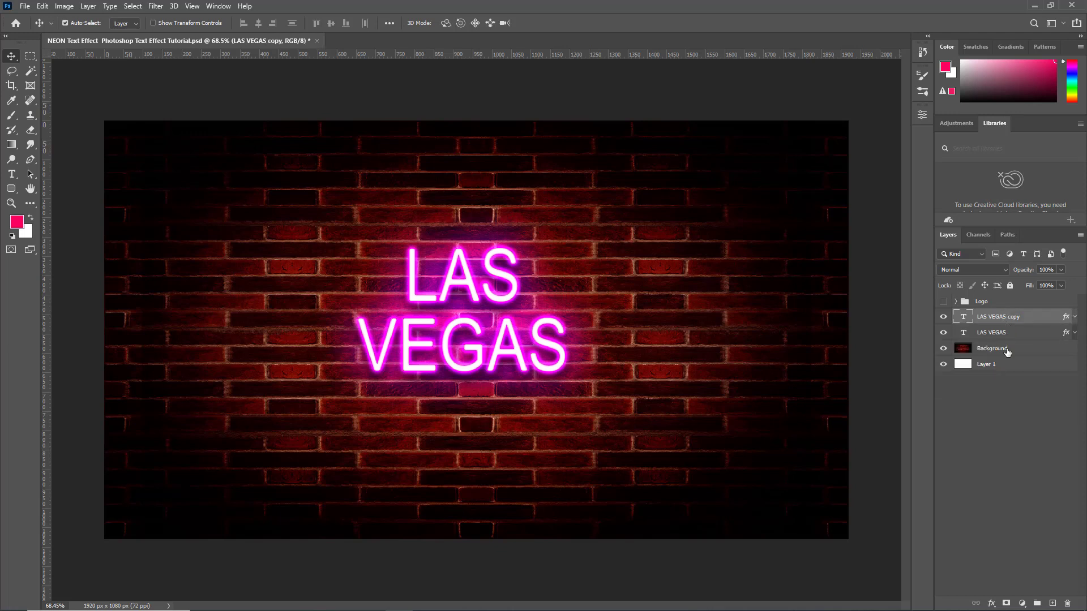
pyautogui.click(1052, 603)
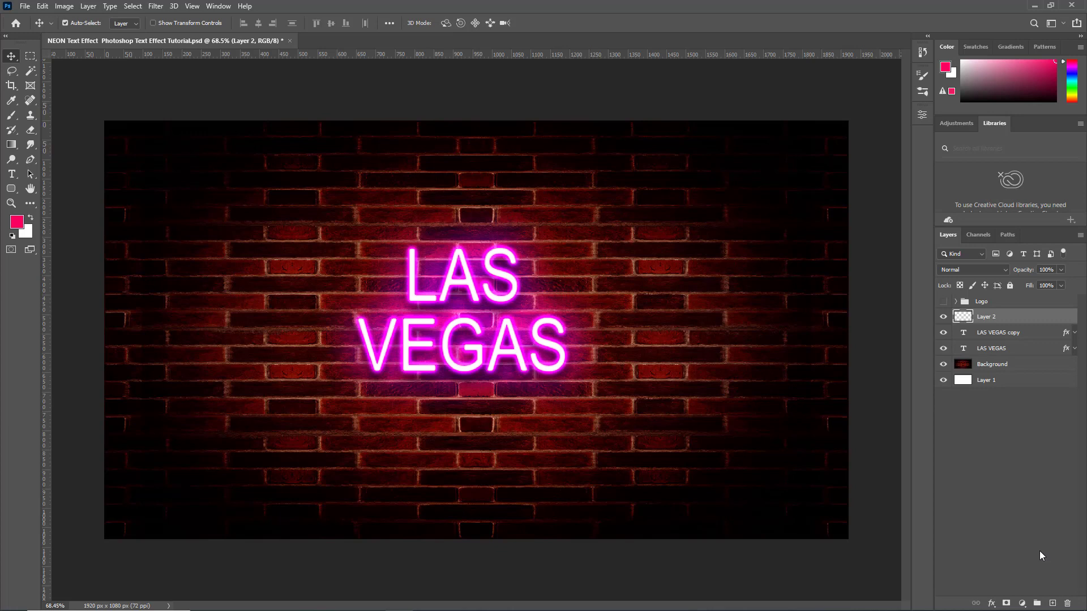
# Create a 600 by 600 px rounded rectangle beside the text with the Rounded Rectangle tool.
pyautogui.click(13, 193)
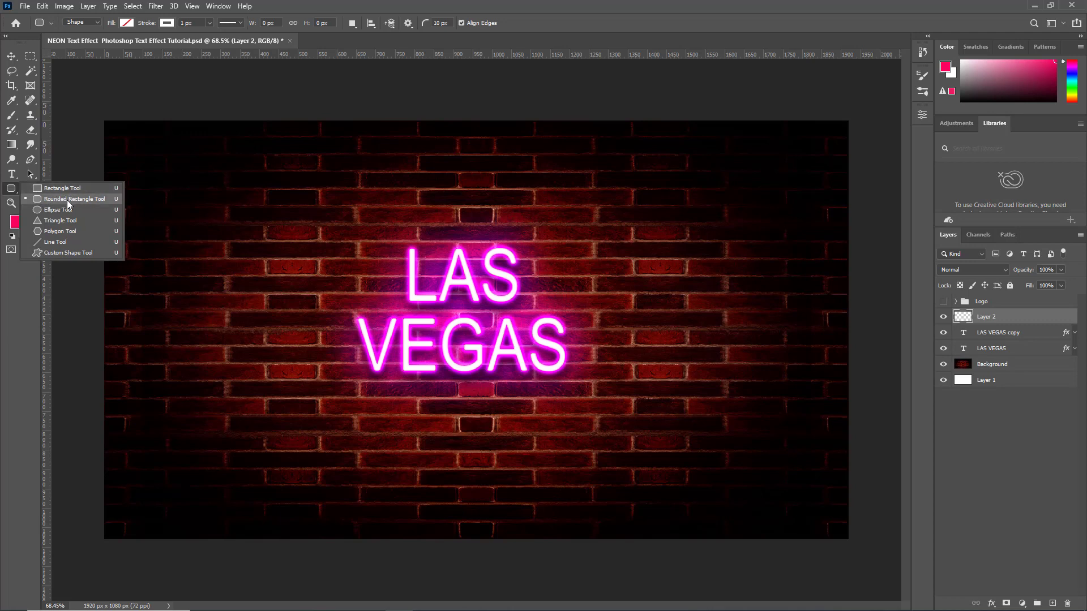
pyautogui.click(67, 199)
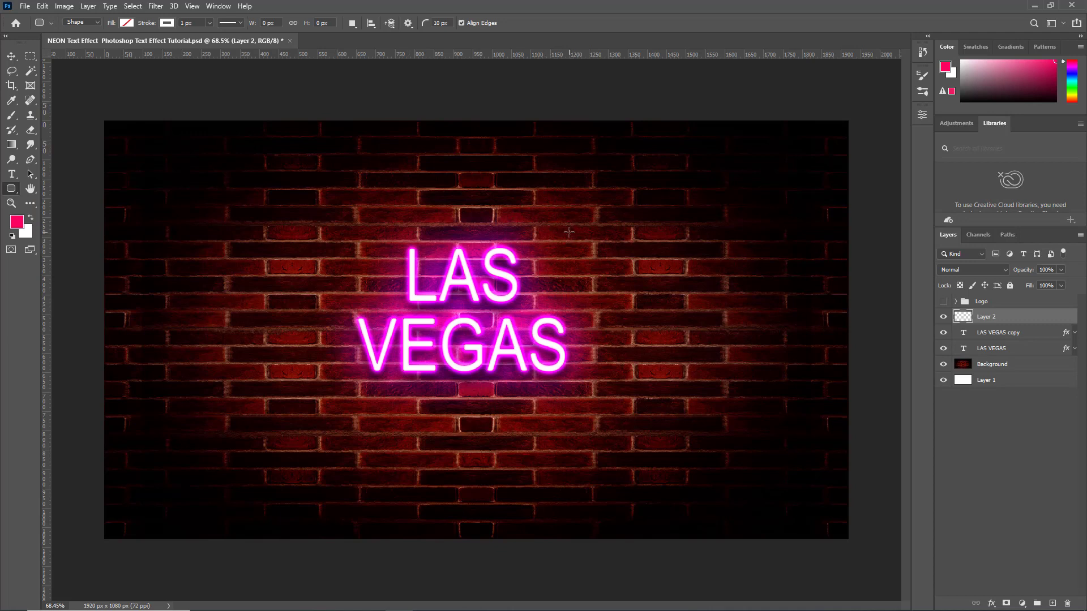
pyautogui.click(569, 232)
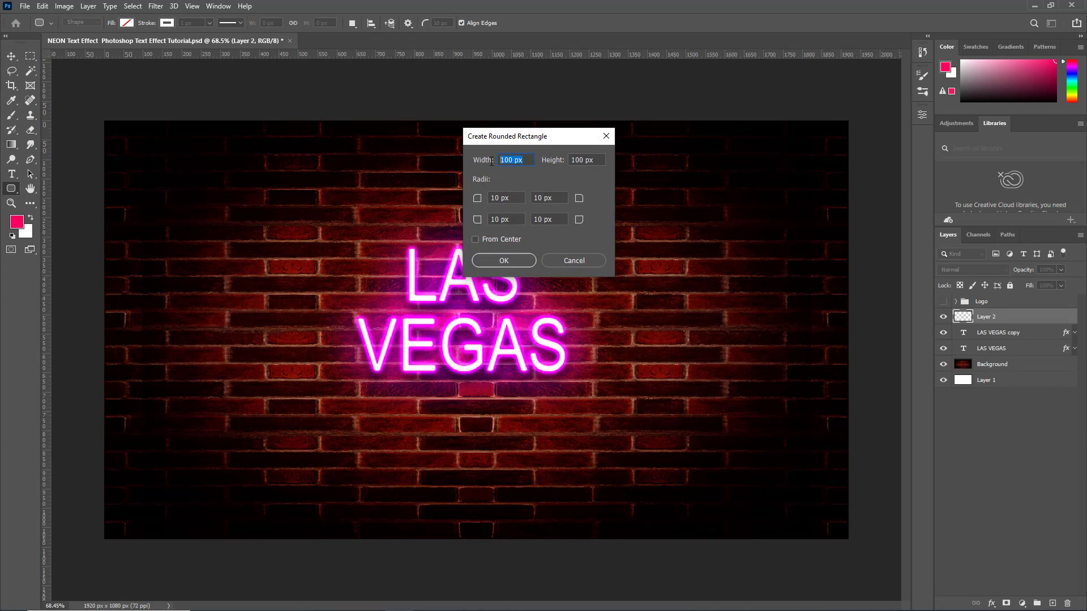
pyautogui.write('600')
pyautogui.press('Tab')
pyautogui.write('600')
pyautogui.click(504, 259)
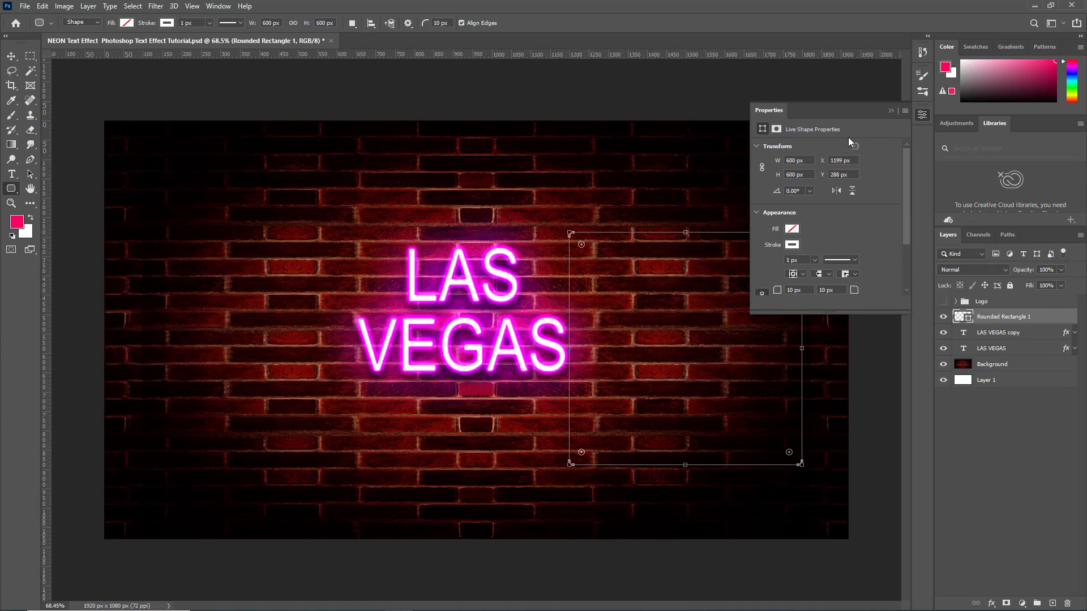
# Collapse the shape properties and increase the rounding of all four corners of the rounded rectangle.
pyautogui.click(890, 111)
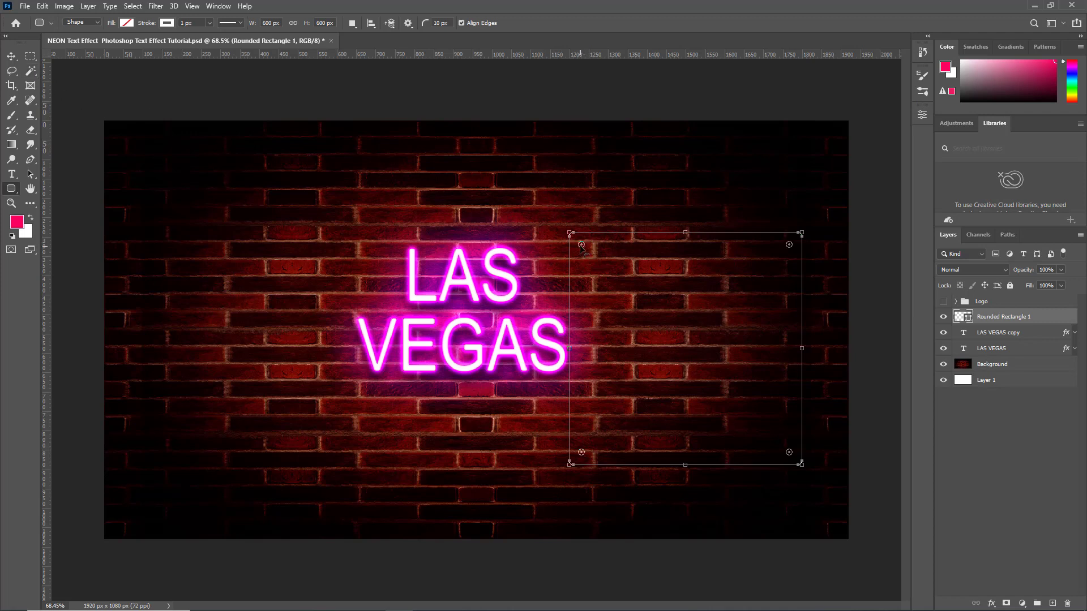
pyautogui.moveTo(583, 246); pyautogui.dragTo(605, 270)
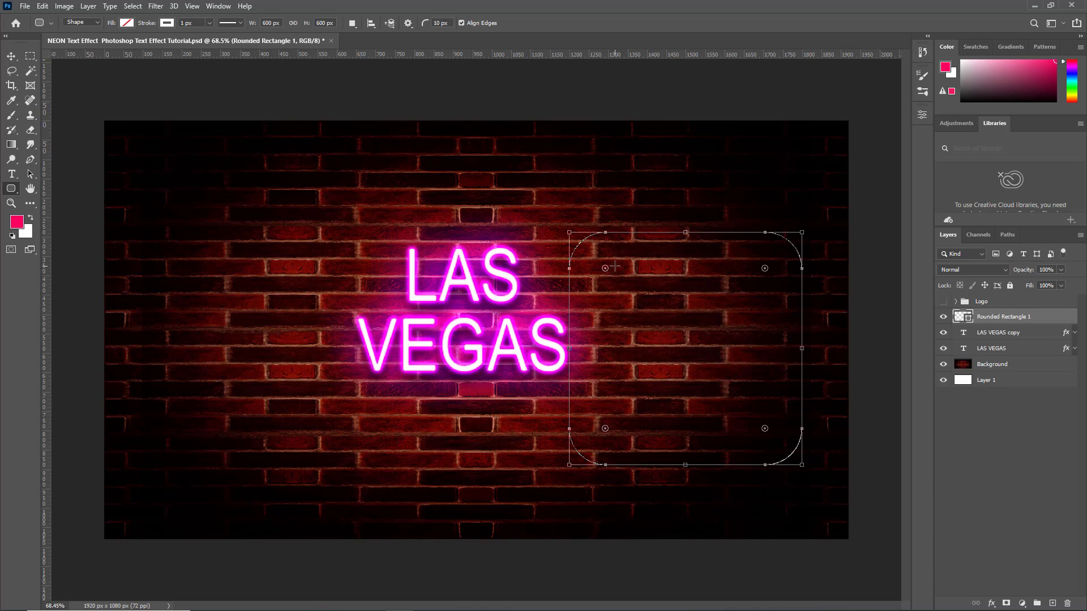
# Rotate the rounded rectangle by 45° in its live shape properties and collapse the properties.
pyautogui.click(922, 116)
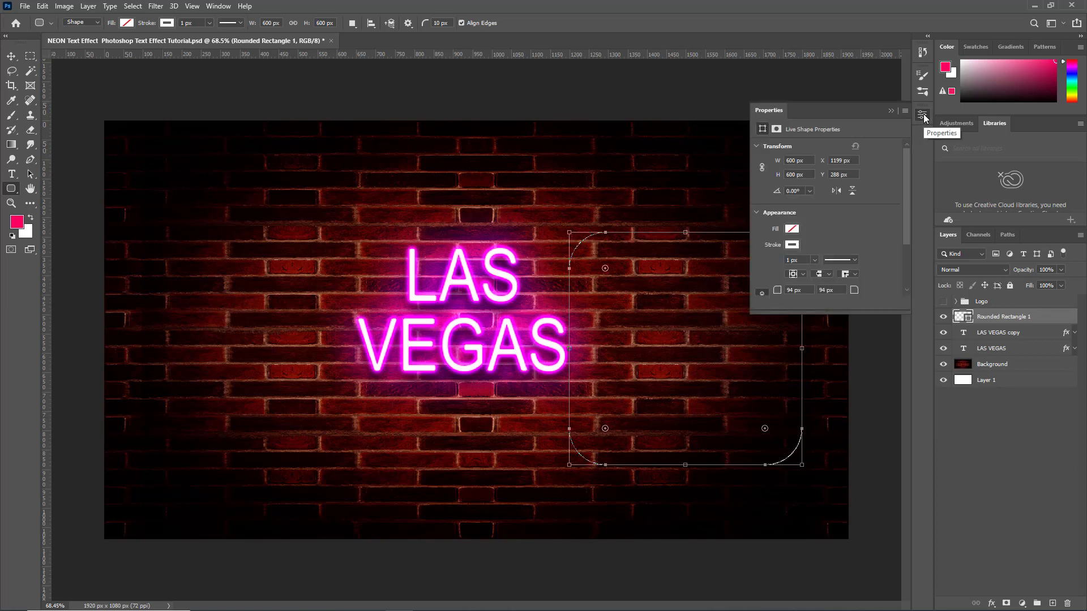
pyautogui.click(804, 190)
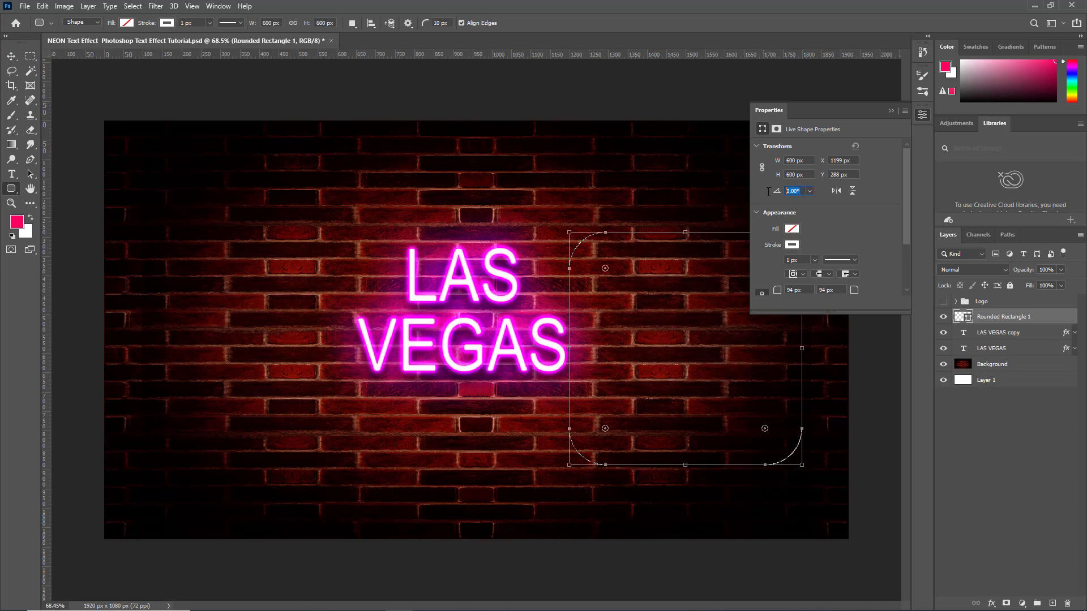
pyautogui.click(810, 191)
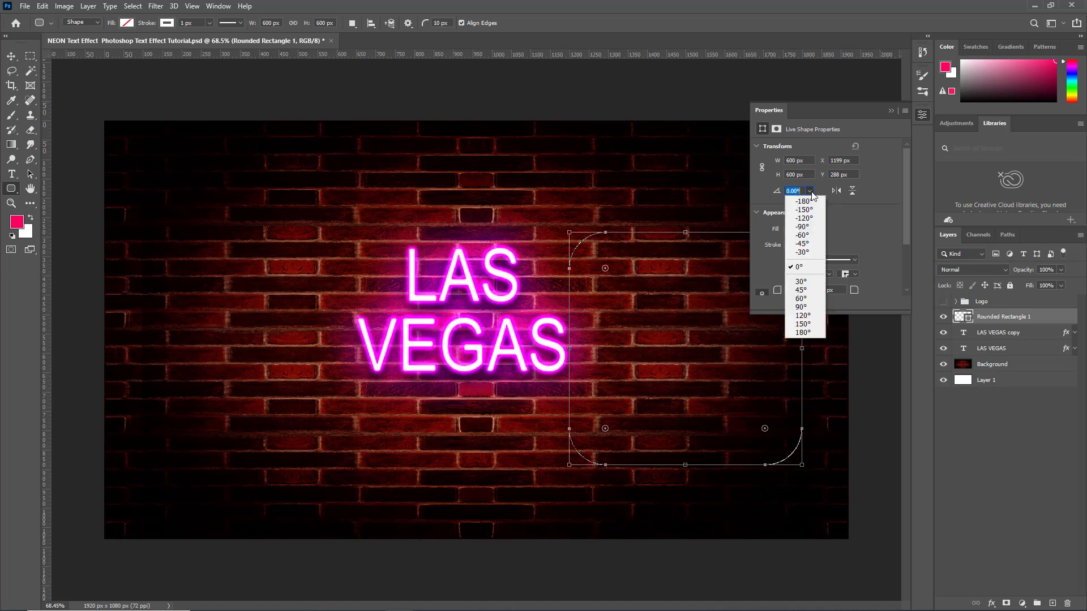
pyautogui.click(801, 289)
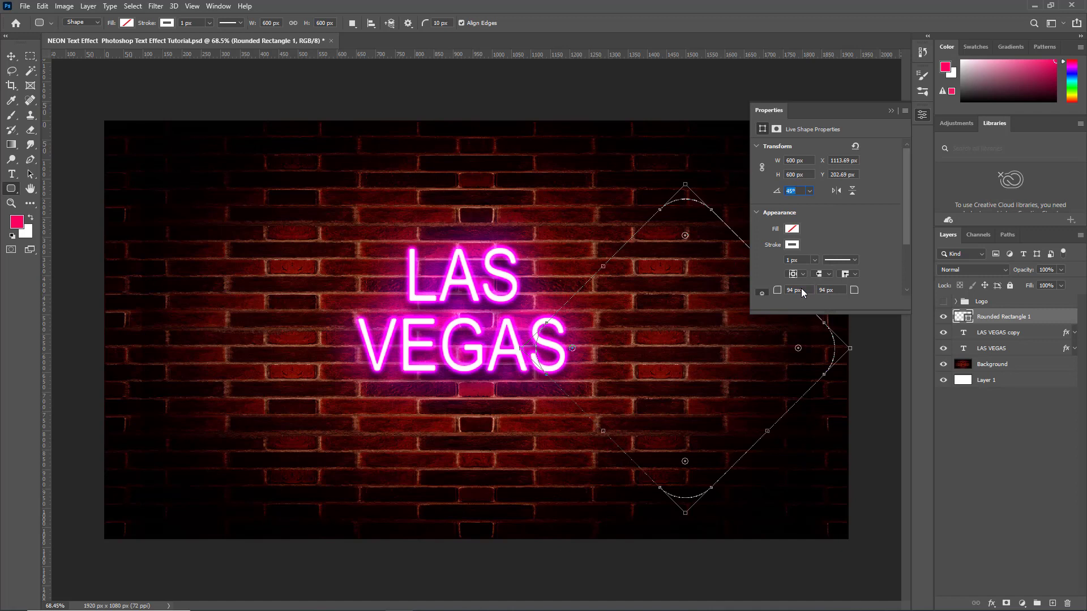
pyautogui.click(891, 111)
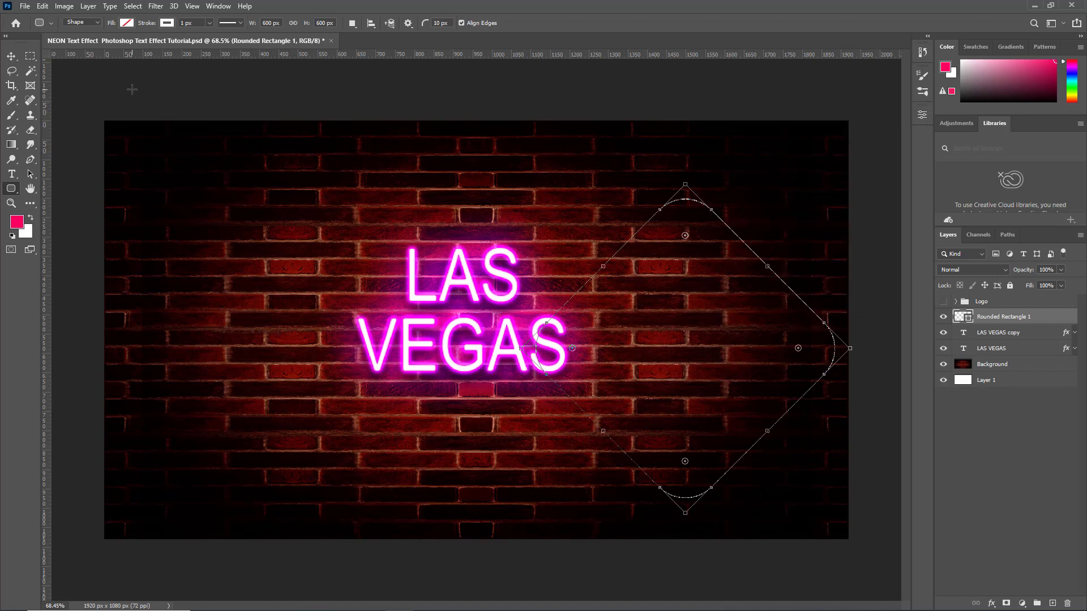
# Start a free transform of the rotated rounded rectangle and move it so it surrounds the LAS VEGAS text.
pyautogui.click(11, 57)
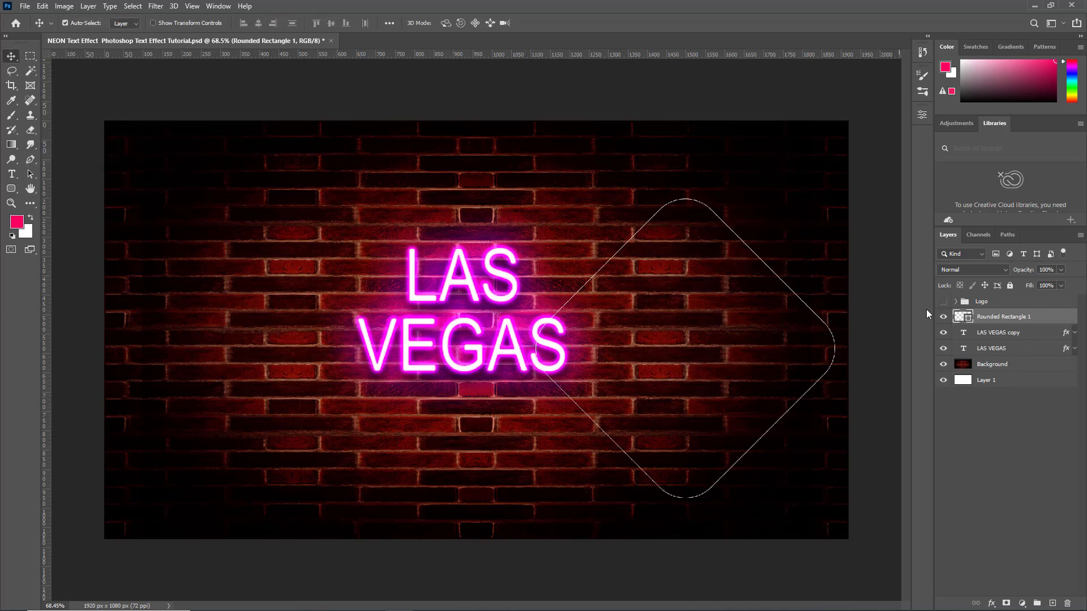
pyautogui.click(944, 317)
pyautogui.click(944, 319)
pyautogui.hotkey('ctrl', 't')
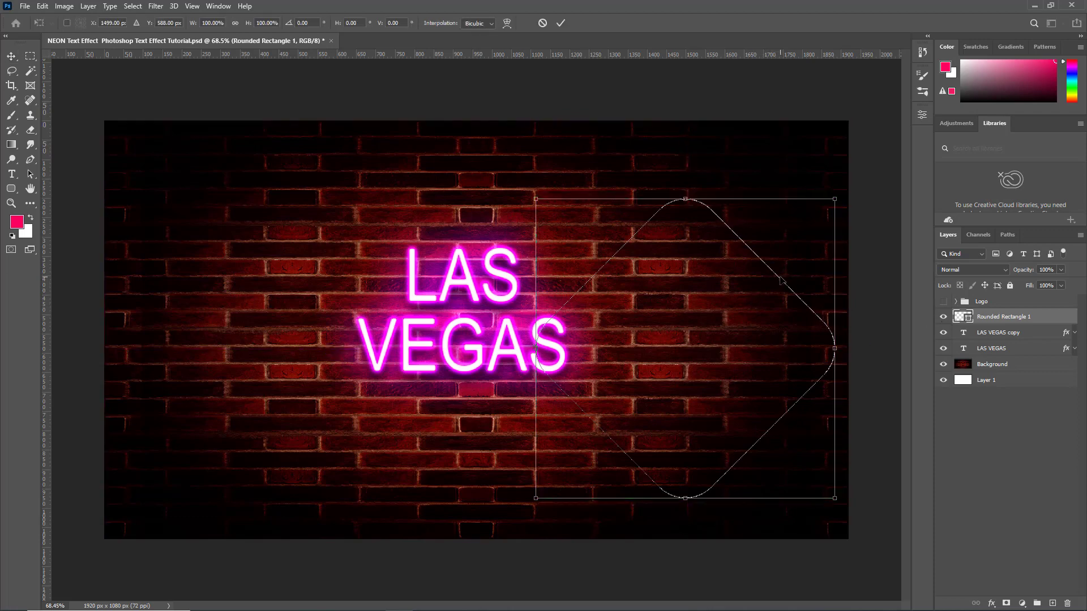
pyautogui.moveTo(744, 271); pyautogui.dragTo(565, 250)
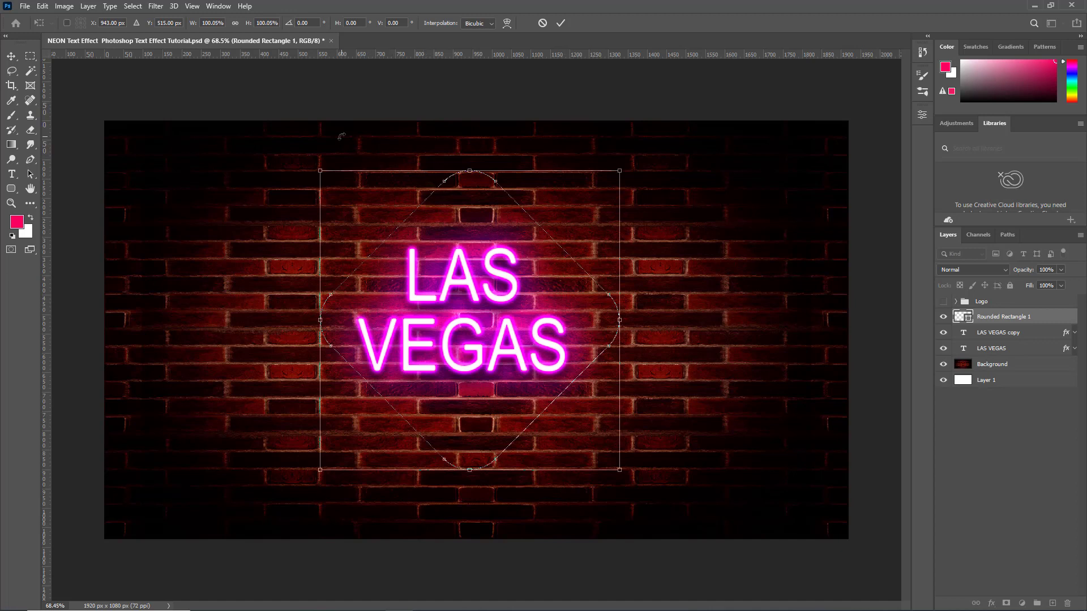
# Scale the diamond-shaped frame proportionally to 120% and apply the transform.
pyautogui.click(260, 23)
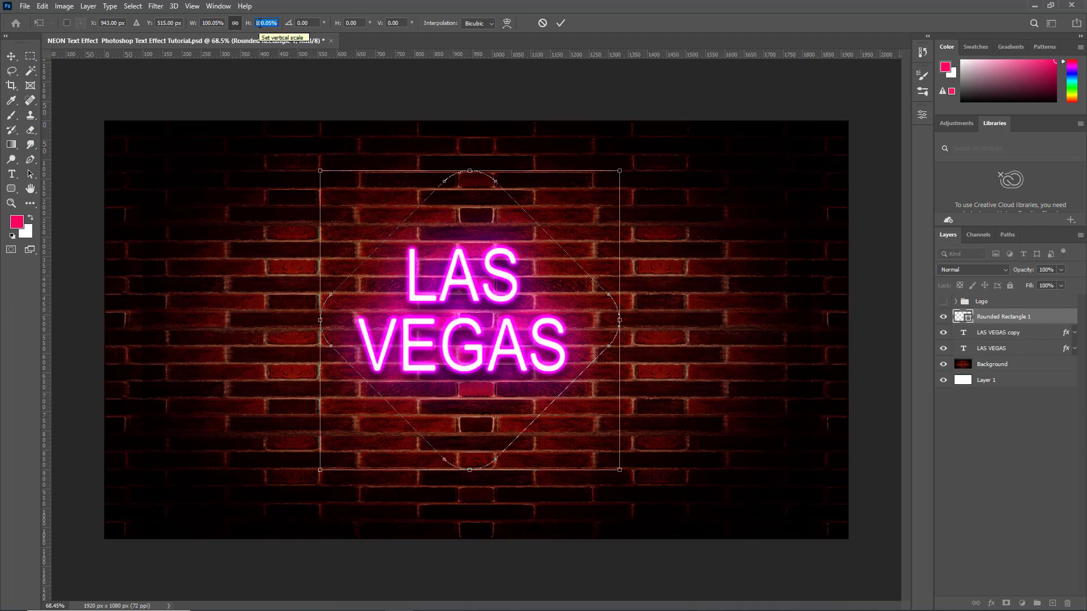
pyautogui.press('Up')
pyautogui.press('Up')
pyautogui.press('Up')
pyautogui.press('Up')
pyautogui.press('Up')
pyautogui.press('Up')
pyautogui.press('Up')
pyautogui.press('Up')
pyautogui.press('Up')
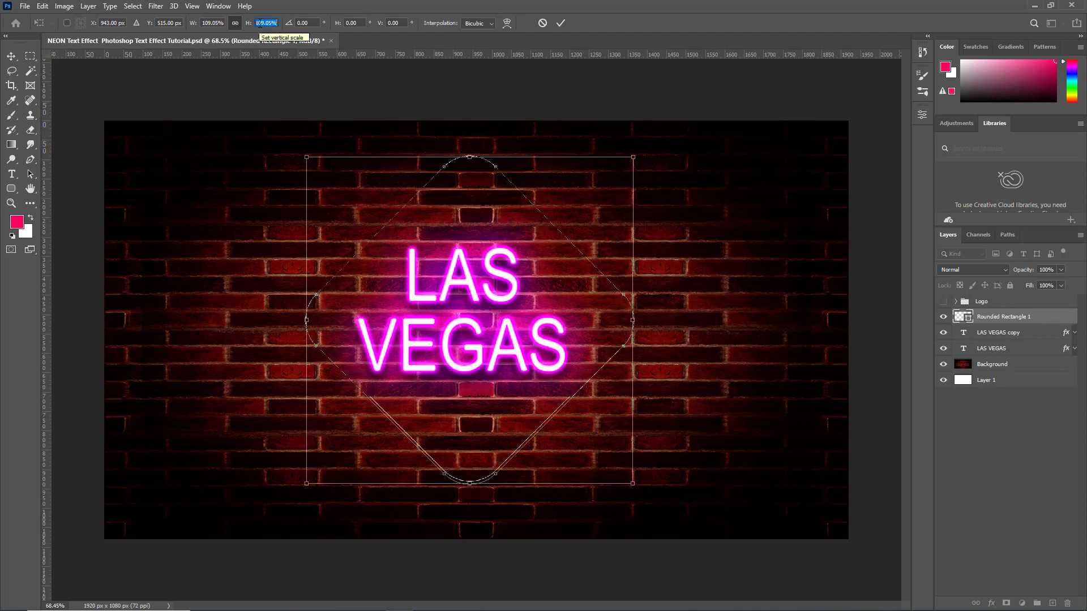
pyautogui.press('Up')
pyautogui.press('Up')
pyautogui.press('Up')
pyautogui.press('Up')
pyautogui.press('Up')
pyautogui.press('Up')
pyautogui.press('Up')
pyautogui.press('Up')
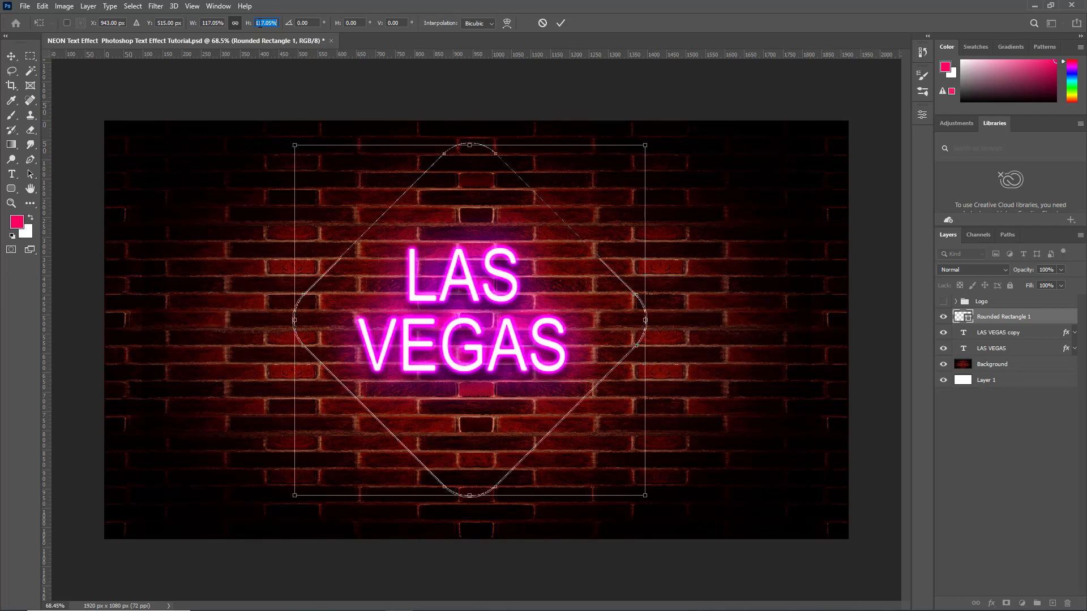
pyautogui.press('Up')
pyautogui.press('Up')
pyautogui.press('Up')
pyautogui.press('Up')
pyautogui.press('Up')
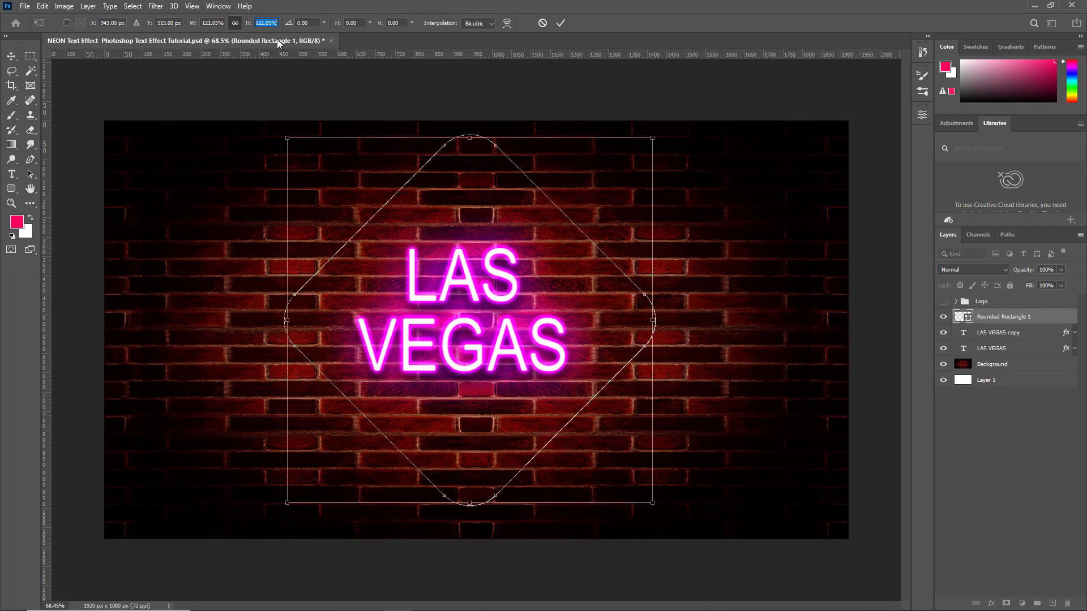
pyautogui.write('120')
pyautogui.press('Return')
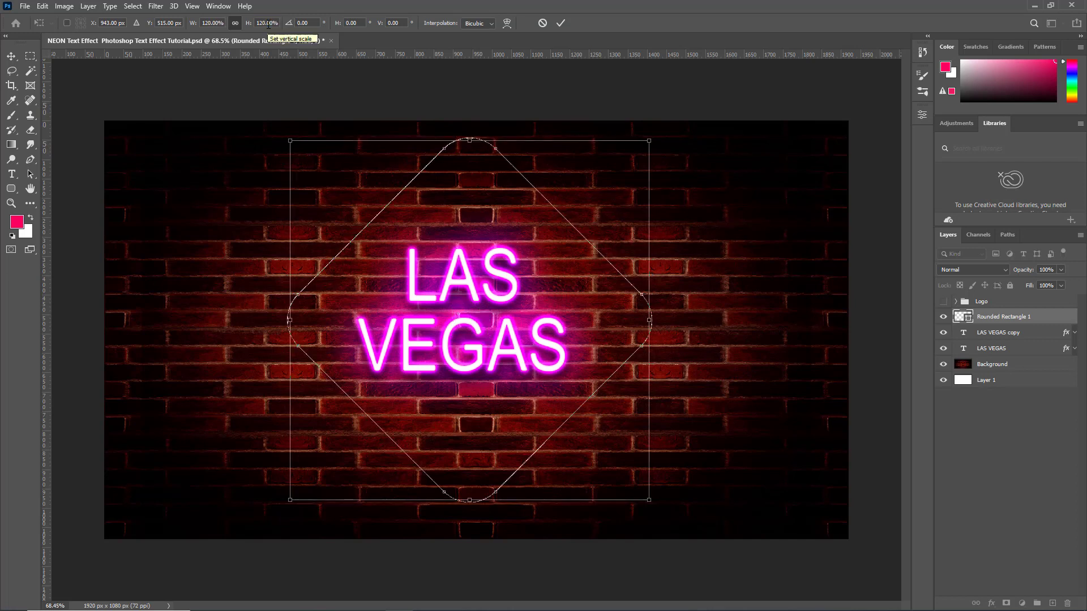
pyautogui.click(562, 23)
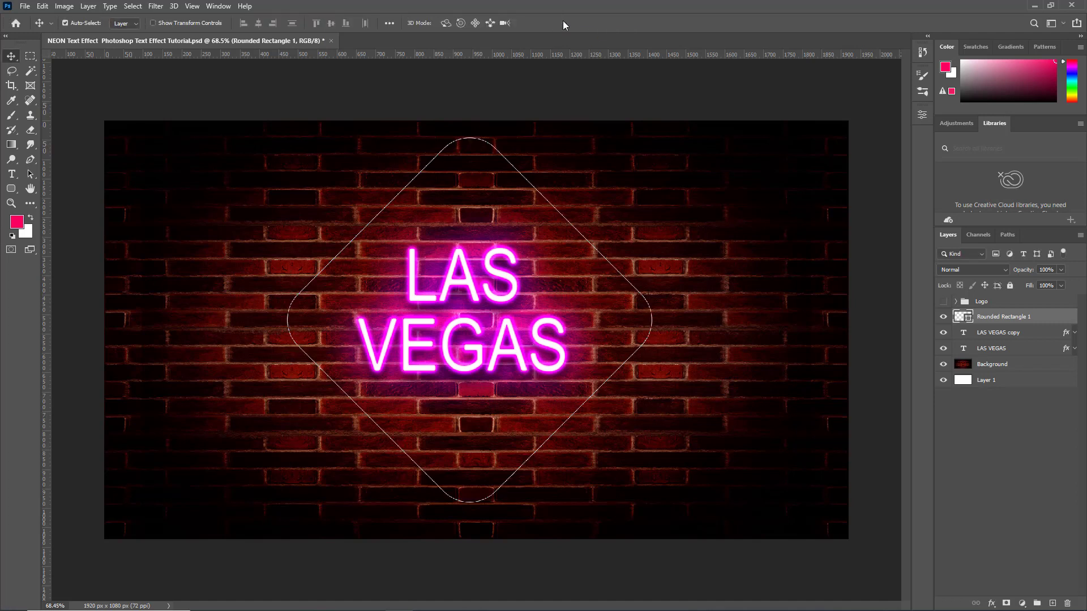
# Unlink the frame's width and height, flatten it to about 82% of its height around the text, and apply the transform.
pyautogui.press('ctrl')
pyautogui.hotkey('ctrl', 't')
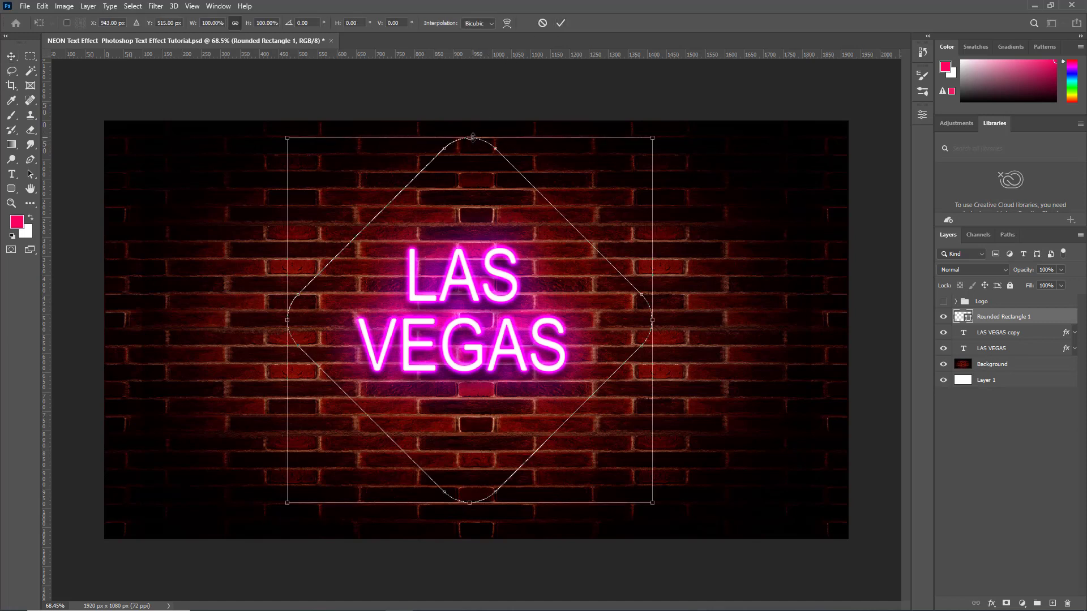
pyautogui.click(235, 26)
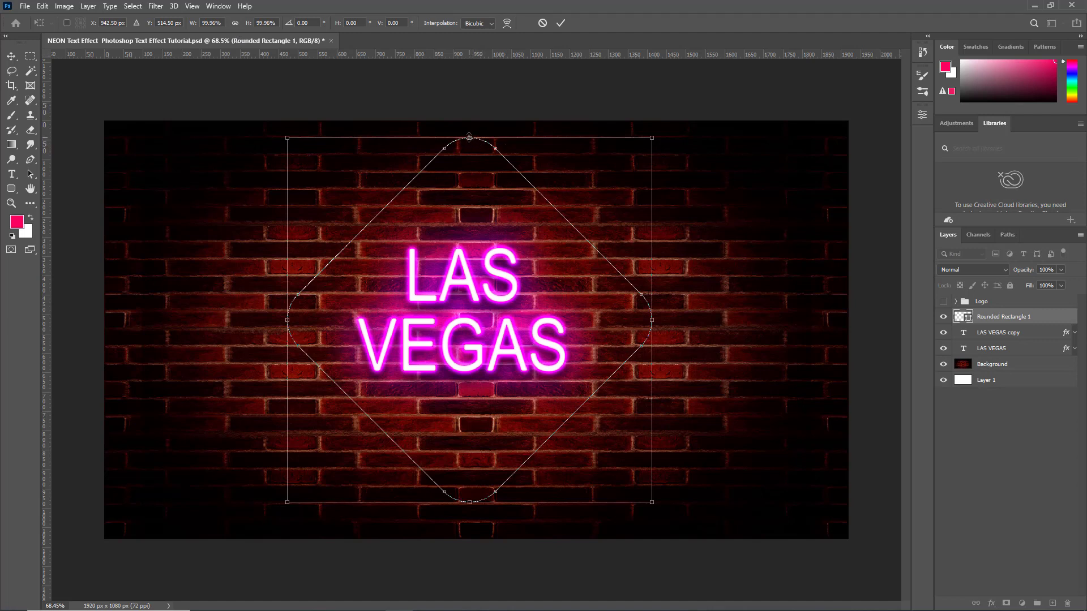
pyautogui.moveTo(471, 137); pyautogui.dragTo(480, 166)
pyautogui.moveTo(479, 165); pyautogui.dragTo(477, 175)
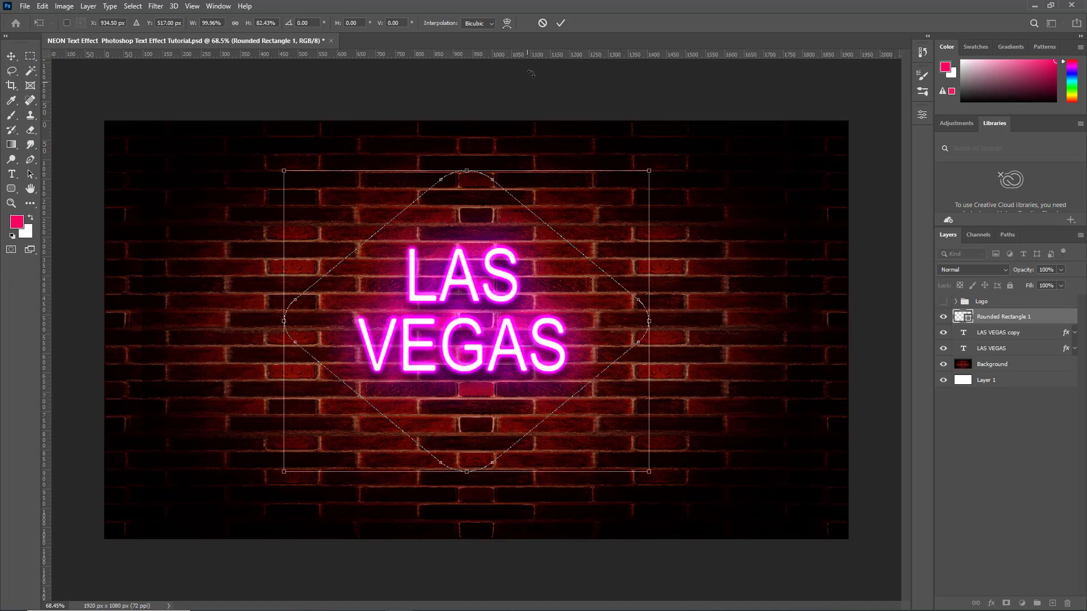
pyautogui.click(561, 23)
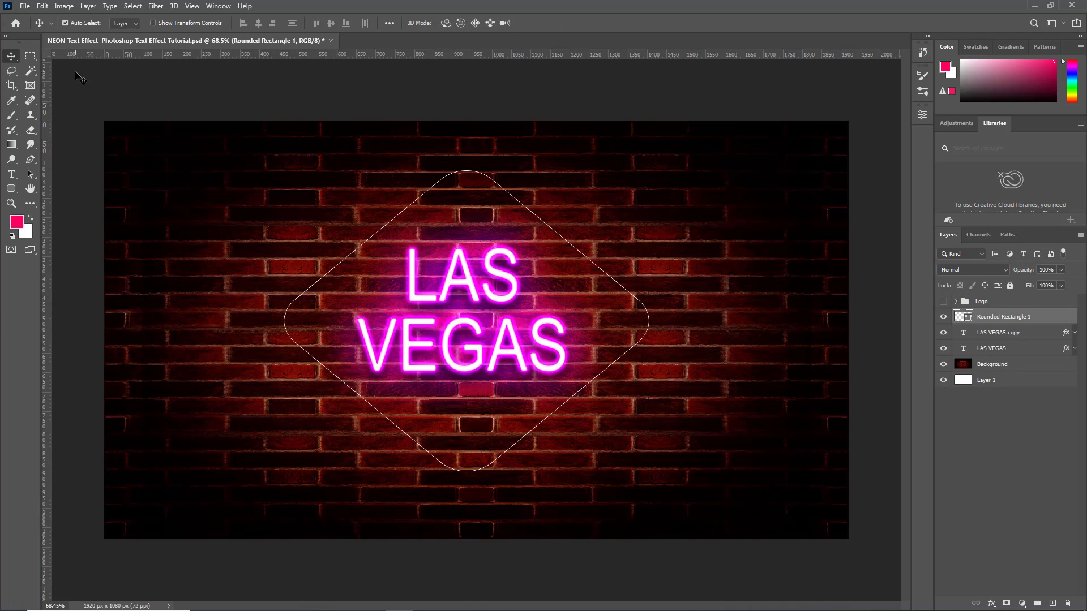
pyautogui.click(30, 56)
pyautogui.moveTo(102, 85); pyautogui.dragTo(870, 545)
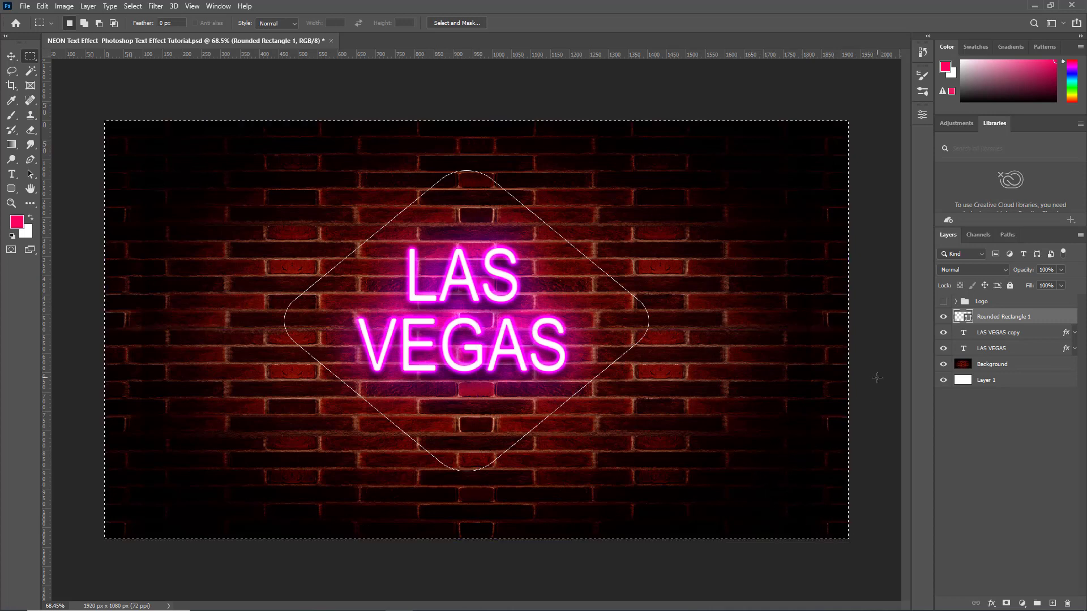
pyautogui.click(943, 318)
pyautogui.click(943, 318)
pyautogui.click(11, 56)
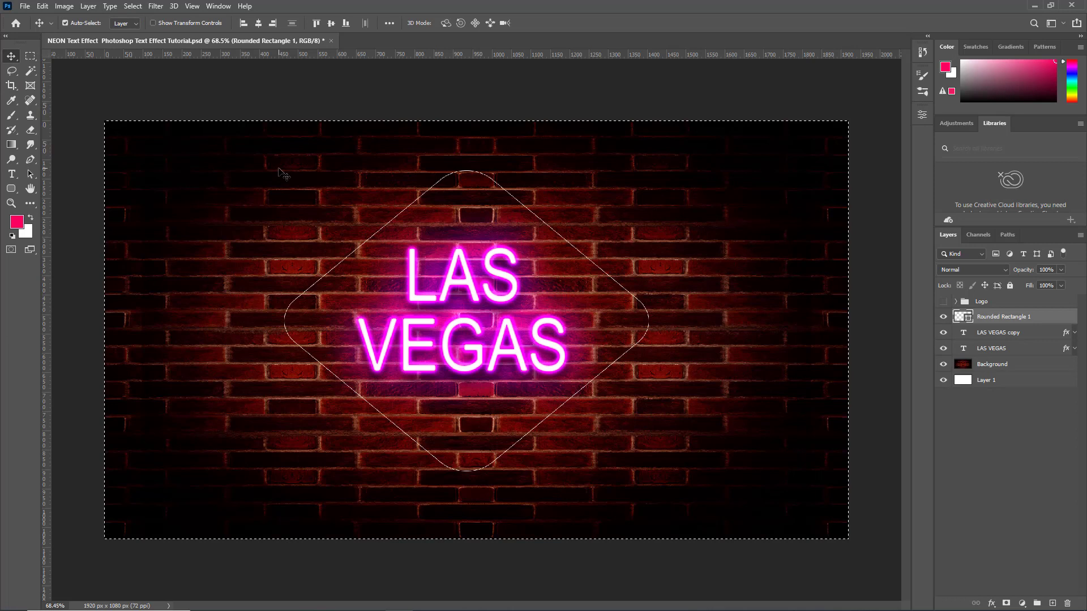
pyautogui.hotkey('ctrl', 'd')
# Set the frame's white stroke width to 9 px and deselect the shape layer.
pyautogui.click(12, 190)
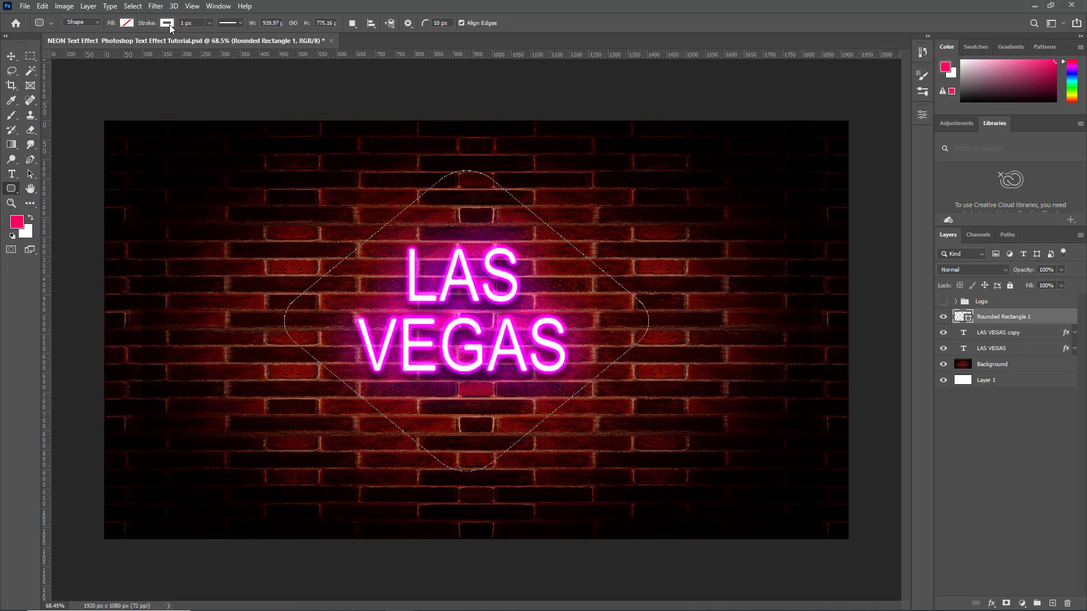
pyautogui.click(130, 25)
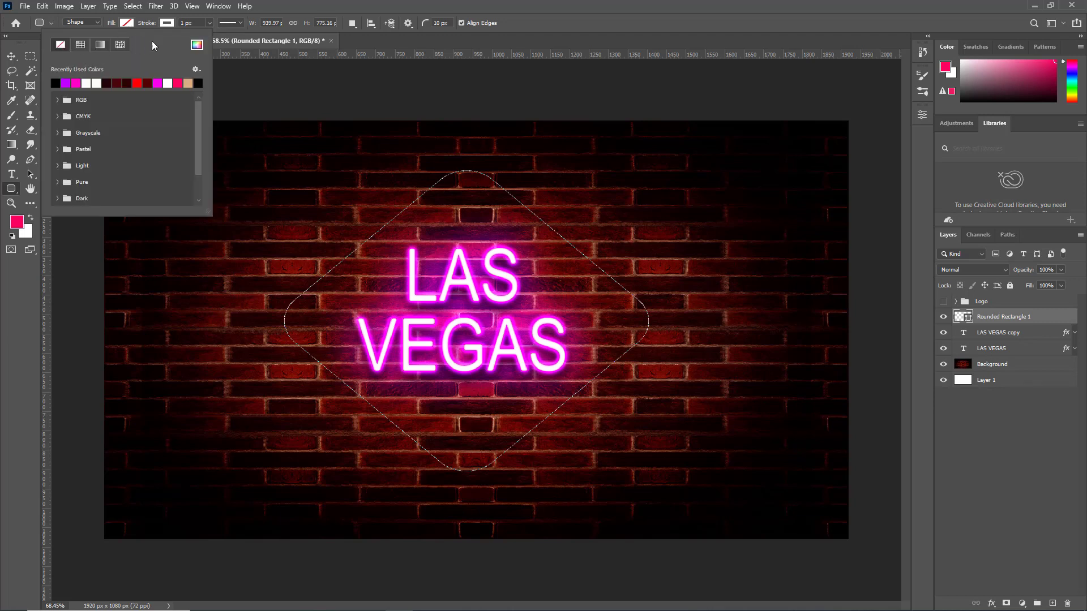
pyautogui.click(210, 23)
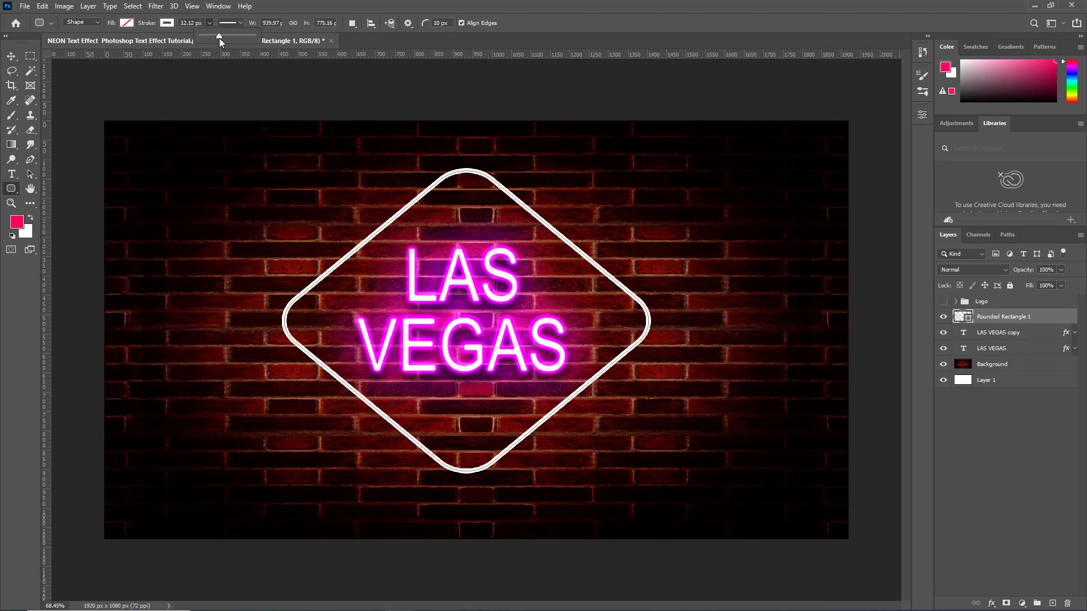
pyautogui.click(192, 23)
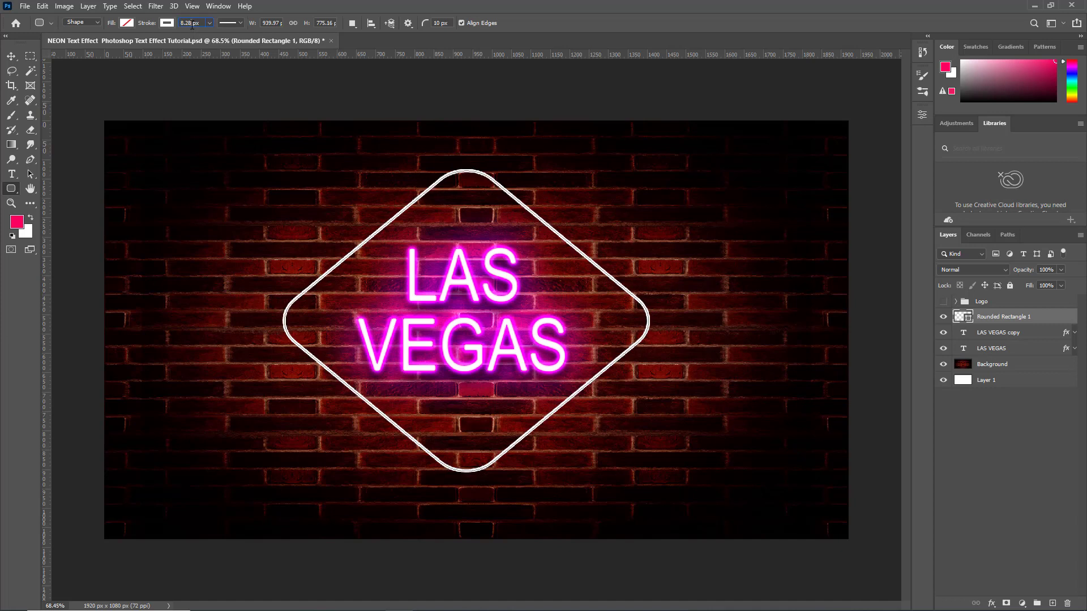
pyautogui.doubleClick(192, 23)
pyautogui.write('9')
pyautogui.press('Return')
pyautogui.click(12, 56)
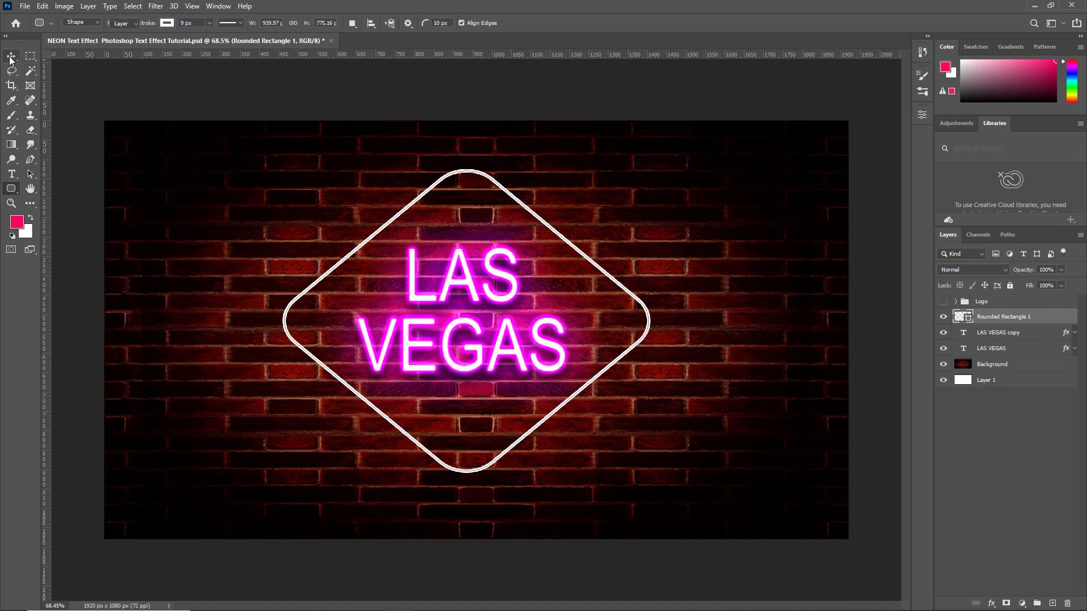
pyautogui.click(480, 100)
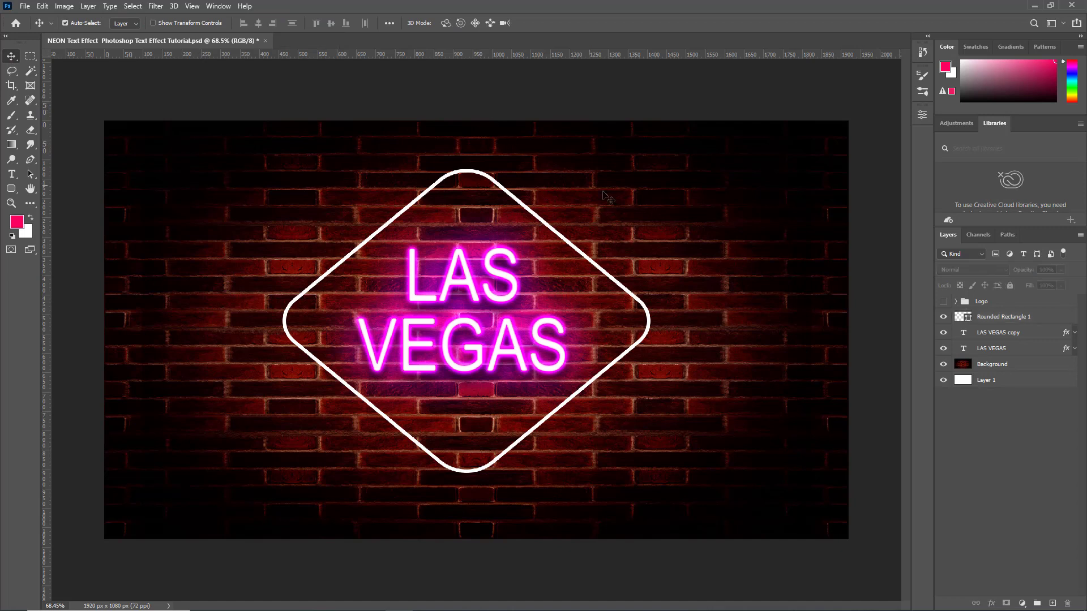
# Copy the layer style of the LAS VEGAS copy layer and paste it onto the Rounded Rectangle 1 layer.
pyautogui.click(1038, 318)
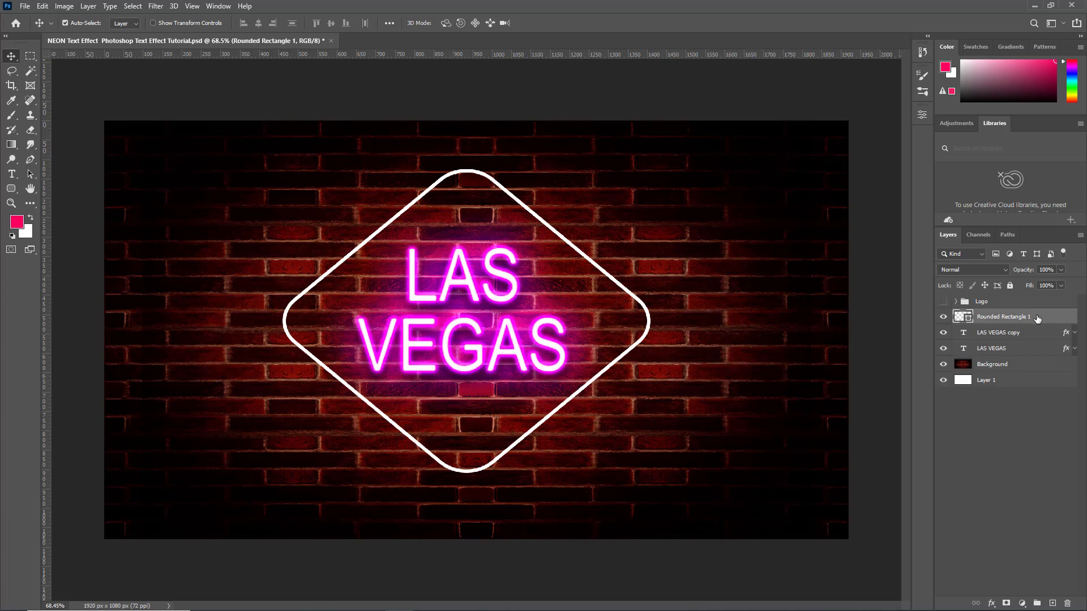
pyautogui.click(1032, 337)
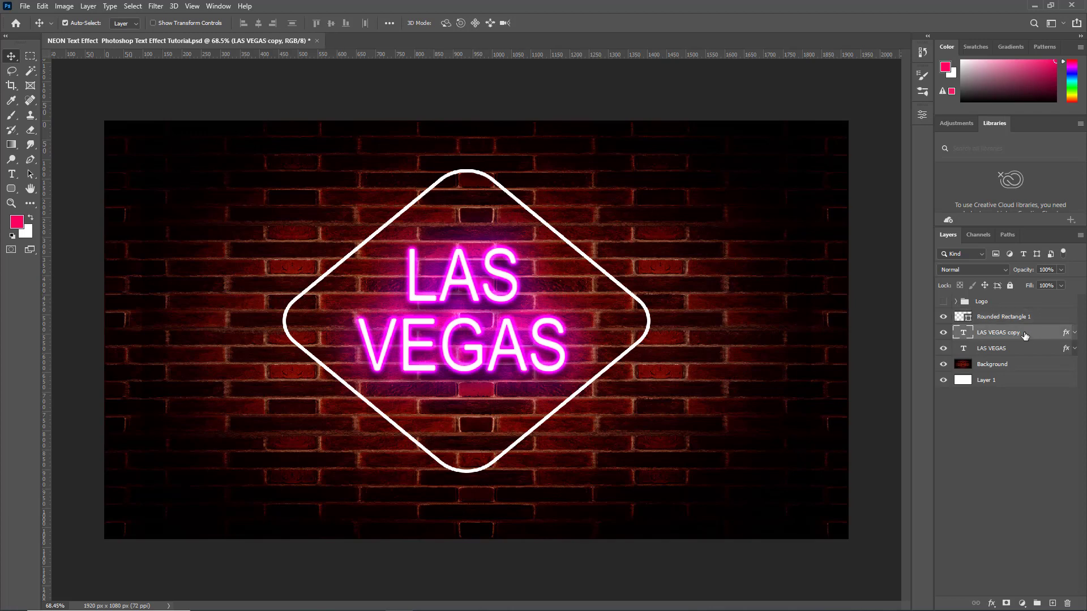
pyautogui.rightClick(1024, 336)
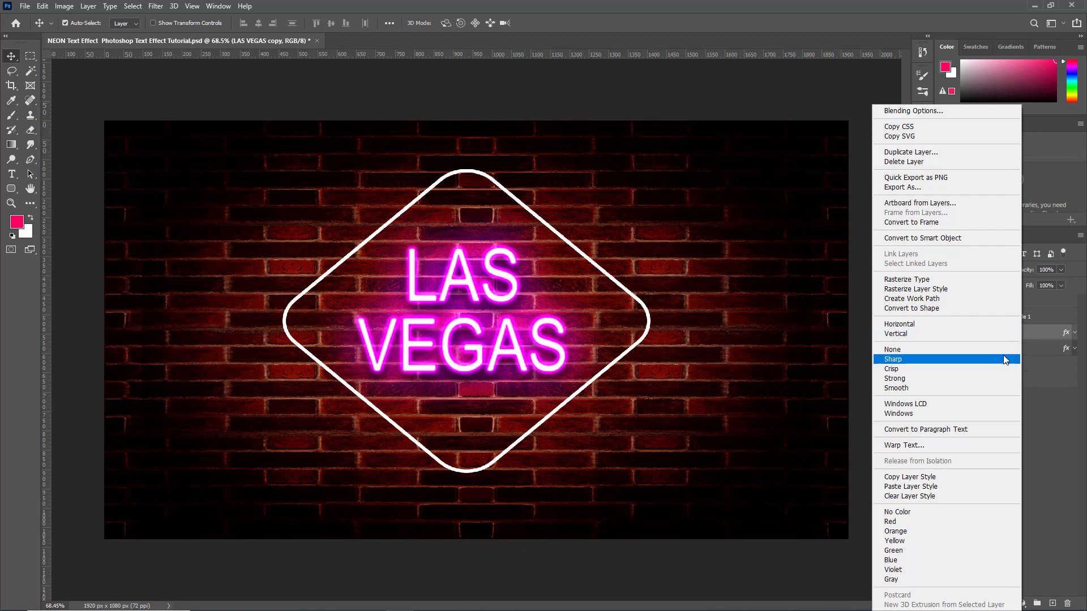
pyautogui.click(912, 478)
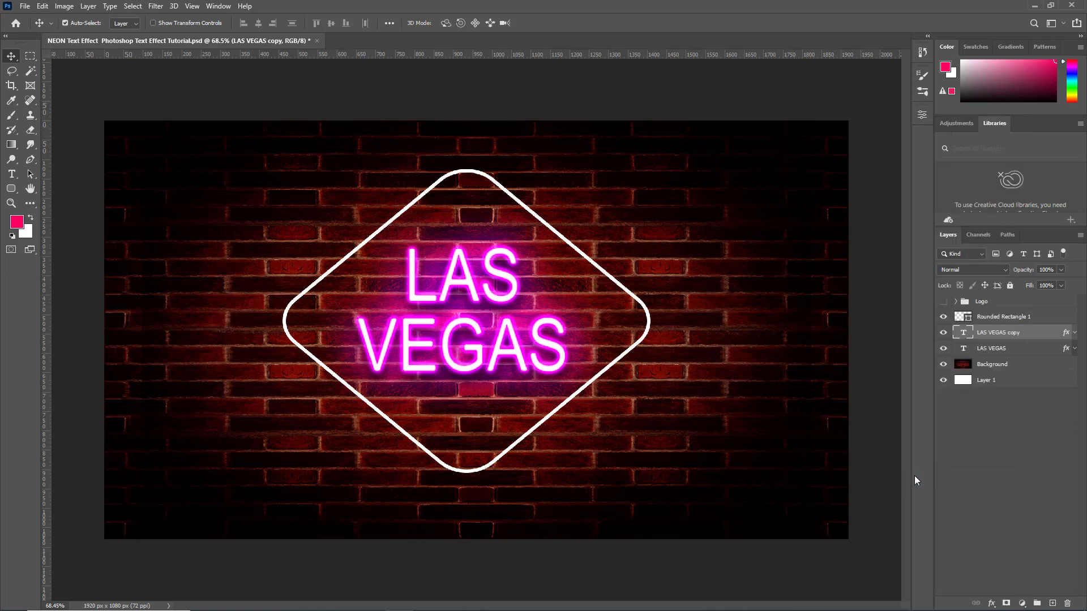
pyautogui.click(1016, 320)
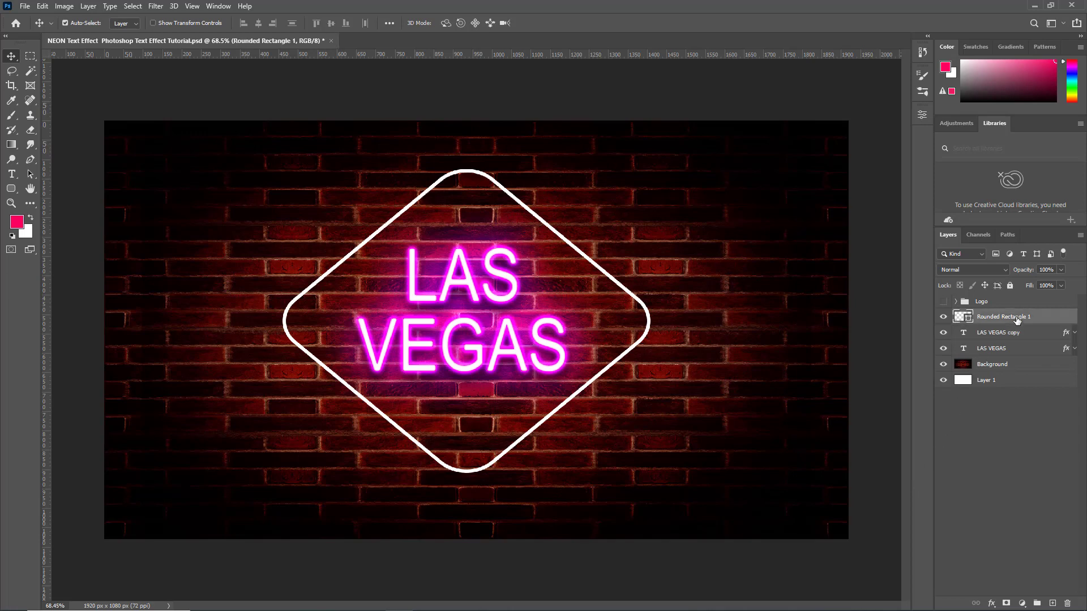
pyautogui.rightClick(1032, 317)
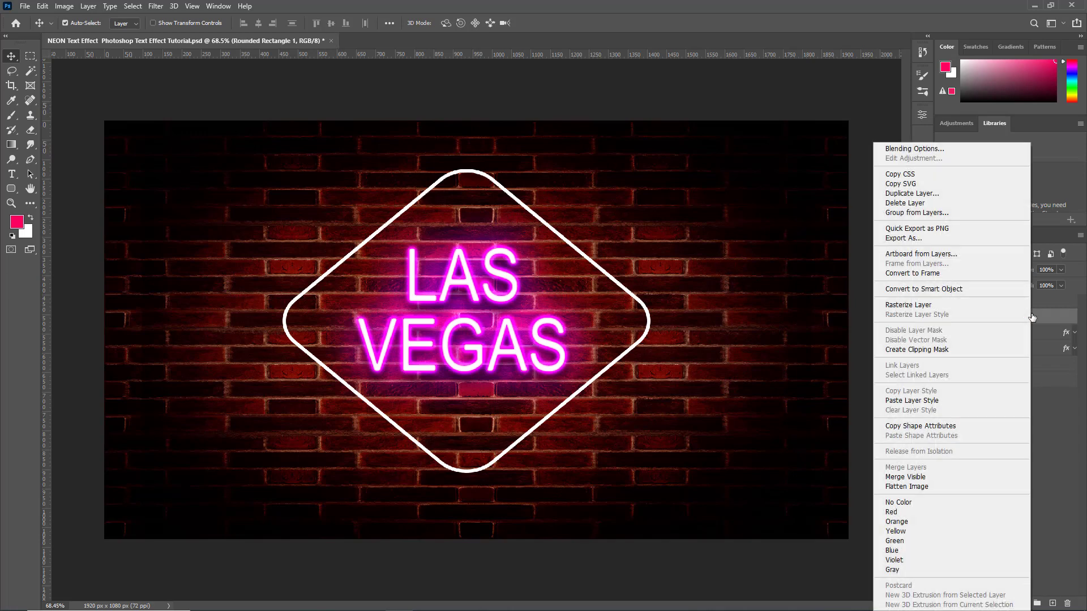
pyautogui.click(908, 401)
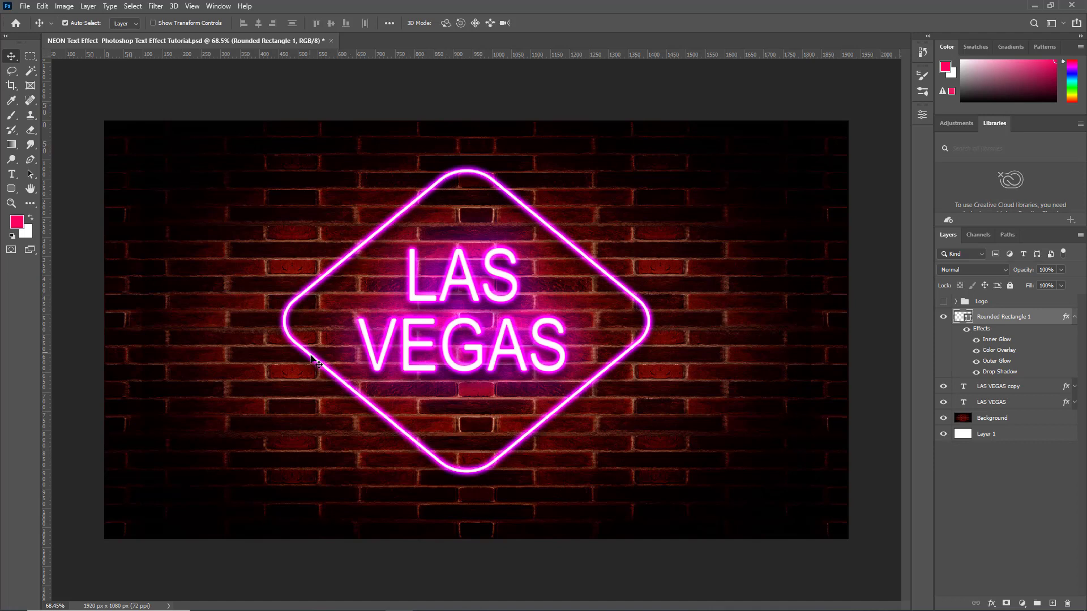
# Set the Color Overlay of the Rounded Rectangle 1 layer to the blue-violet color #470fff.
pyautogui.doubleClick(1042, 320)
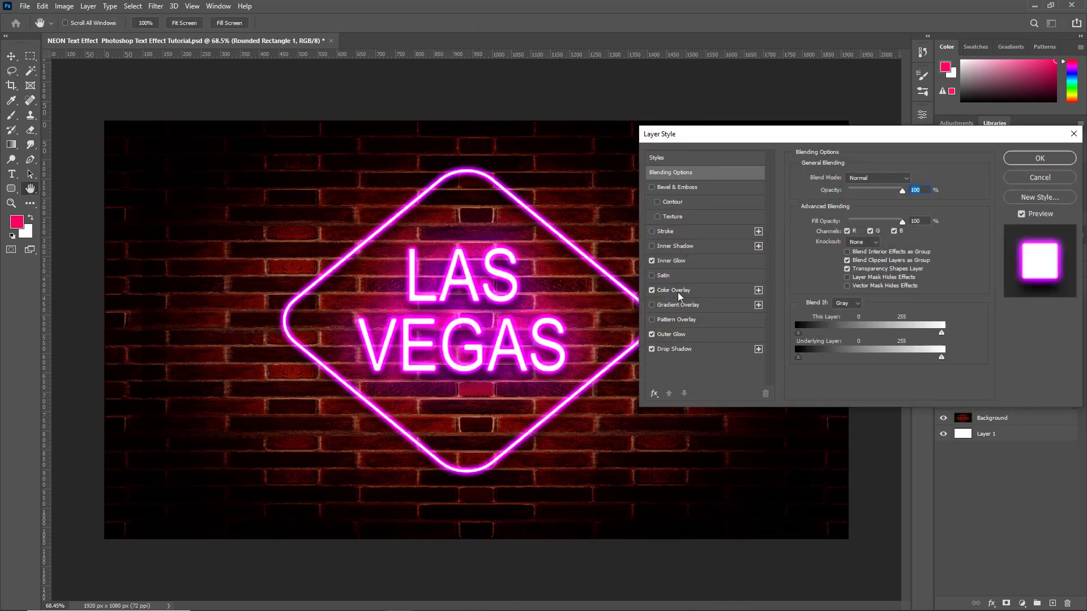
pyautogui.click(726, 292)
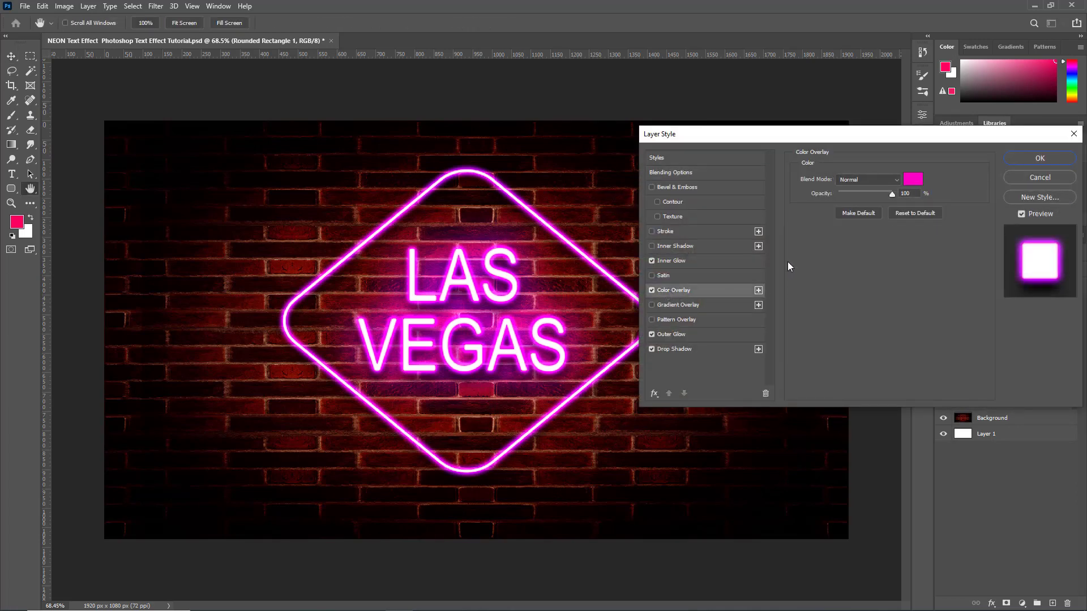
pyautogui.click(912, 179)
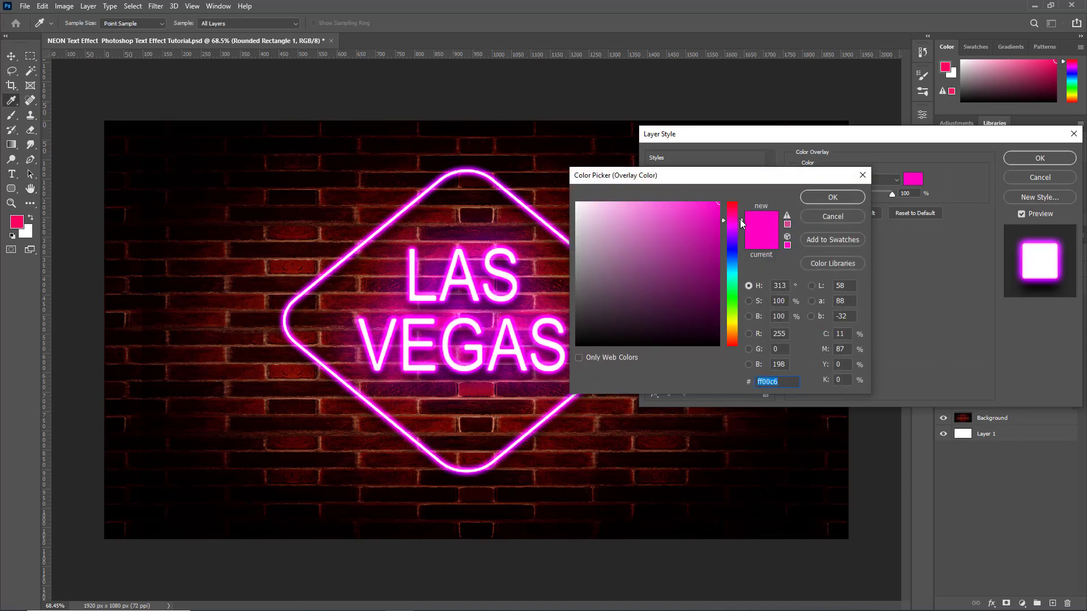
pyautogui.moveTo(736, 226)
pyautogui.mouseDown()
pyautogui.moveTo(742, 245)
pyautogui.moveTo(711, 202)
pyautogui.mouseUp()
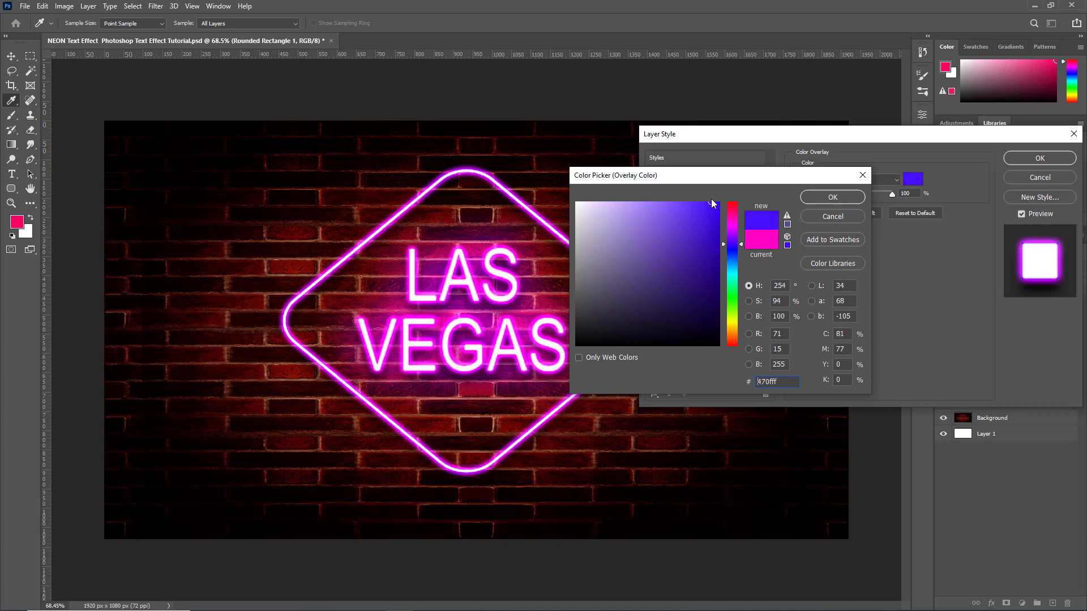
pyautogui.click(827, 198)
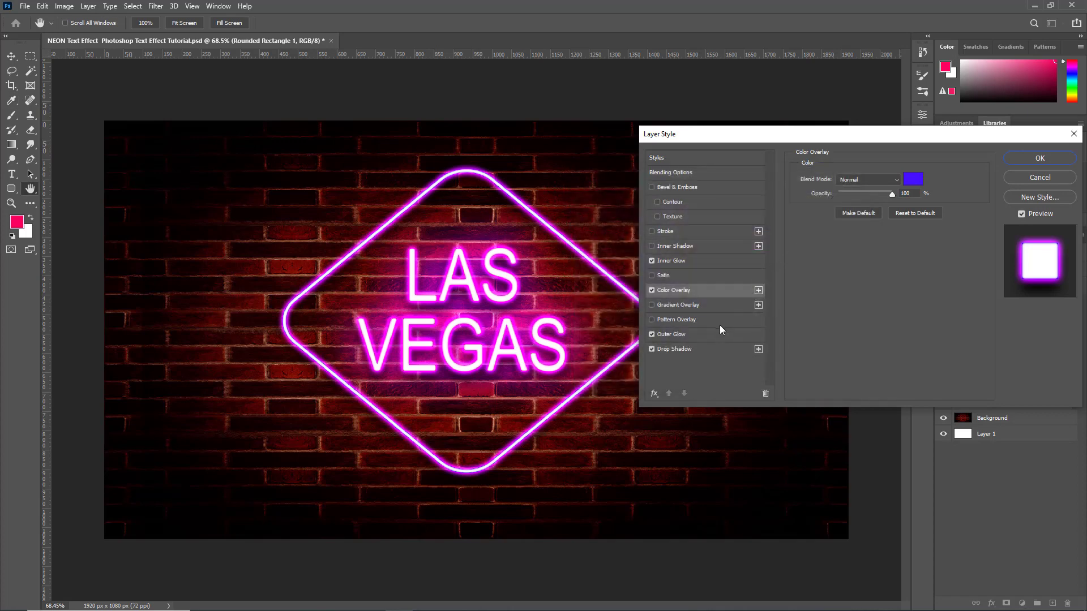
# Change the Outer Glow of Rounded Rectangle 1 to a saturated deep blue and set its size to 27 px.
pyautogui.click(691, 337)
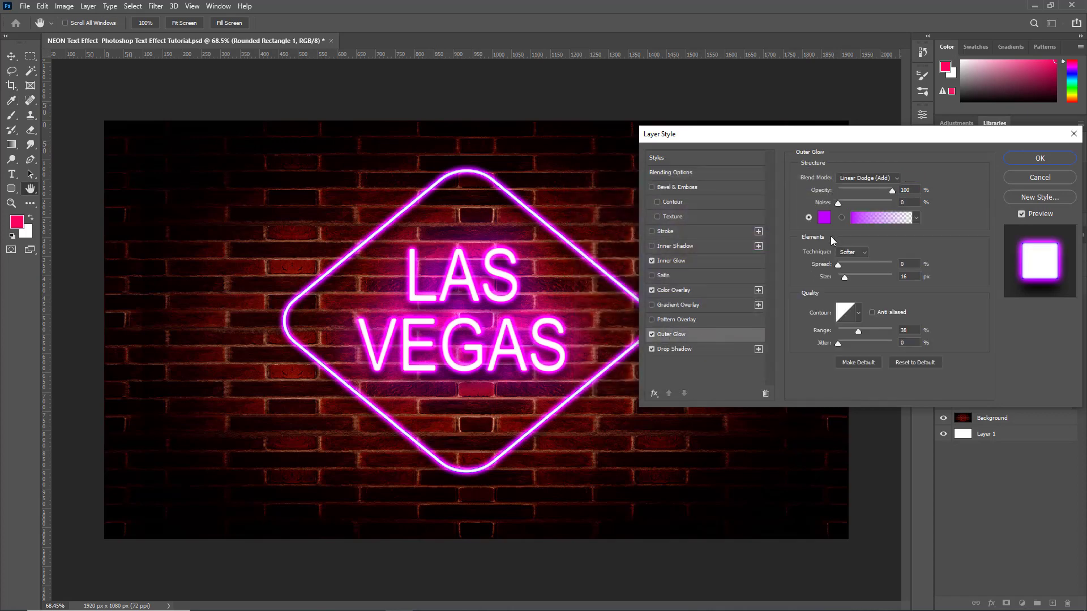
pyautogui.click(825, 218)
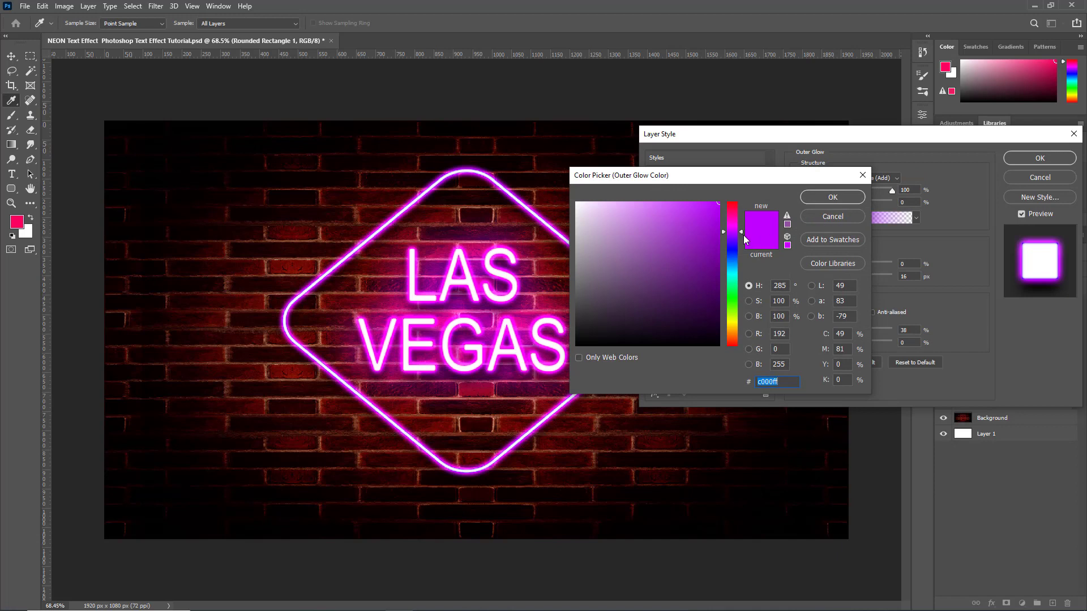
pyautogui.moveTo(743, 234); pyautogui.dragTo(742, 249)
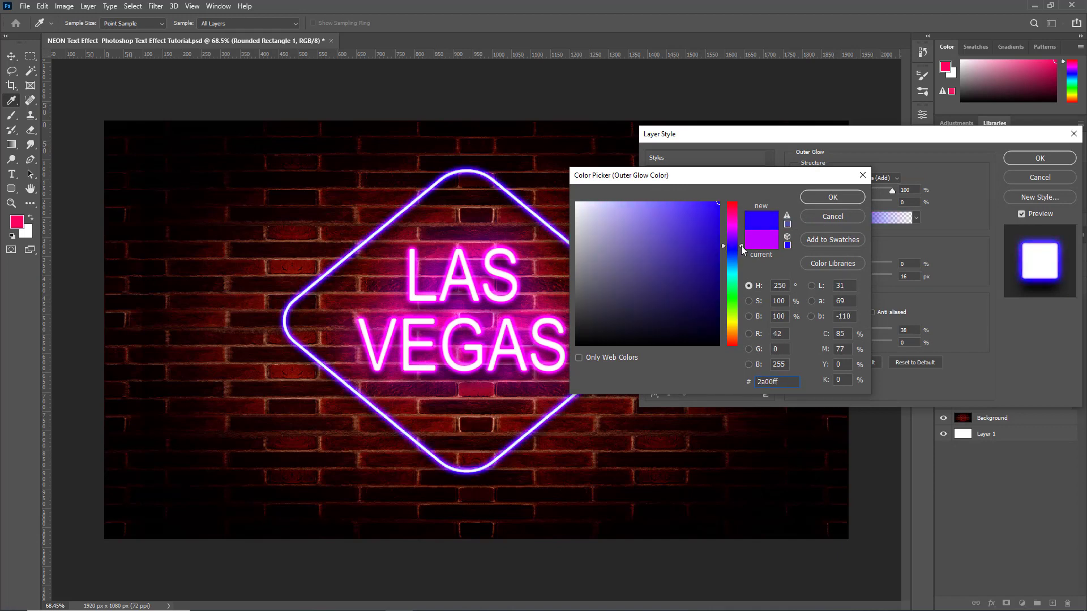
pyautogui.moveTo(741, 245); pyautogui.dragTo(741, 248)
pyautogui.click(711, 202)
pyautogui.click(822, 199)
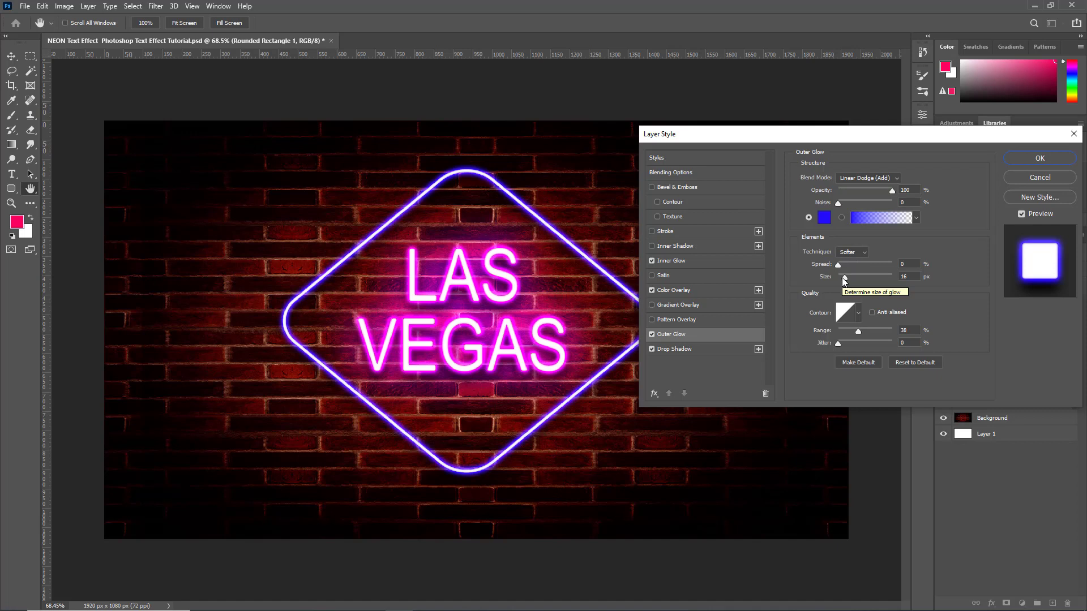
pyautogui.moveTo(844, 278); pyautogui.dragTo(849, 277)
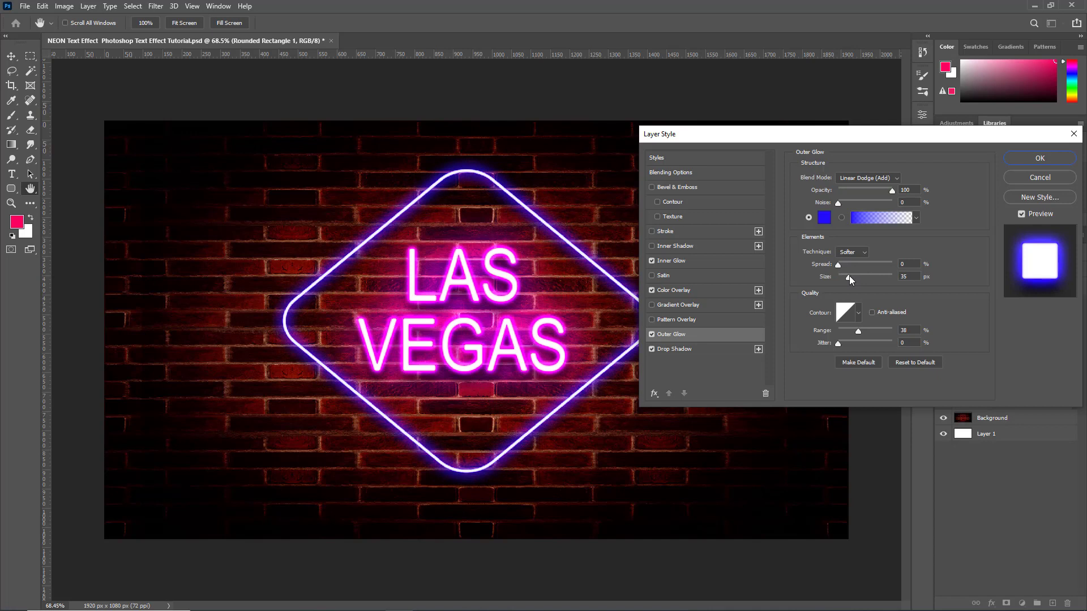
pyautogui.moveTo(847, 277); pyautogui.dragTo(847, 277)
# Set the Inner Glow size of Rounded Rectangle 1 to 6 px and apply the layer style.
pyautogui.click(703, 266)
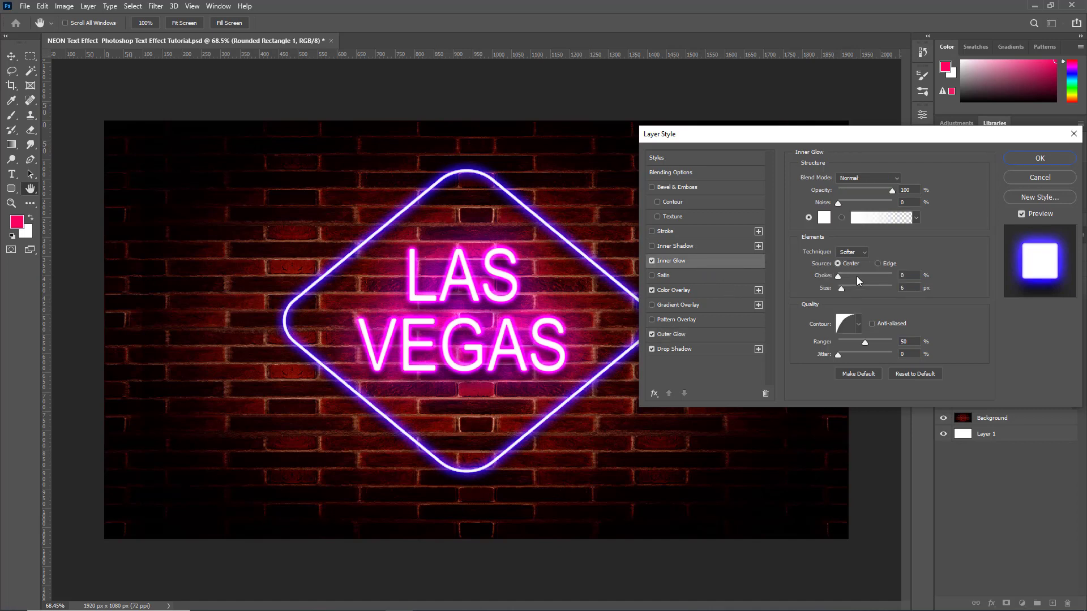
pyautogui.moveTo(841, 289)
pyautogui.mouseDown()
pyautogui.moveTo(861, 289)
pyautogui.moveTo(840, 291)
pyautogui.mouseUp()
pyautogui.moveTo(842, 292); pyautogui.dragTo(843, 291)
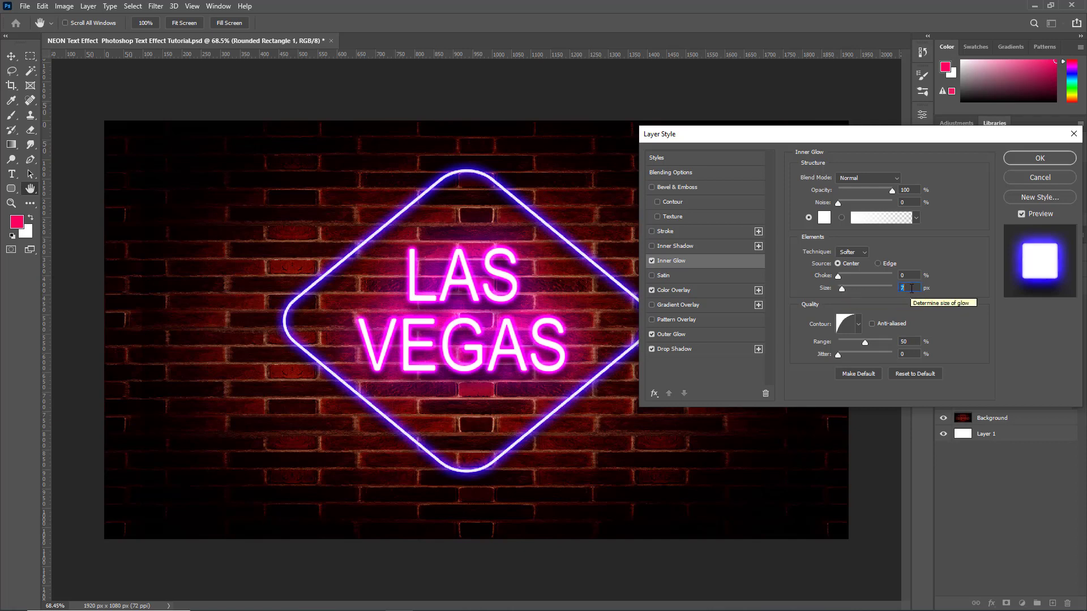
pyautogui.write('6')
pyautogui.click(1017, 160)
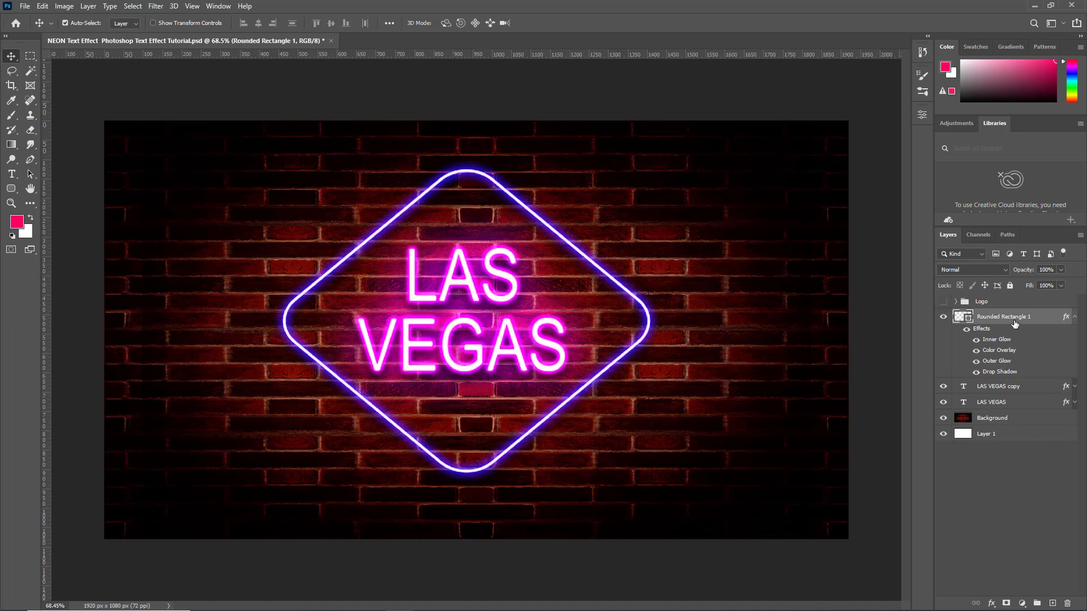
# Duplicate the Rounded Rectangle 1 layer as Rounded Rectangle_Glow and place the duplicate directly beneath the original.
pyautogui.click(1074, 318)
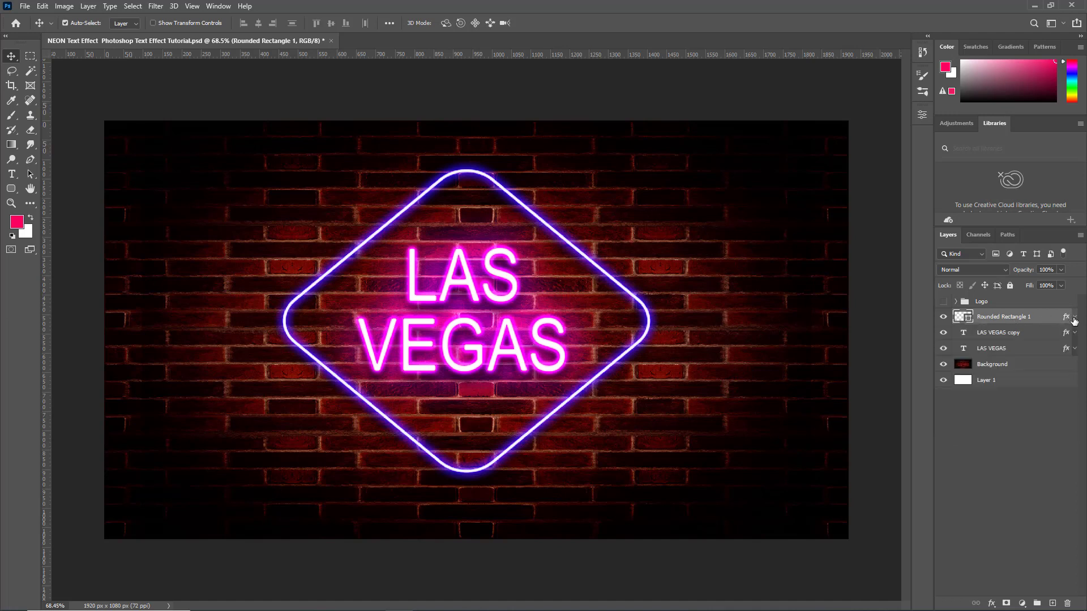
pyautogui.rightClick(1036, 320)
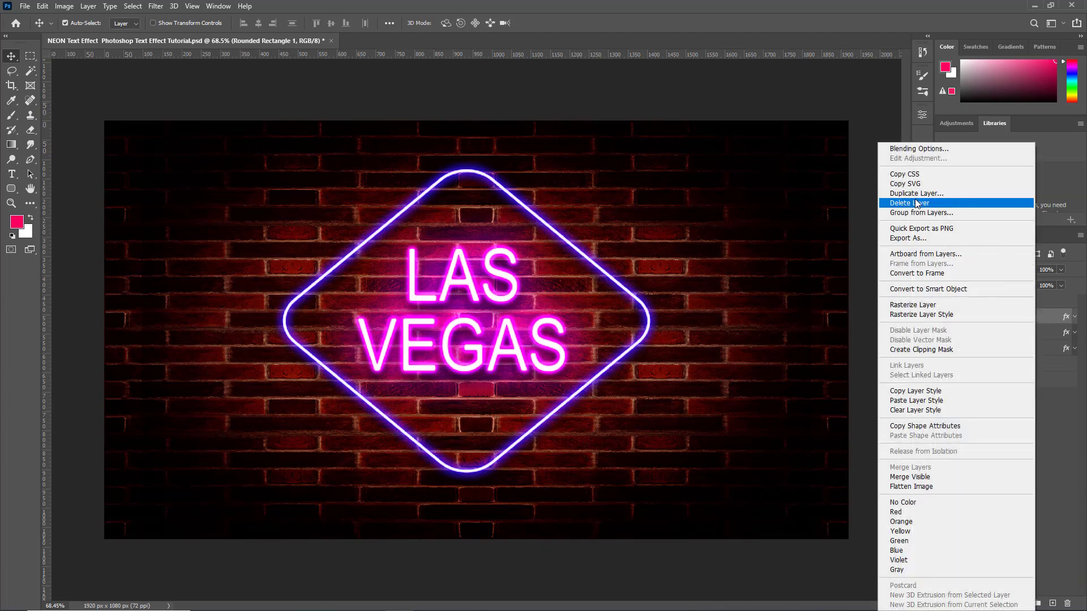
pyautogui.click(953, 194)
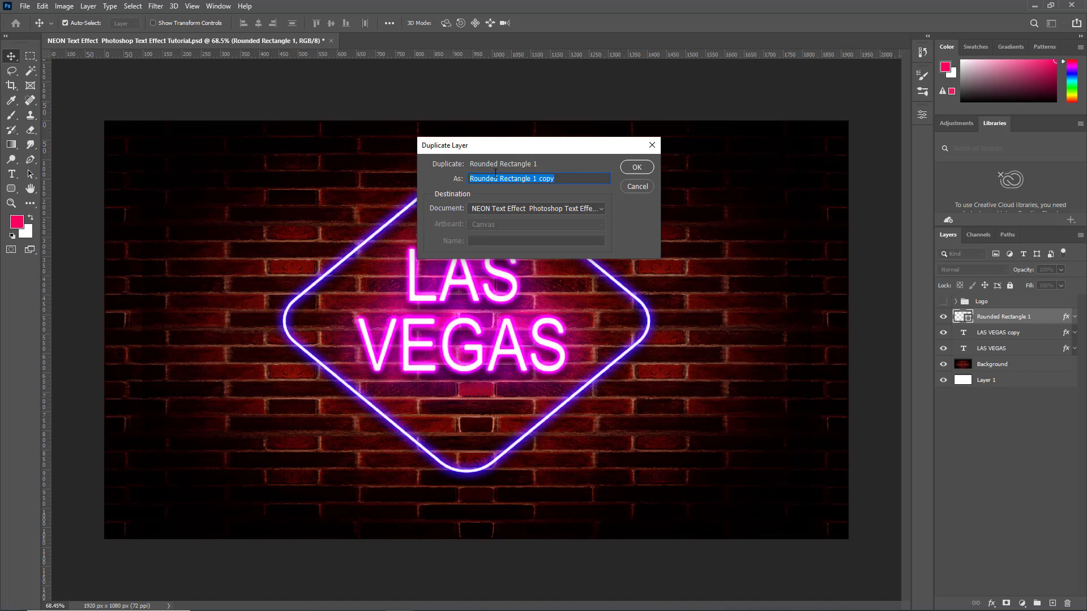
pyautogui.moveTo(555, 179); pyautogui.dragTo(534, 181)
pyautogui.press('BackSpace')
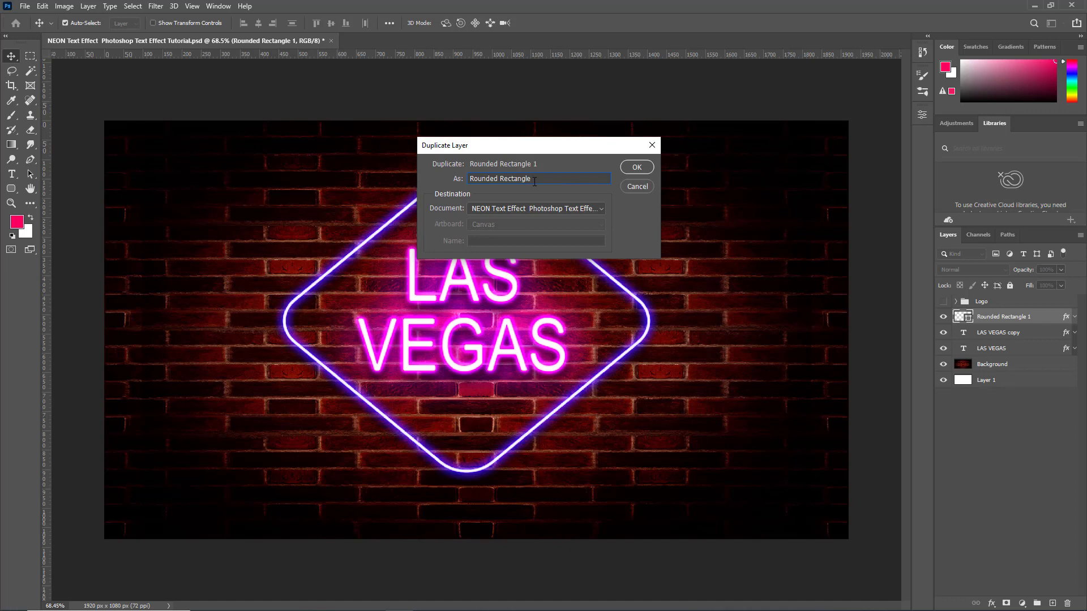
pyautogui.write('gLOW')
pyautogui.press('BackSpace')
pyautogui.press('BackSpace')
pyautogui.press('BackSpace')
pyautogui.press('BackSpace')
pyautogui.write('Glow')
pyautogui.click(636, 170)
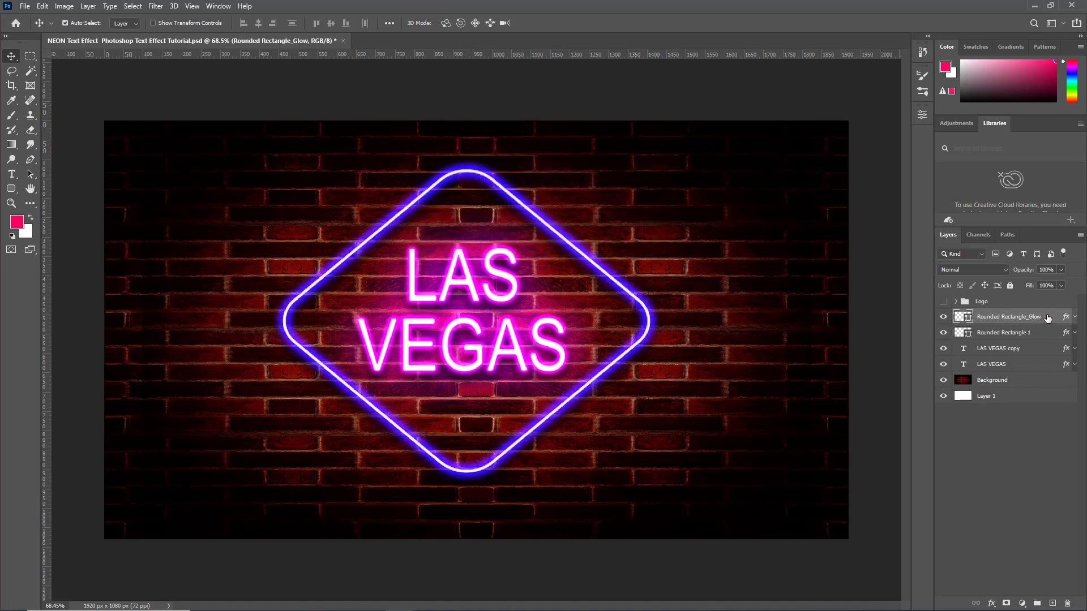
pyautogui.moveTo(1047, 318); pyautogui.dragTo(1043, 334)
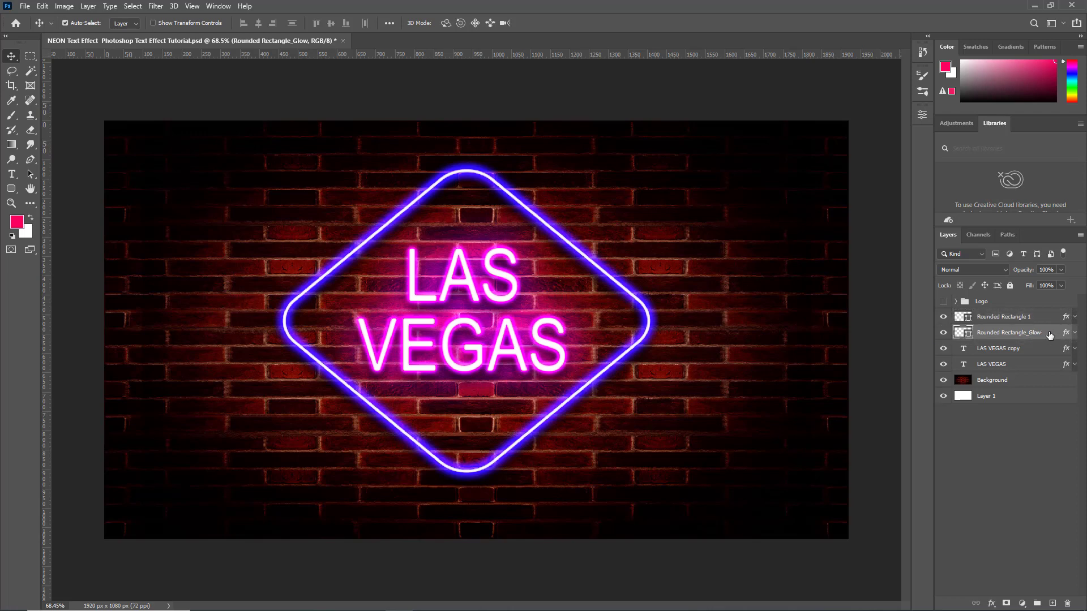
# Disable the Inner Glow and Color Overlay effects on the Rounded Rectangle_Glow layer.
pyautogui.doubleClick(1049, 335)
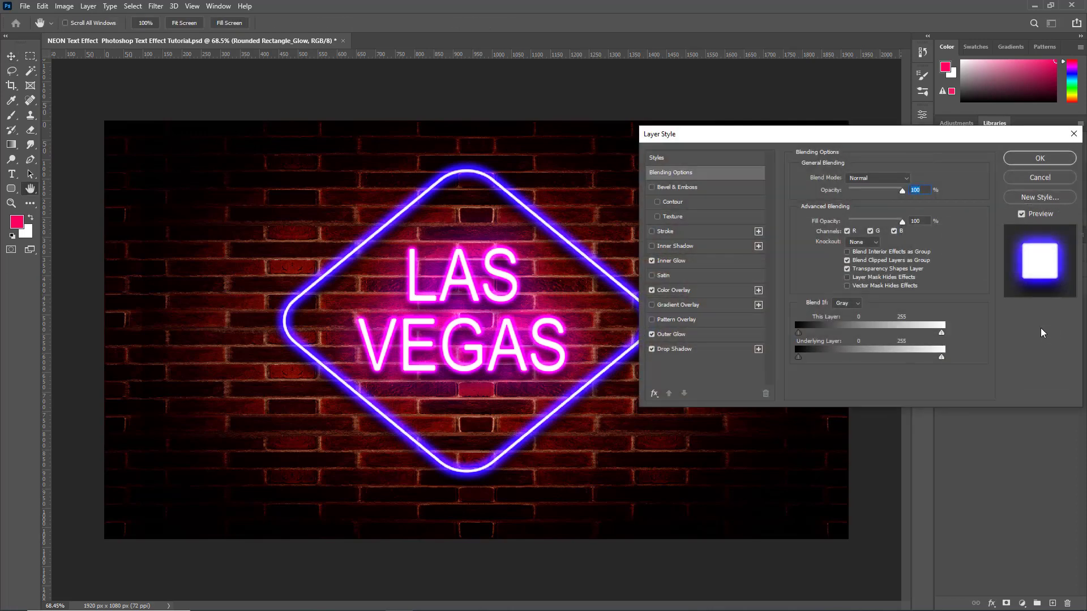
pyautogui.click(694, 262)
pyautogui.click(652, 261)
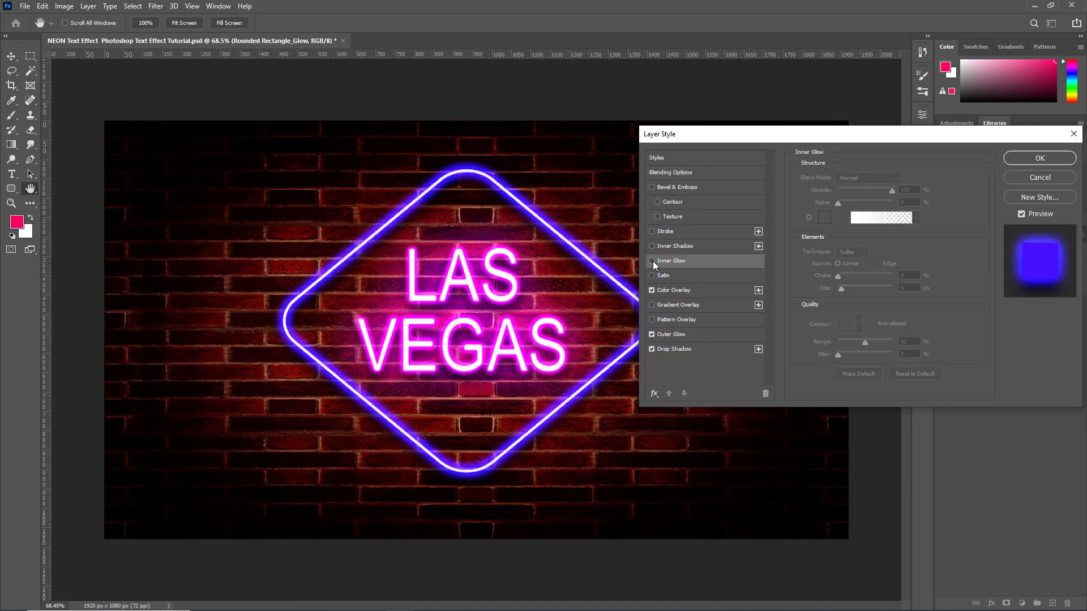
pyautogui.click(698, 289)
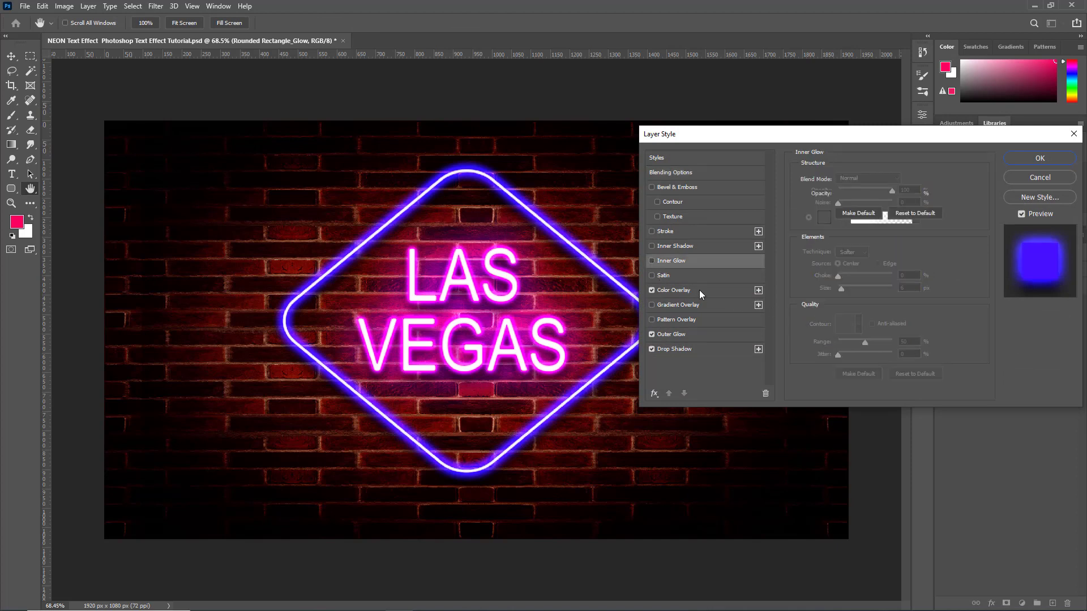
pyautogui.click(652, 291)
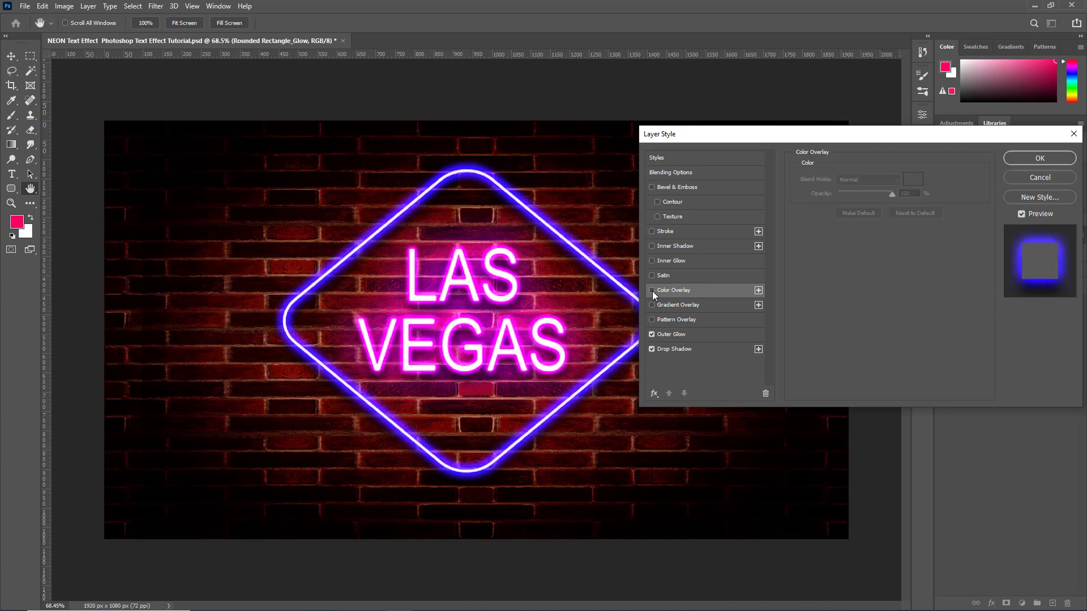
# Widen the Outer Glow of the Rounded Rectangle_Glow layer to a 6% spread and a size of 97 px.
pyautogui.click(700, 334)
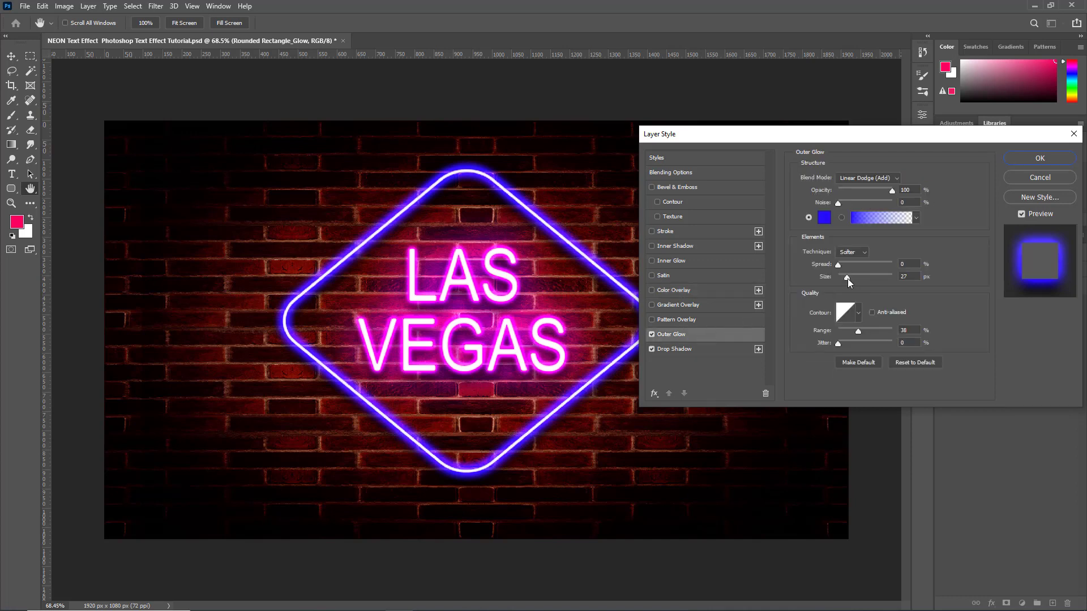
pyautogui.moveTo(851, 277); pyautogui.dragTo(865, 278)
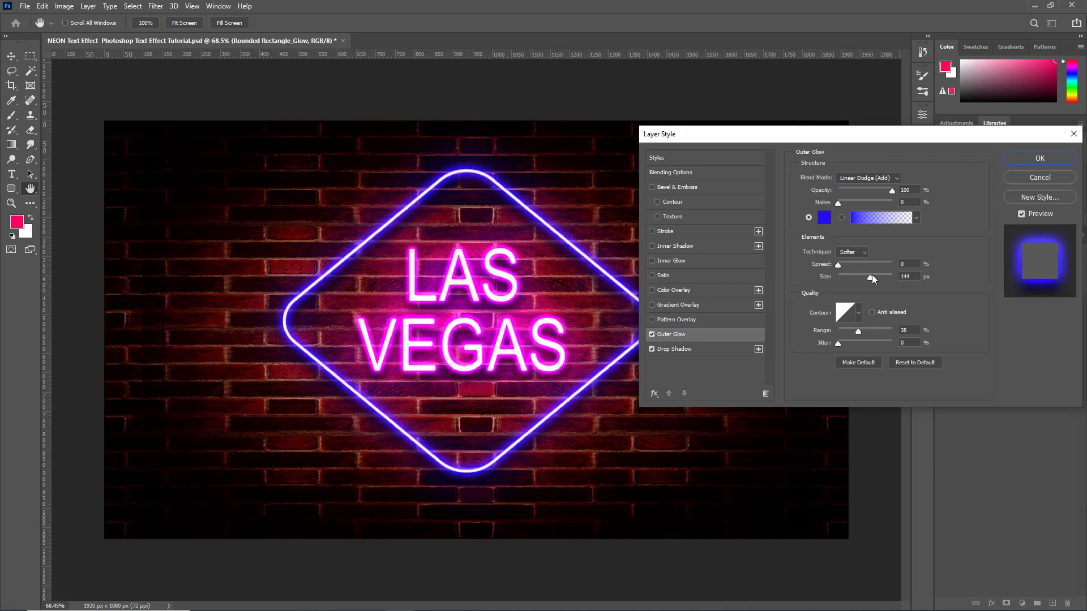
pyautogui.moveTo(883, 277); pyautogui.dragTo(884, 277)
pyautogui.moveTo(839, 267)
pyautogui.mouseDown()
pyautogui.moveTo(854, 266)
pyautogui.moveTo(841, 267)
pyautogui.mouseUp()
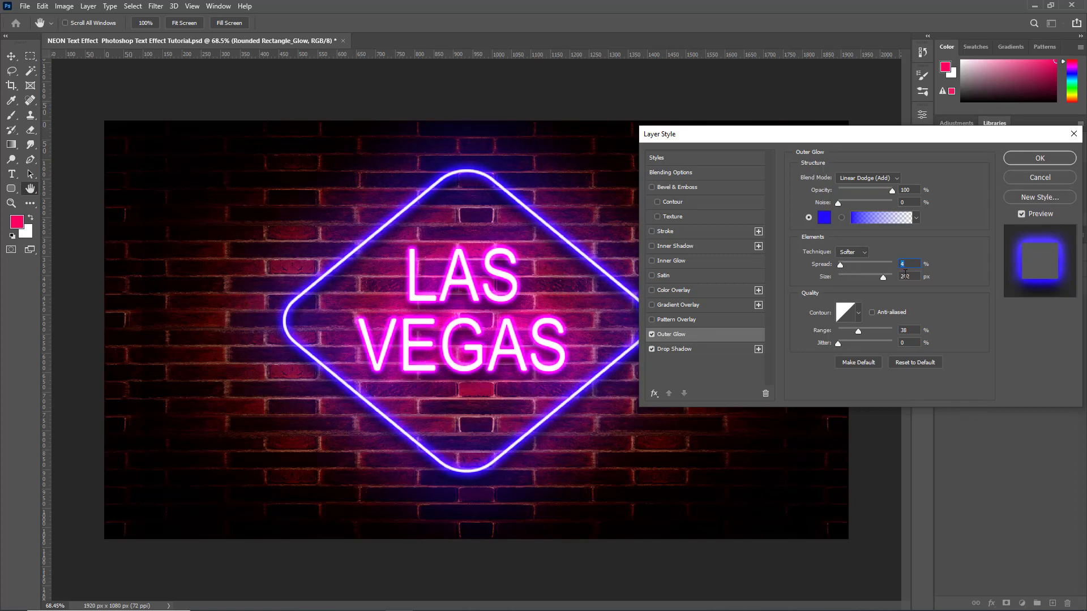
pyautogui.click(867, 277)
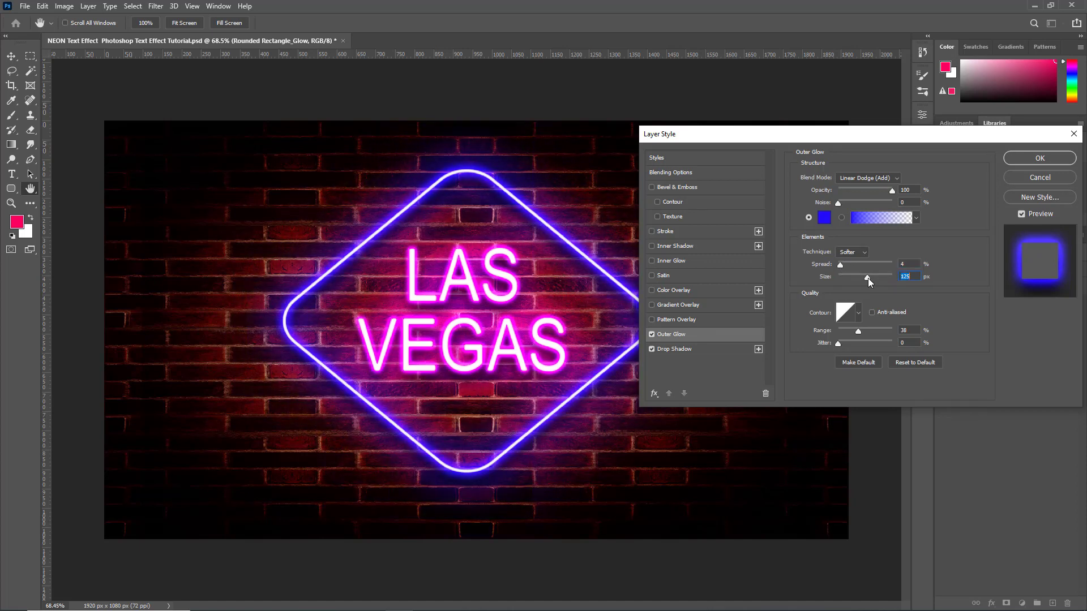
pyautogui.moveTo(868, 278); pyautogui.dragTo(862, 279)
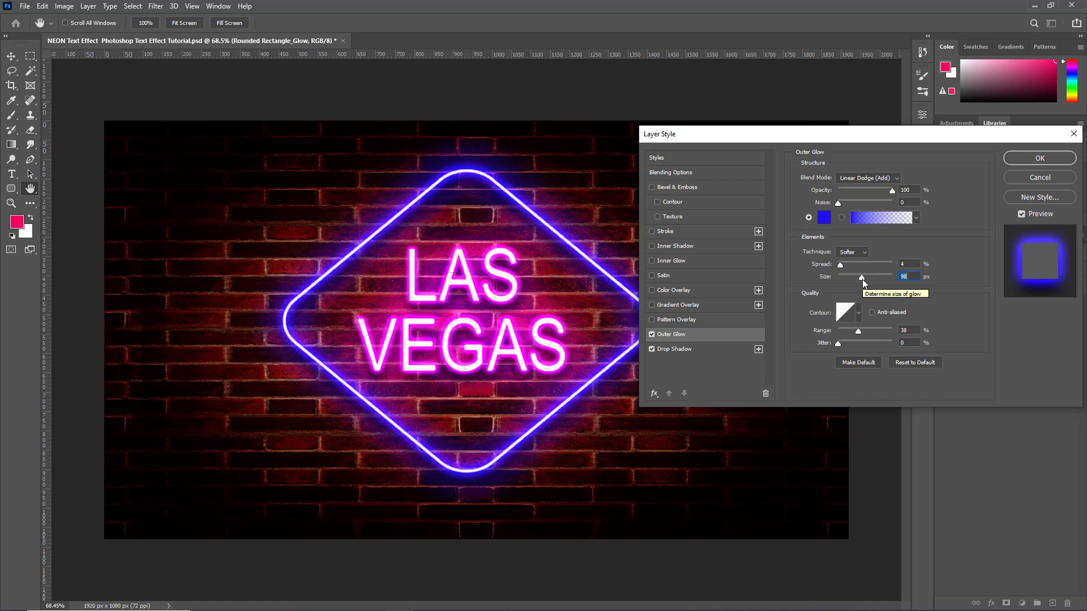
pyautogui.click(913, 265)
pyautogui.press('Up')
pyautogui.press('Up')
pyautogui.press('Up')
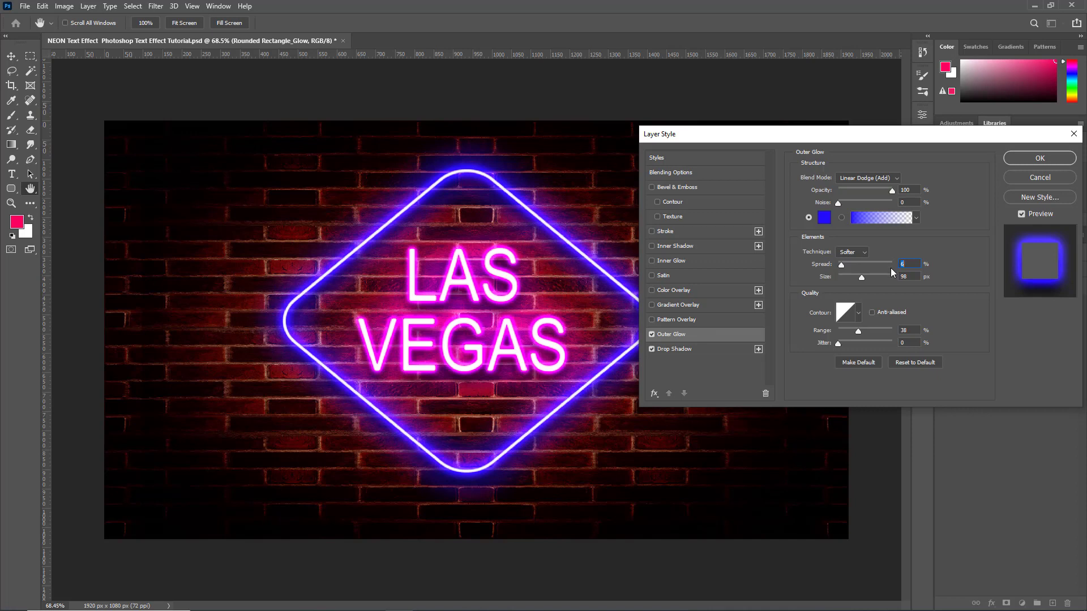
pyautogui.press('Tab')
pyautogui.press('Down')
# Compare the frame with and without the widened outer glow, and apply the layer style.
pyautogui.click(651, 334)
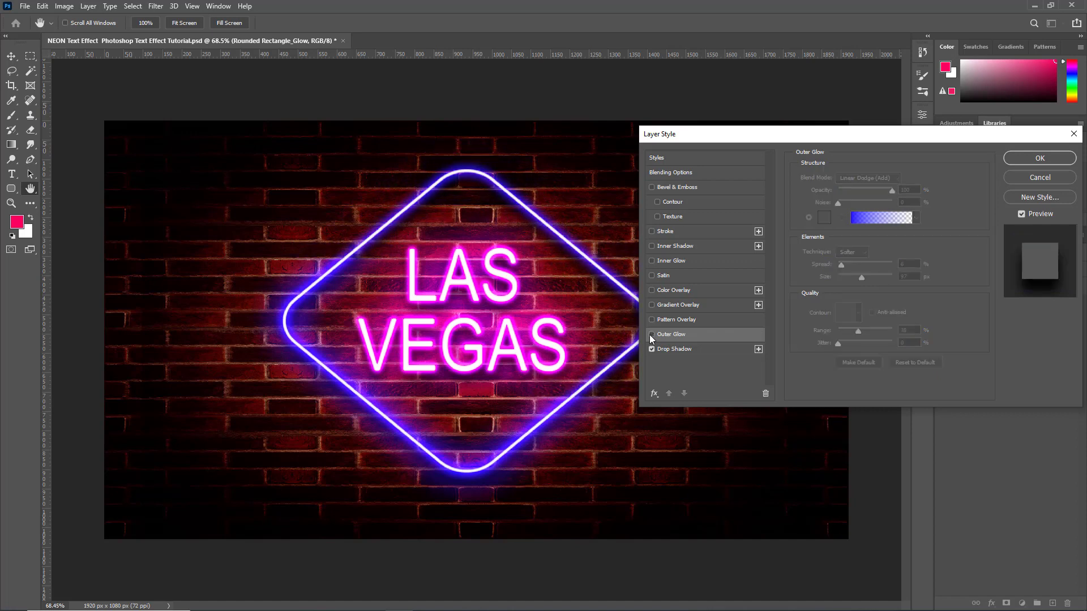
pyautogui.click(651, 335)
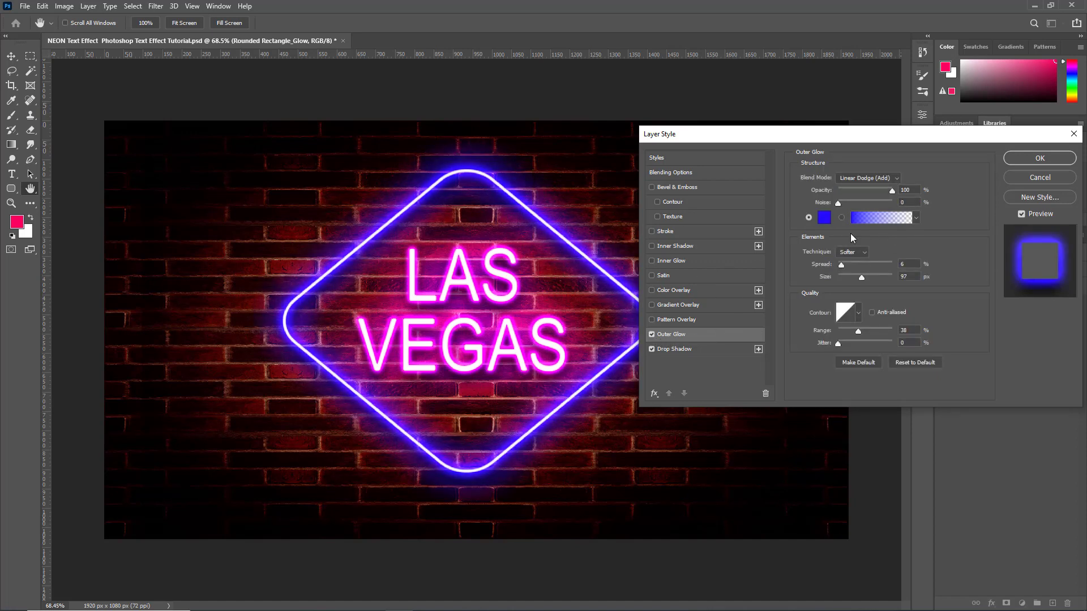
pyautogui.click(1021, 214)
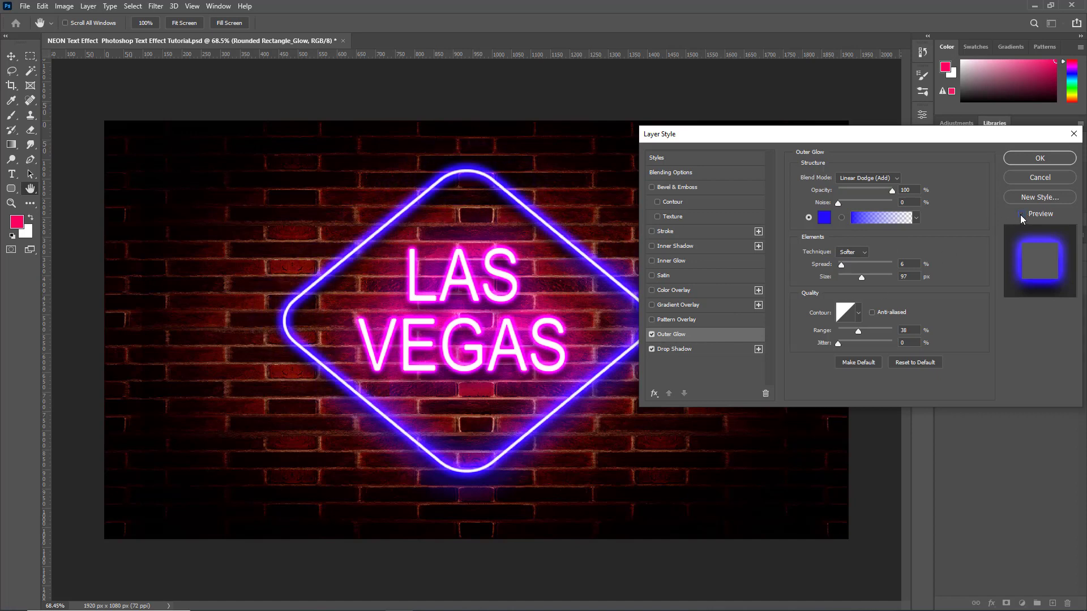
pyautogui.click(1021, 214)
pyautogui.click(1022, 214)
pyautogui.click(1021, 214)
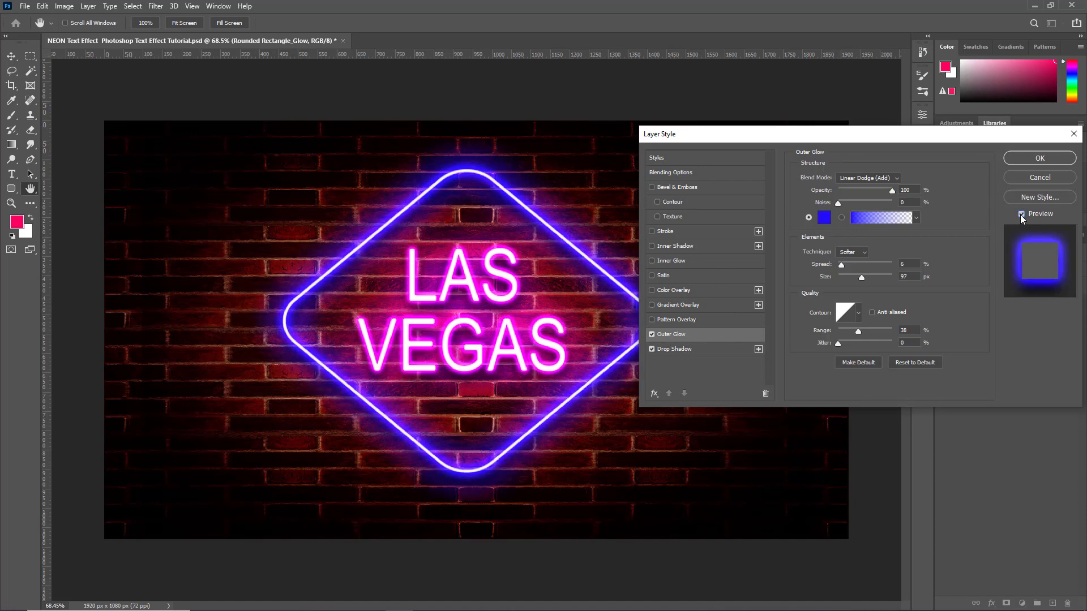
pyautogui.click(1033, 159)
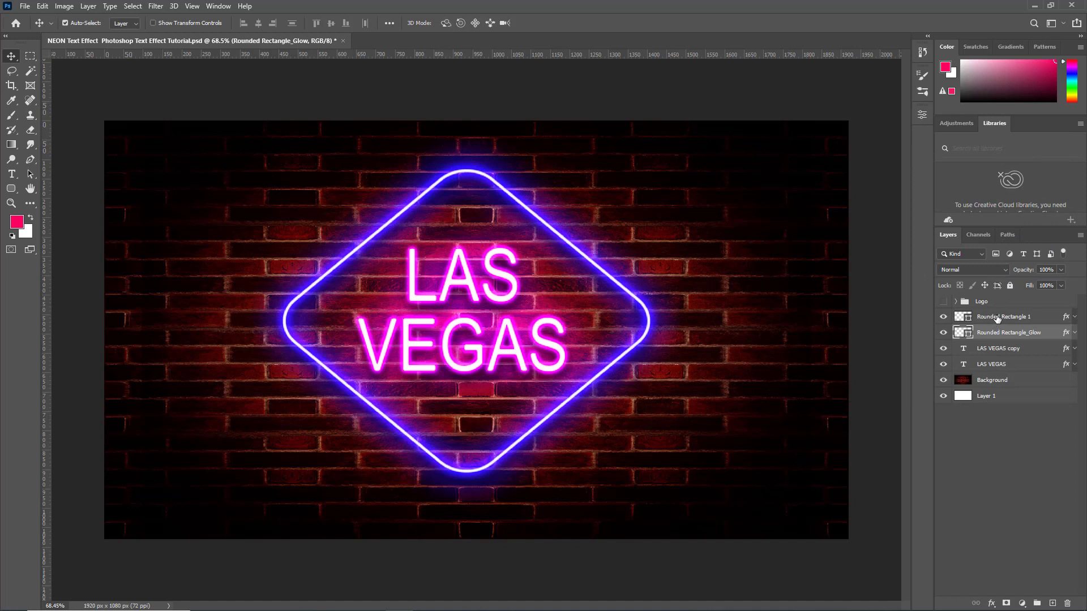
# Group the Rounded Rectangle 1 and Rounded Rectangle_Glow layers together.
pyautogui.click(997, 318)
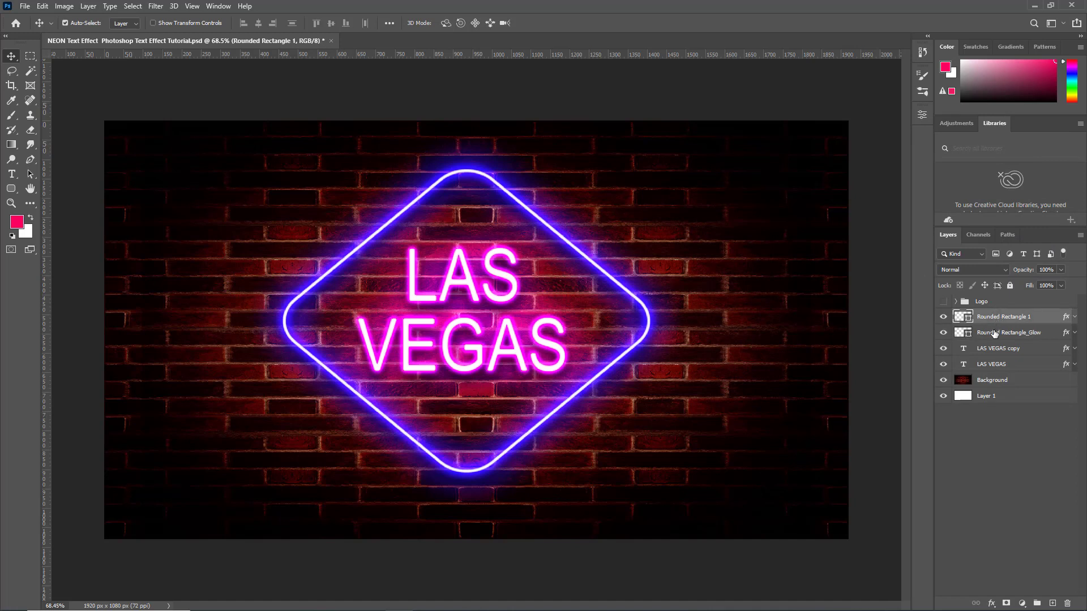
pyautogui.keyDown('shift'); pyautogui.click(994, 333); pyautogui.keyUp('shift')
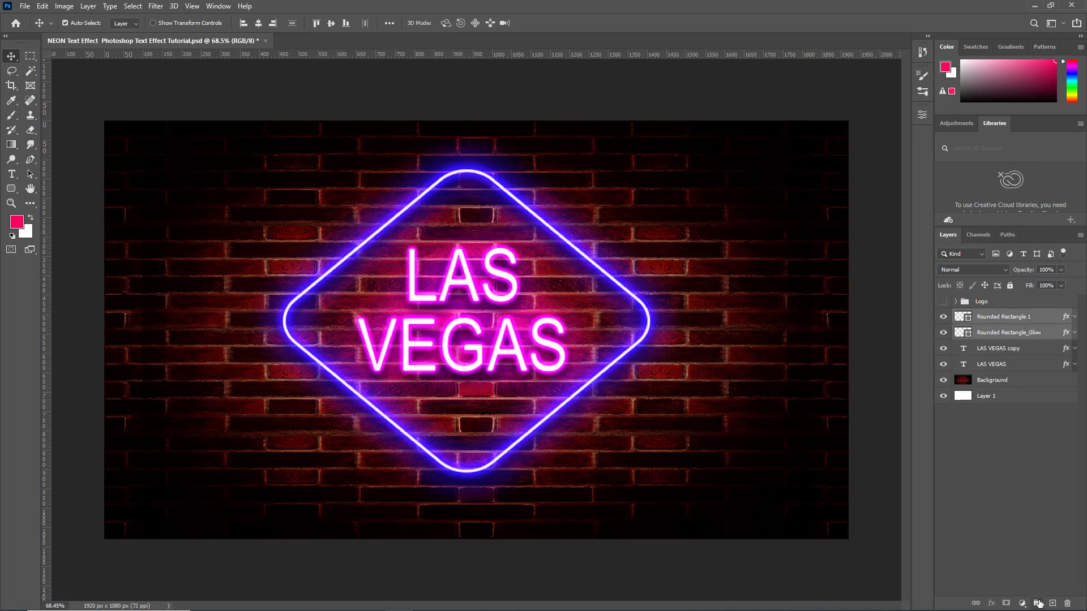
pyautogui.click(1039, 603)
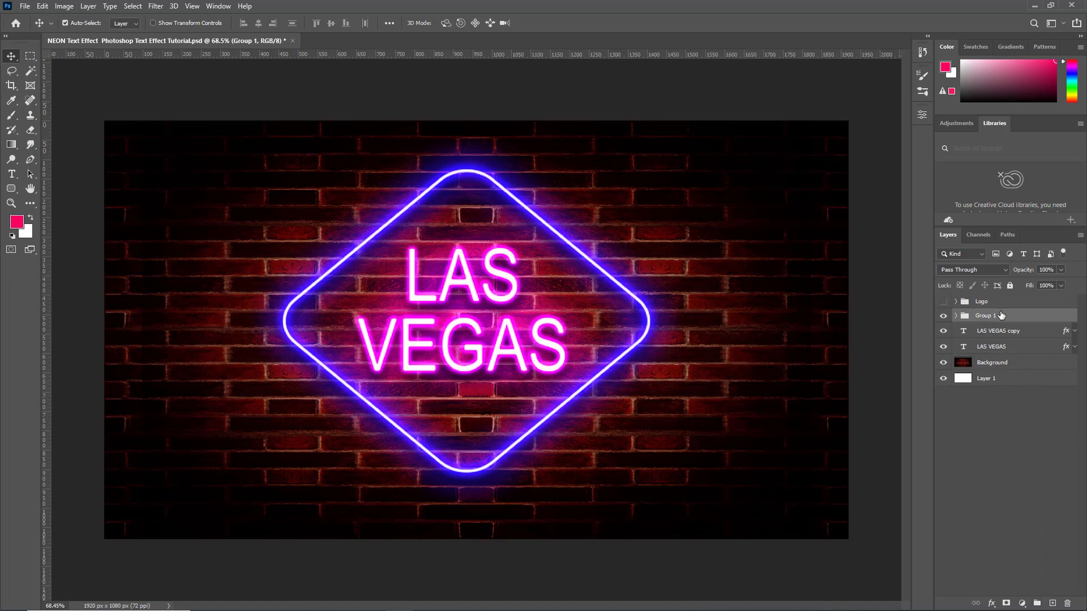
# Group the LAS VEGAS copy and LAS VEGAS text layers, and place the frame group directly beneath the text group.
pyautogui.click(990, 333)
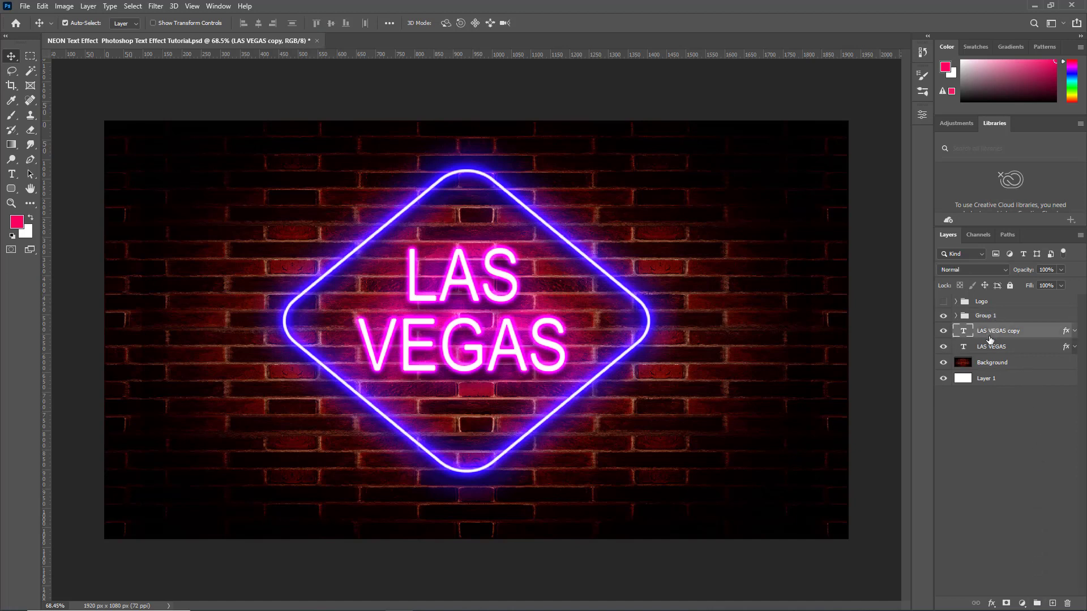
pyautogui.keyDown('shift'); pyautogui.click(990, 349); pyautogui.keyUp('shift')
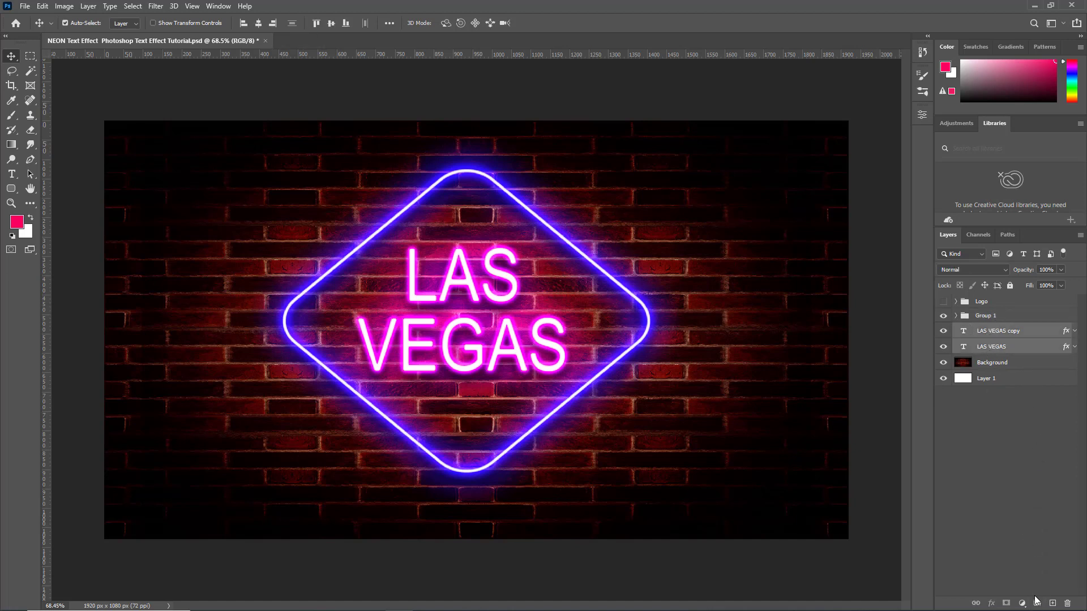
pyautogui.click(1037, 602)
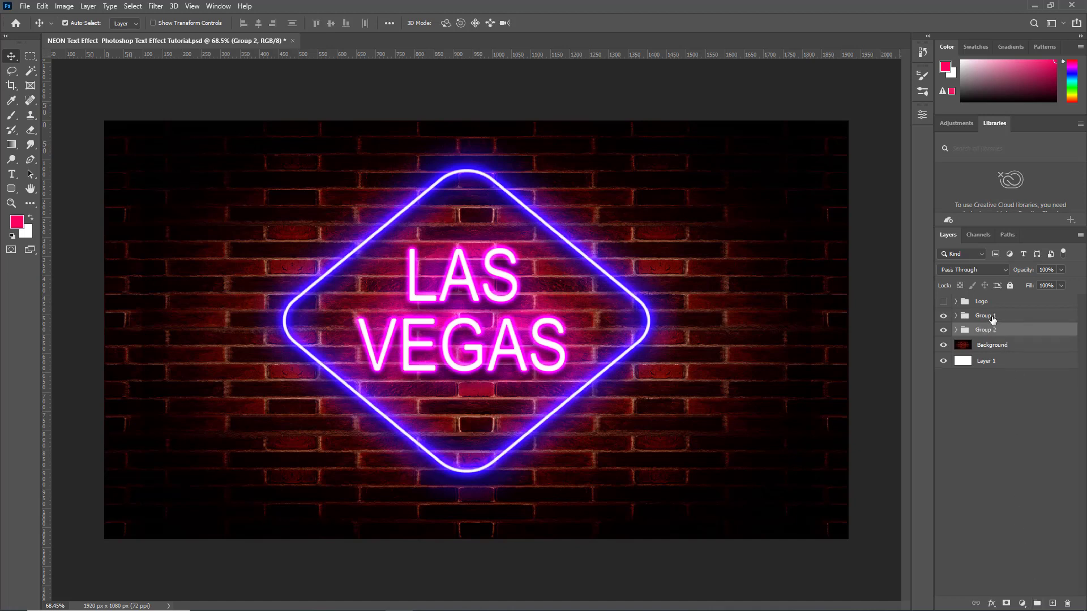
pyautogui.moveTo(992, 317); pyautogui.dragTo(1006, 339)
# Toggle the visibility of the frame group to compare the sign with and without the blue frame.
pyautogui.click(944, 330)
pyautogui.click(943, 331)
pyautogui.click(944, 331)
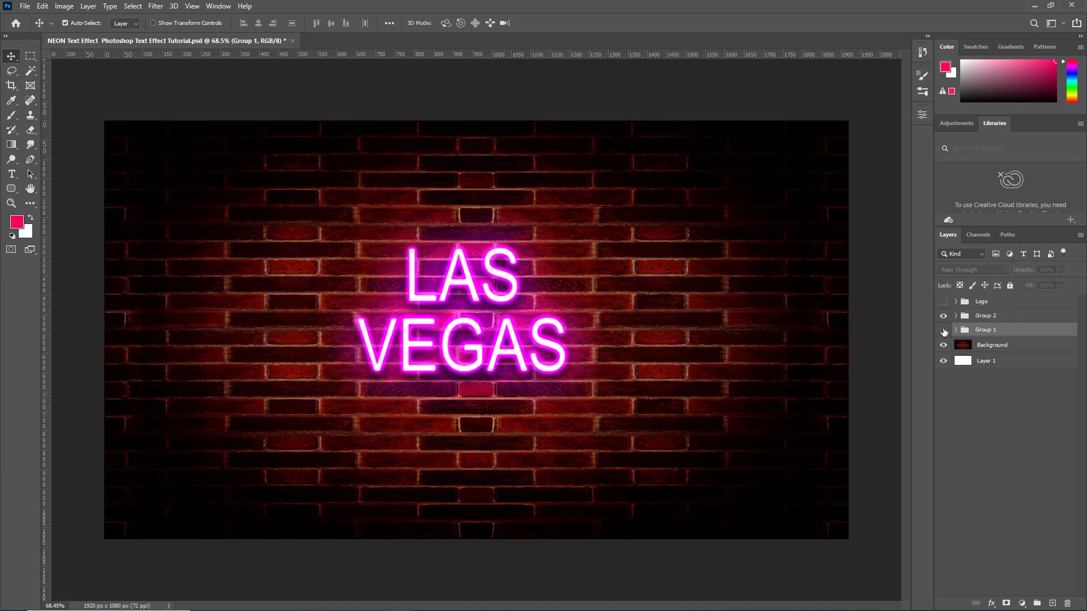
pyautogui.click(944, 331)
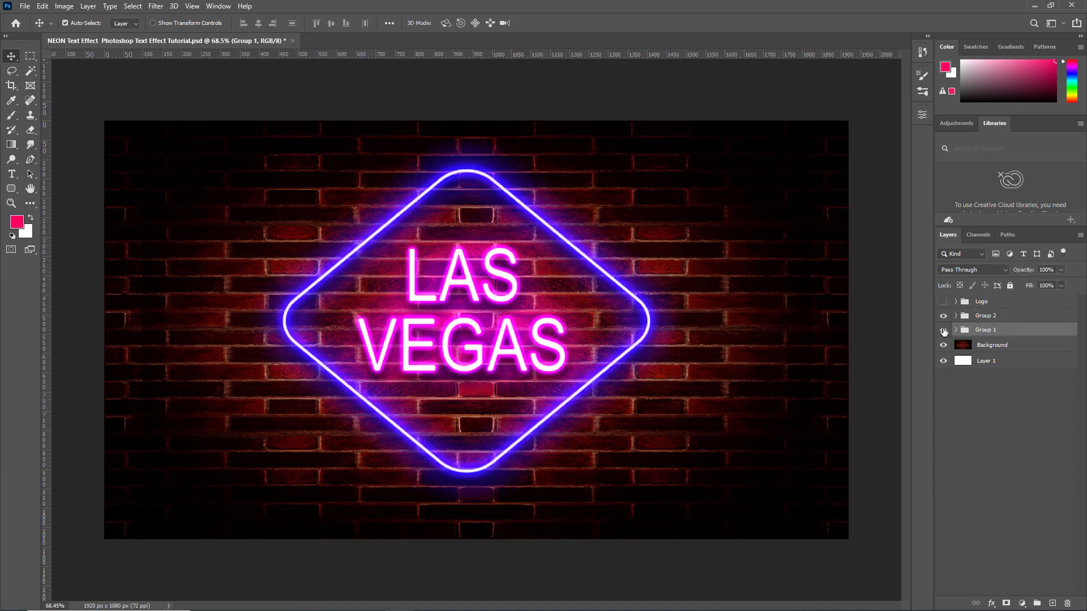
# Save the document and inspect the neon sign up close.
pyautogui.press('ctrl')
pyautogui.hotkey('ctrl', 's')
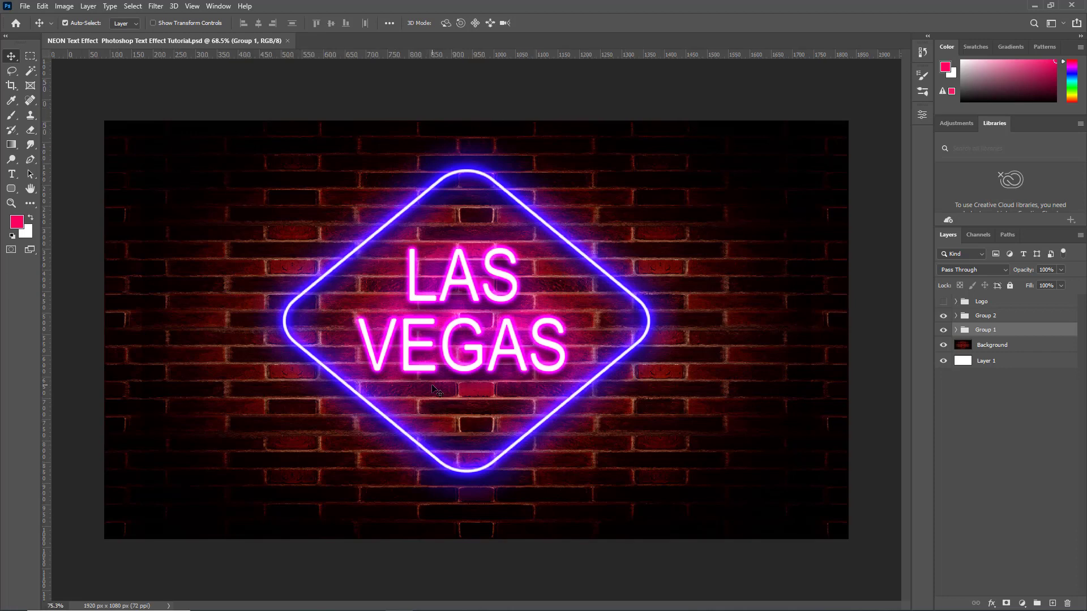
pyautogui.scroll(3, 442, 360)
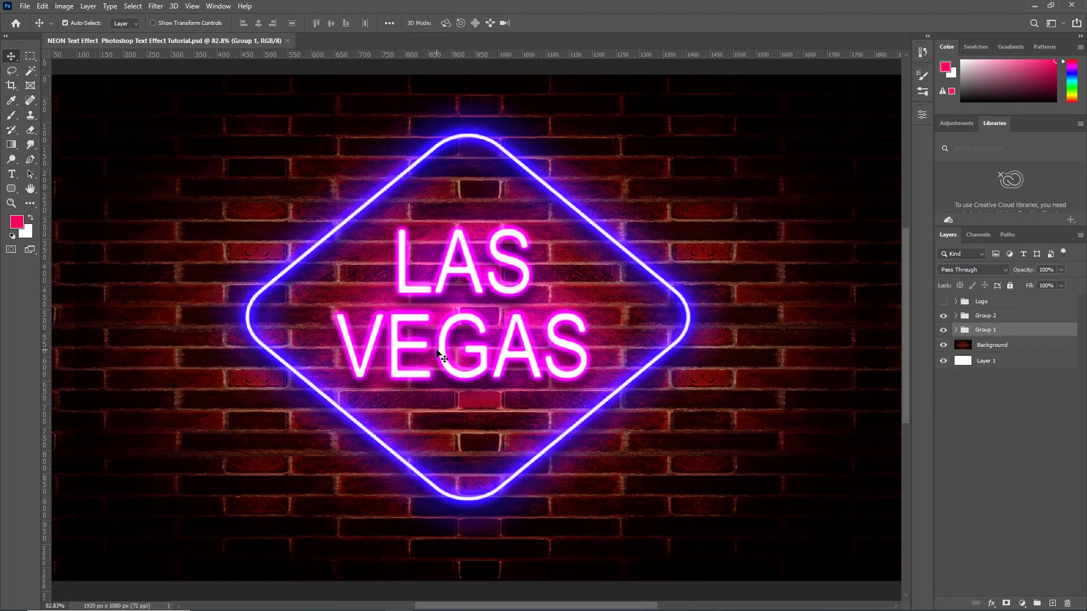